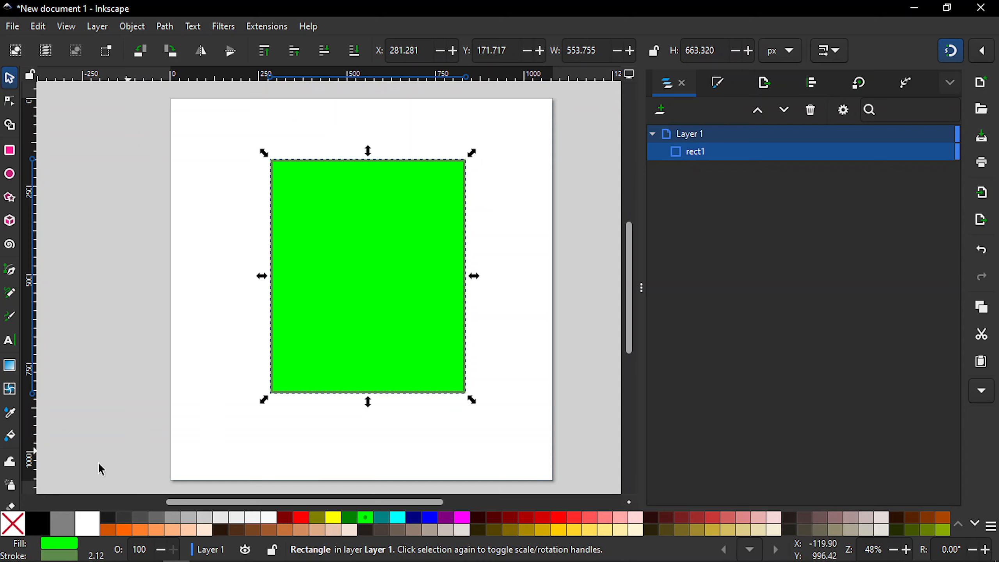
Remove the green rectangle's fill and give it a black stroke
left_click(21, 525)
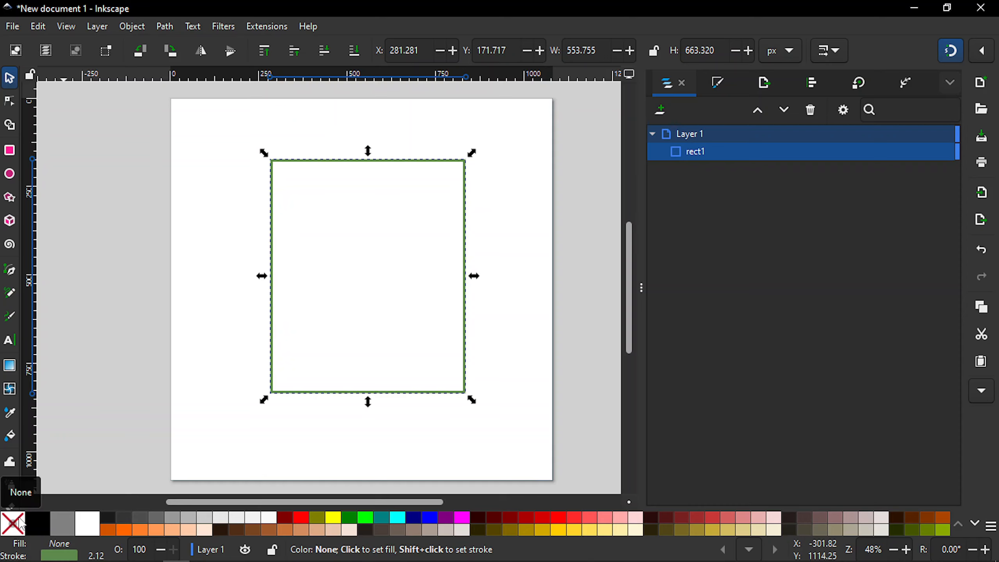
left_click(42, 521, "shift")
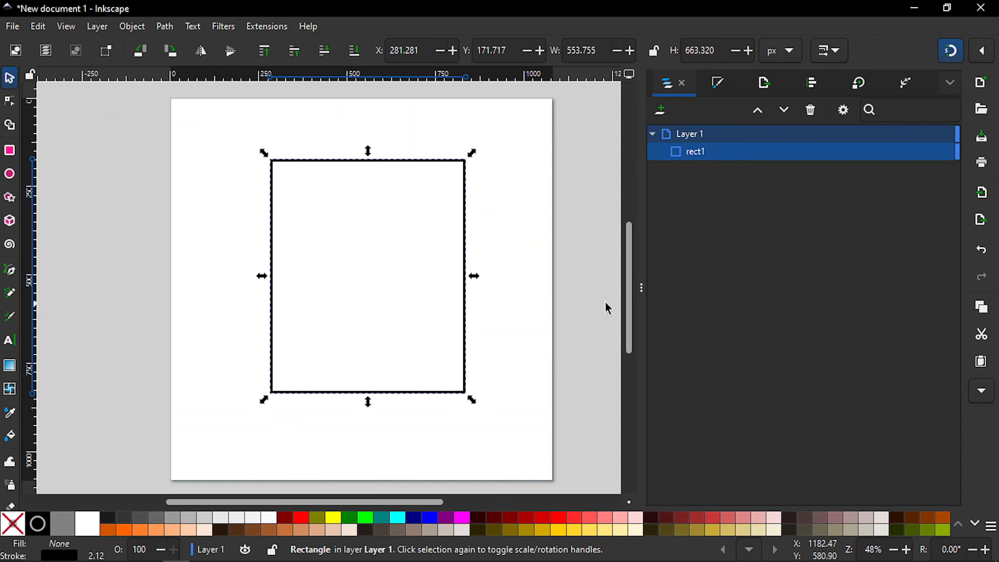
Lower the rectangle's opacity to 54.7% and switch its stroke width unit from millimetres to pixels
mouse_move(629, 306)
left_mouse_down()
mouse_move(628, 291)
mouse_move(631, 307)
left_mouse_up()
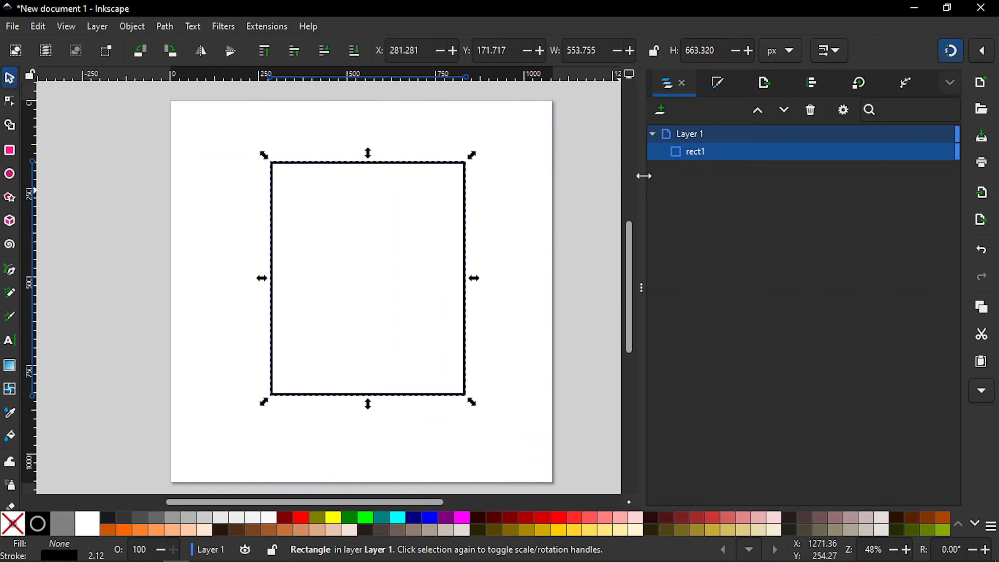
left_click(714, 89)
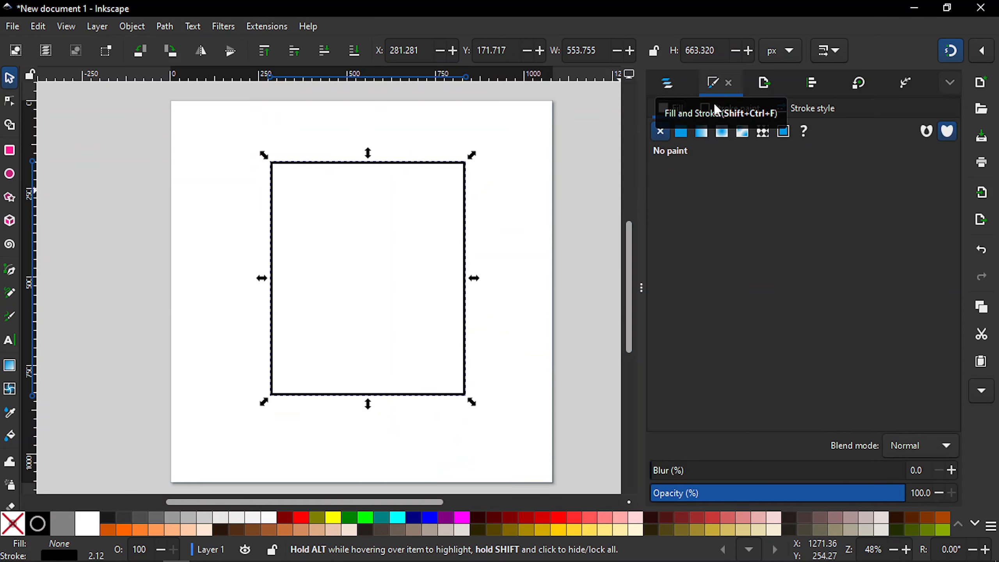
left_click(791, 493)
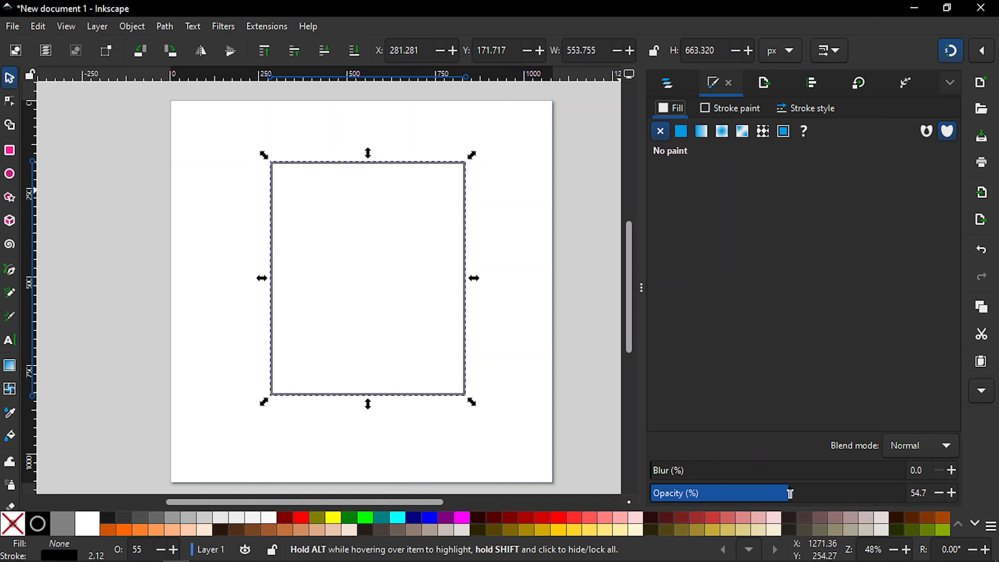
left_click(811, 114)
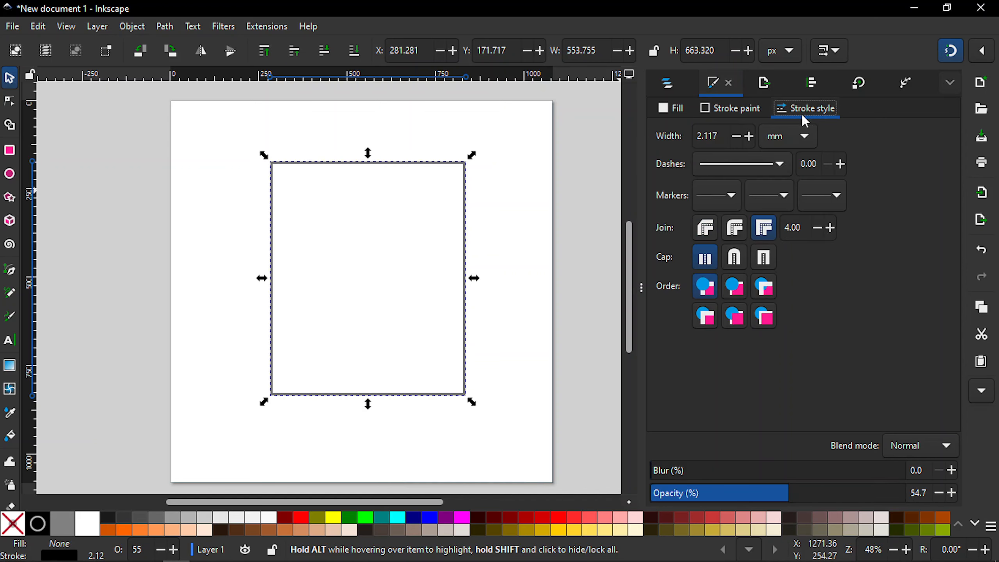
left_click(777, 136)
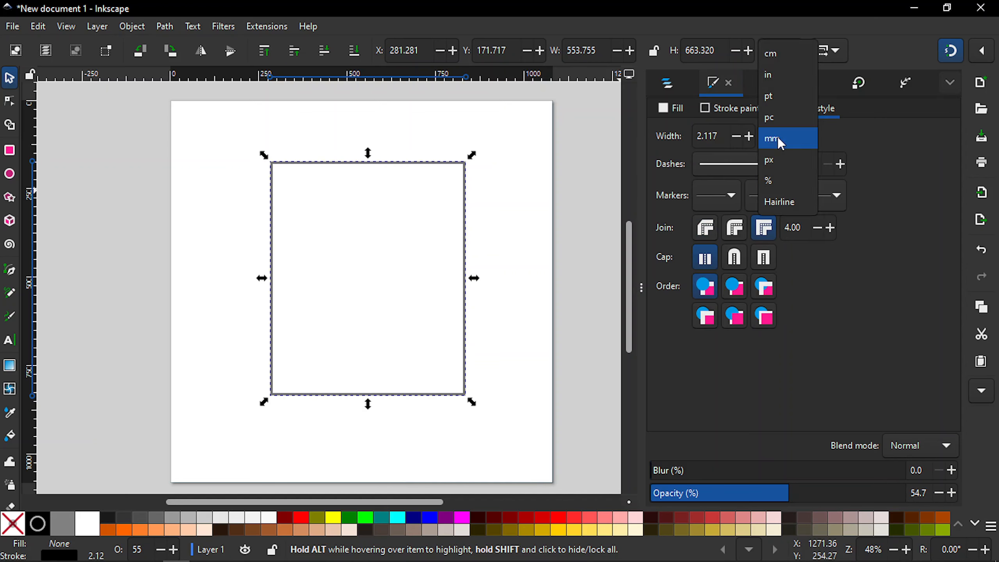
left_click(773, 160)
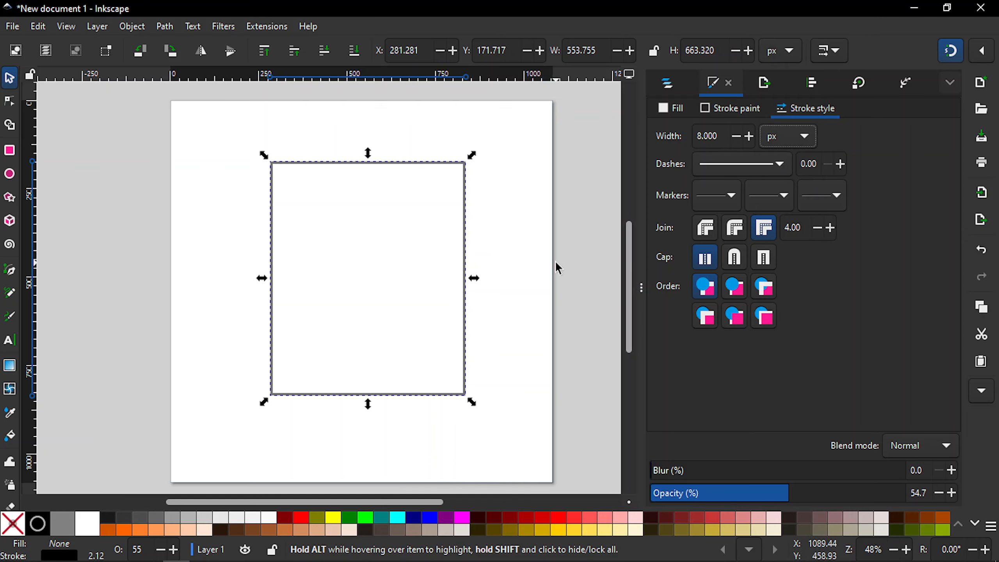
left_click_drag(426, 500, 427, 501)
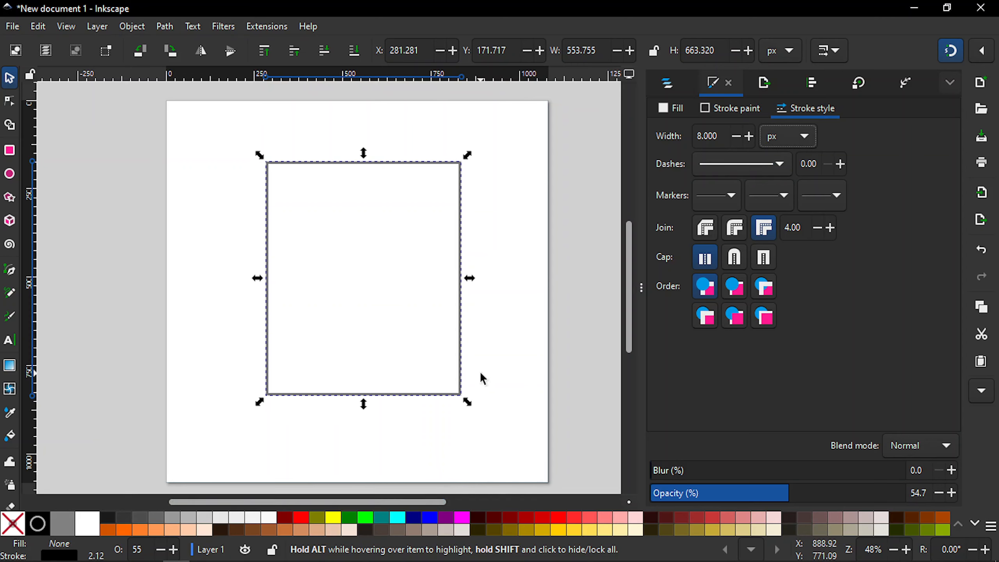
left_click(594, 48)
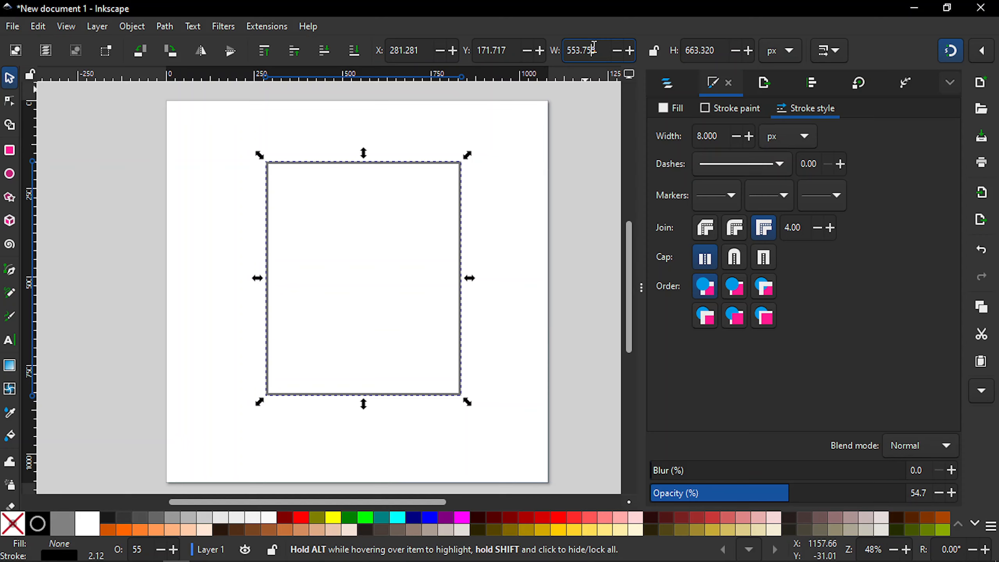
double_click(594, 48)
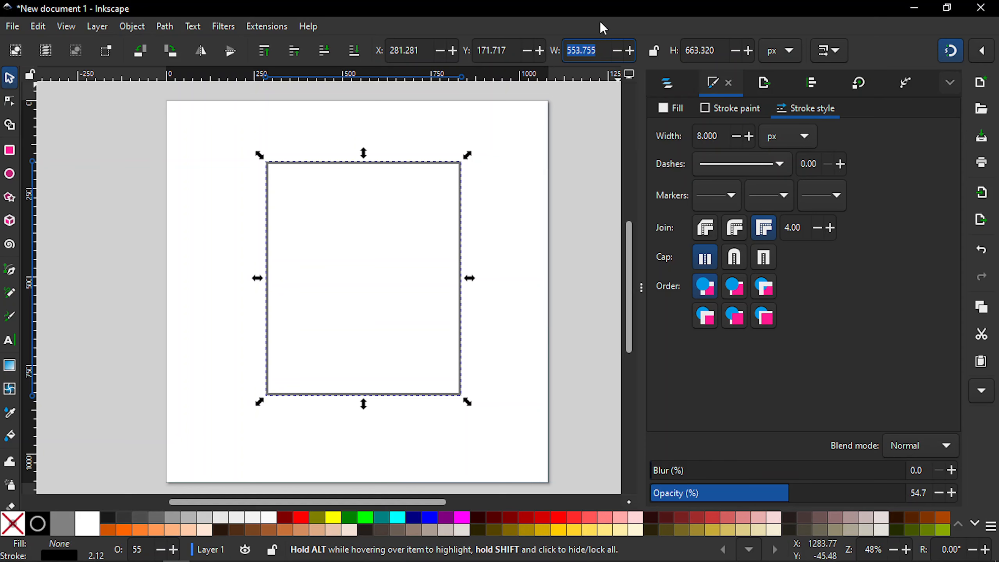
left_click(503, 177)
key("alt")
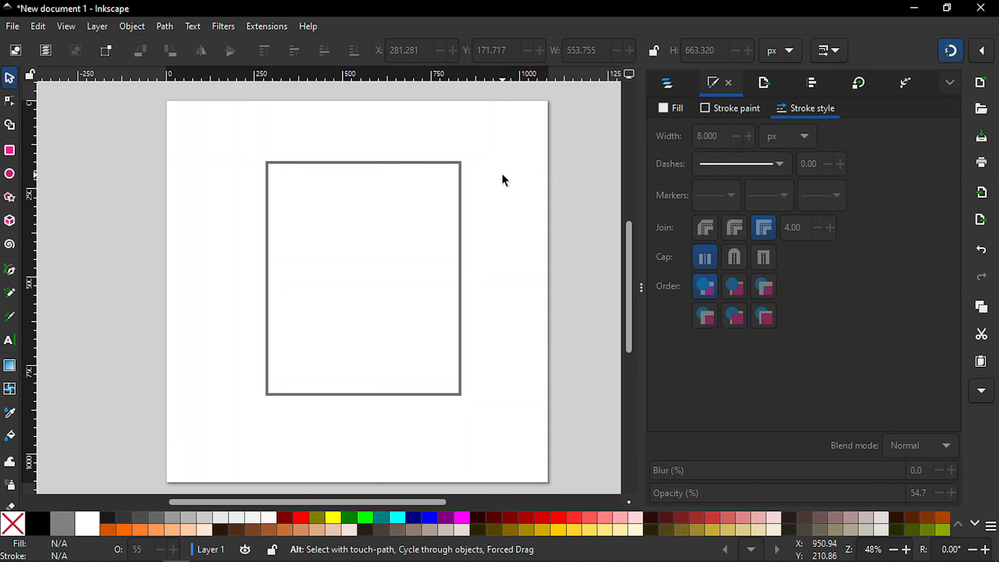
key("shift")
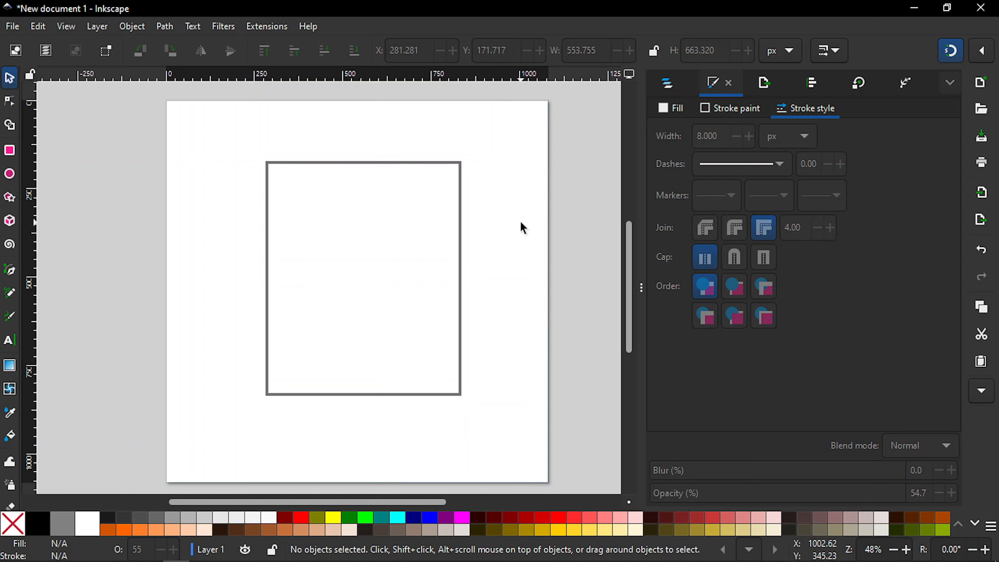
Resize the rectangle to a width of 480 px and a height of 600 px
left_click(458, 223)
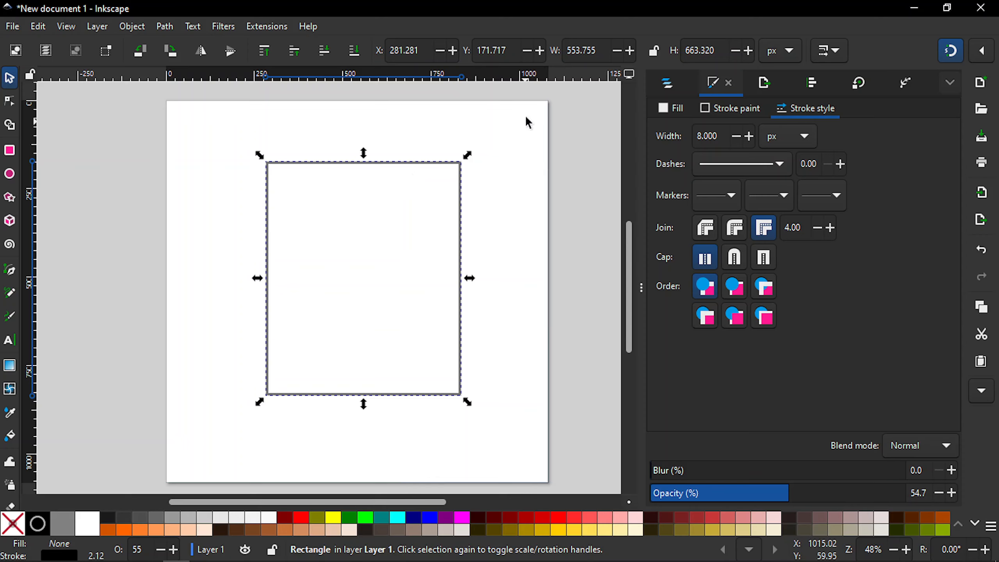
left_click(606, 49)
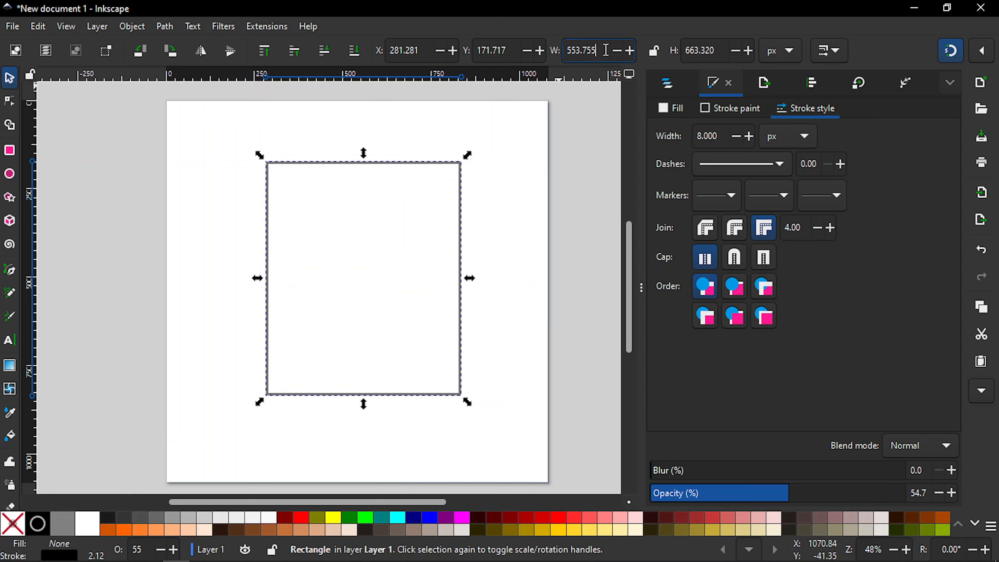
double_click(606, 50)
type("480")
key("Return")
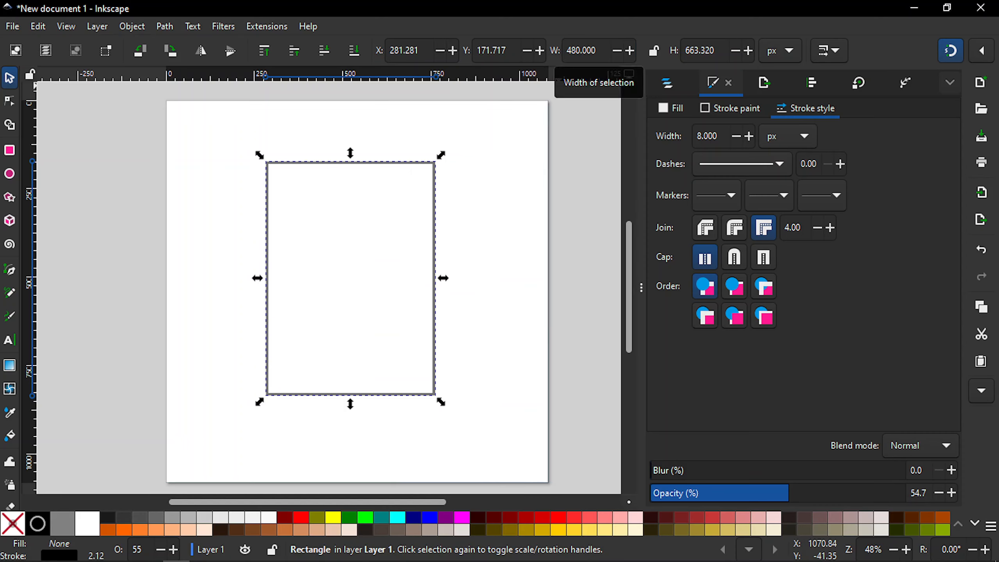
left_click(714, 50)
double_click(714, 51)
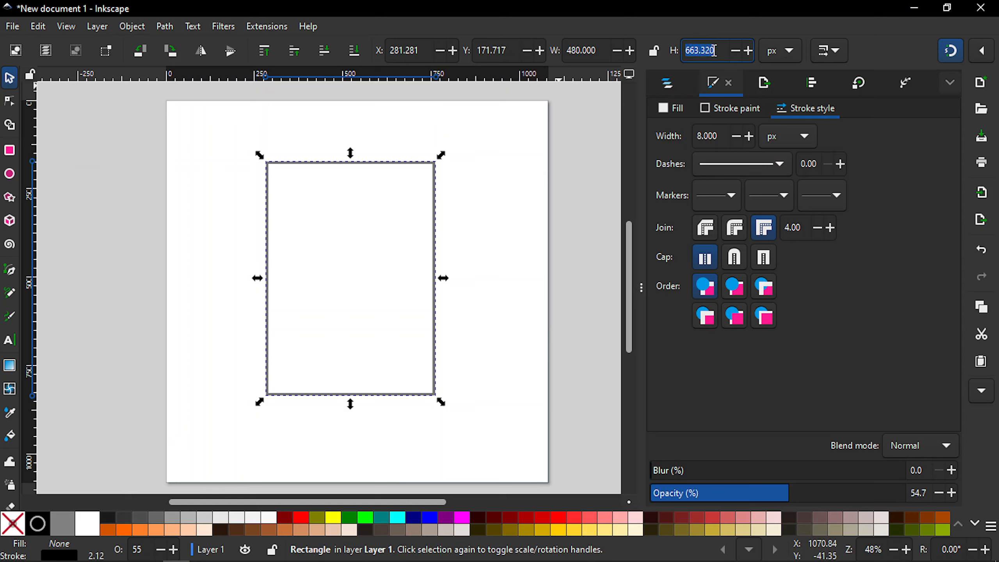
type("600")
key("Return")
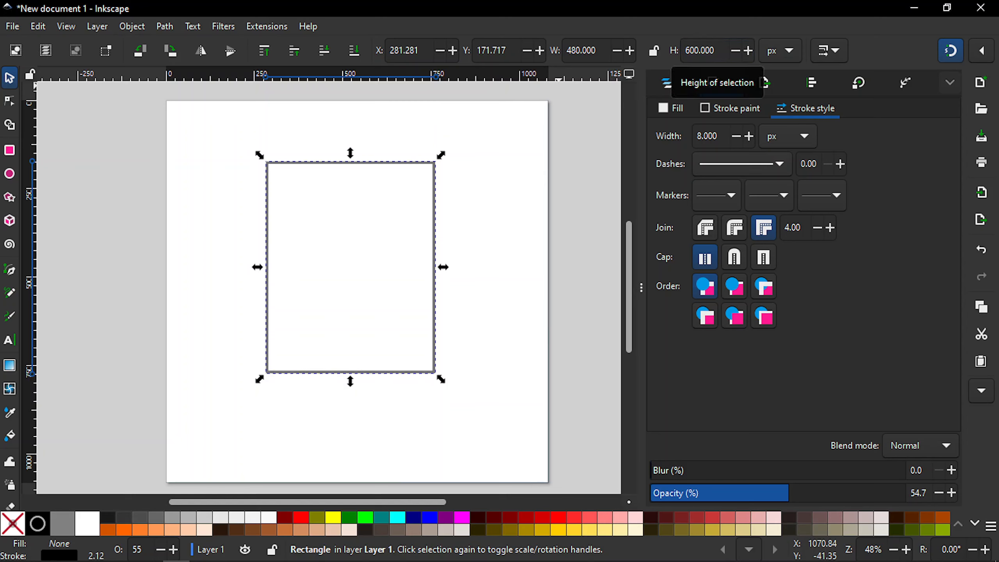
Lock the rectangle's width-to-height ratio and move it near the page's upper-left corner, at about X 43.5, Y 43.5 px
left_click(652, 53)
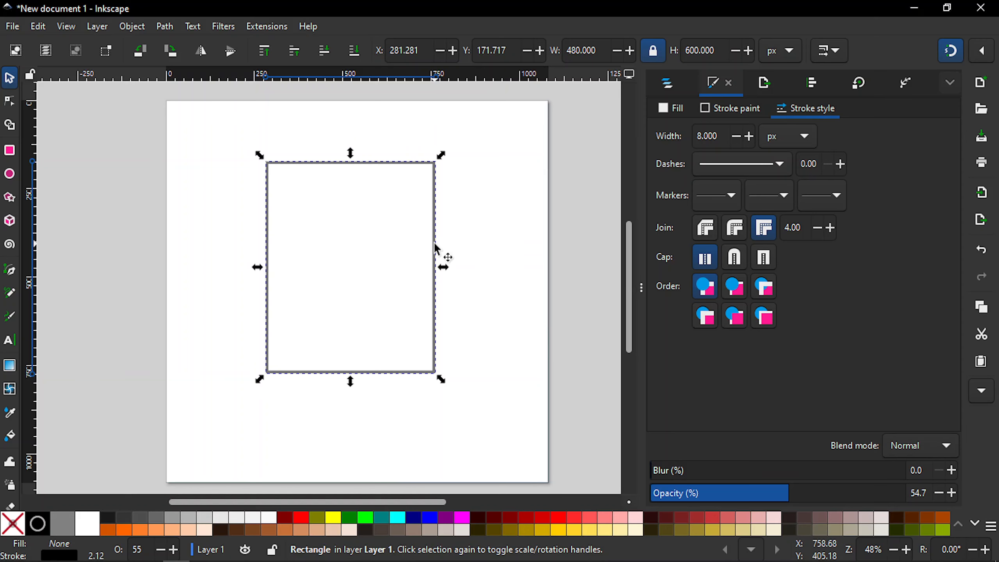
left_click_drag(435, 244, 349, 197)
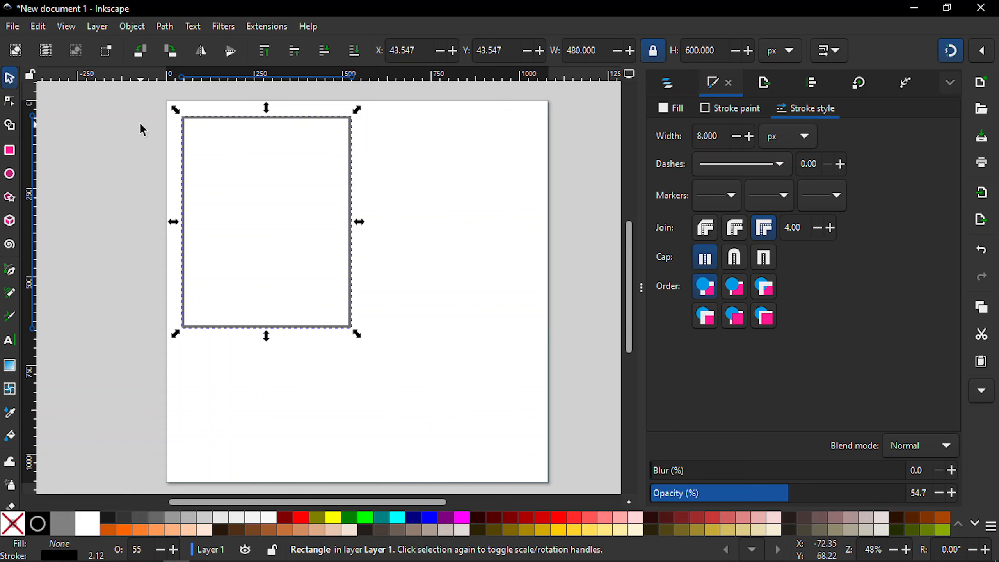
Draw a second rectangle, about 225 by 192 px, on the page to the right of the large one
key("r")
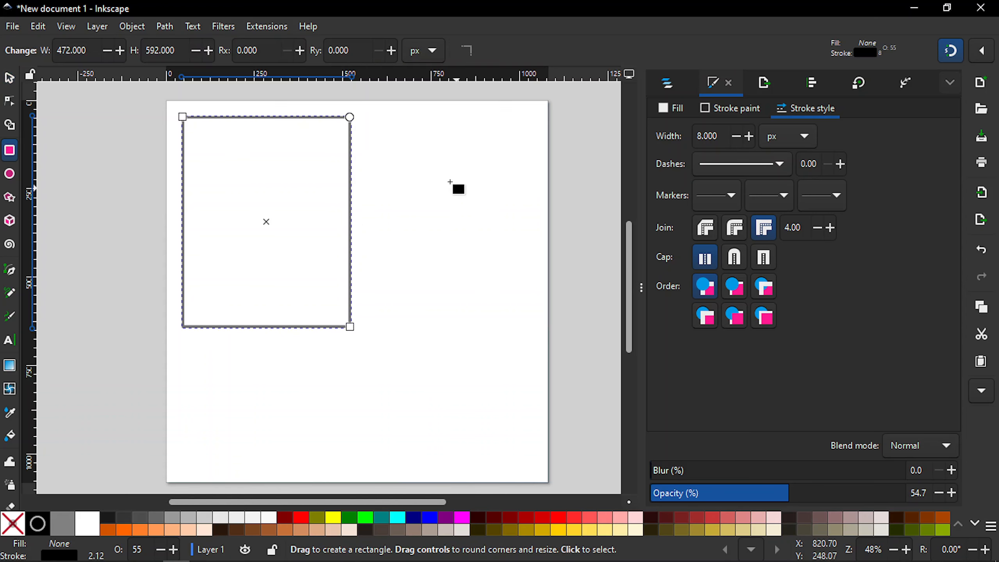
left_click_drag(402, 165, 482, 232)
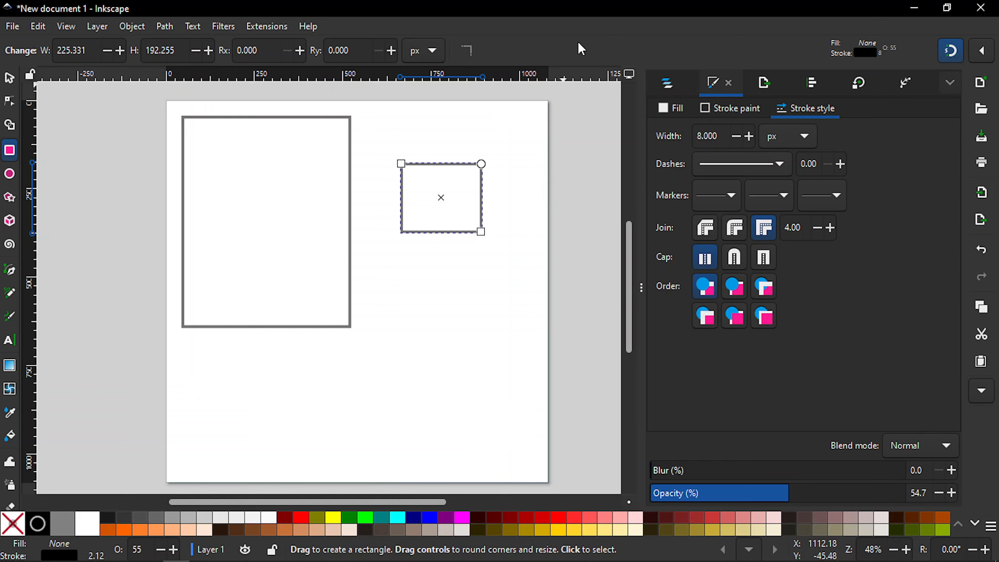
key("alt")
key("shift")
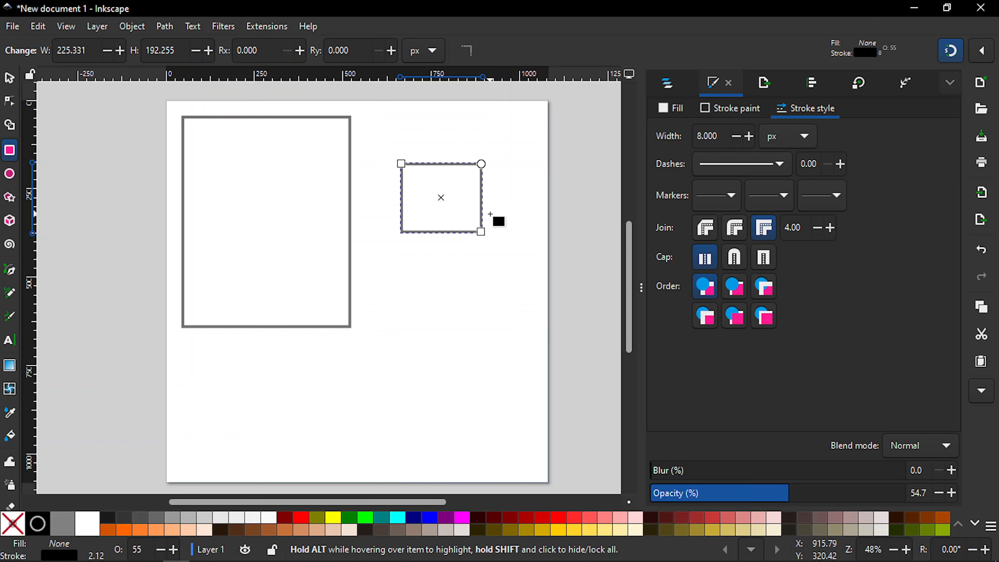
Unlock the size ratio and resize the small rectangle to 180 px wide and 120 px high, then relock the ratio
key("s")
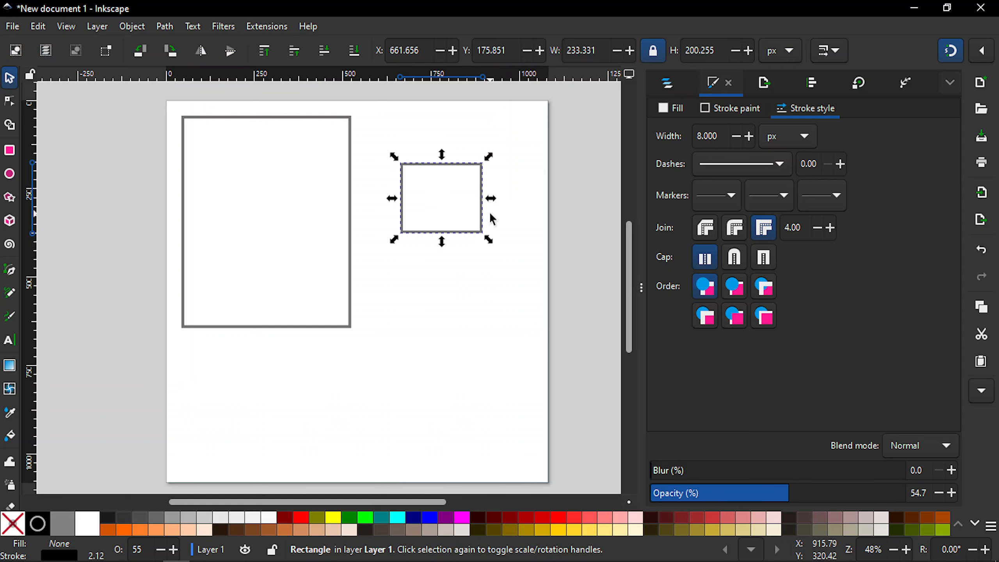
left_click(654, 55)
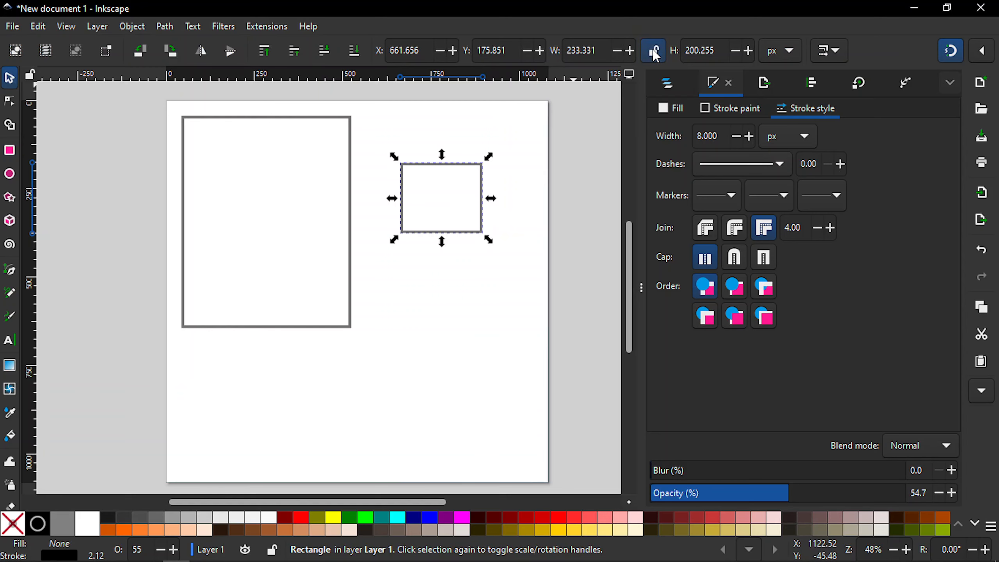
left_click(603, 54)
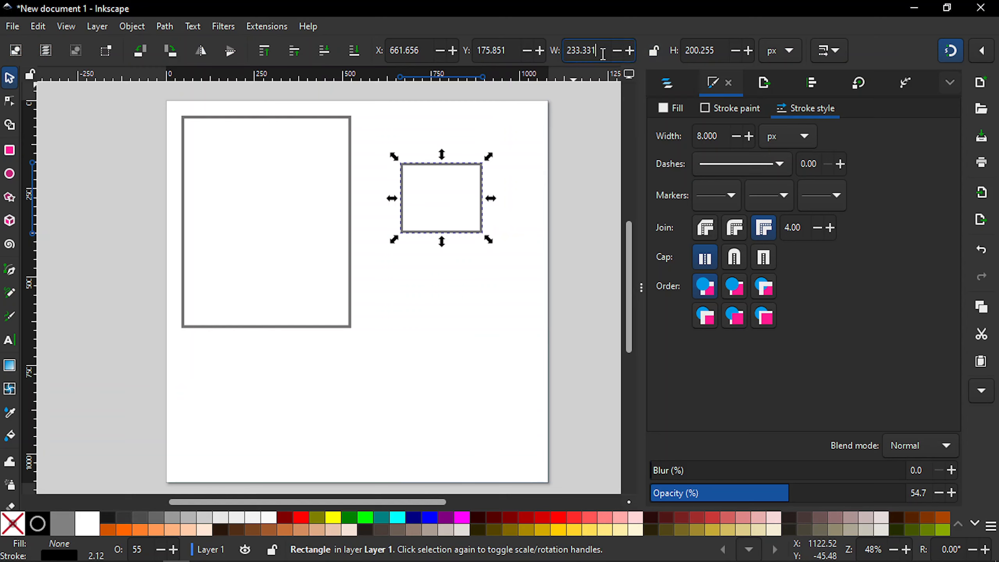
double_click(603, 53)
type("180")
key("Return")
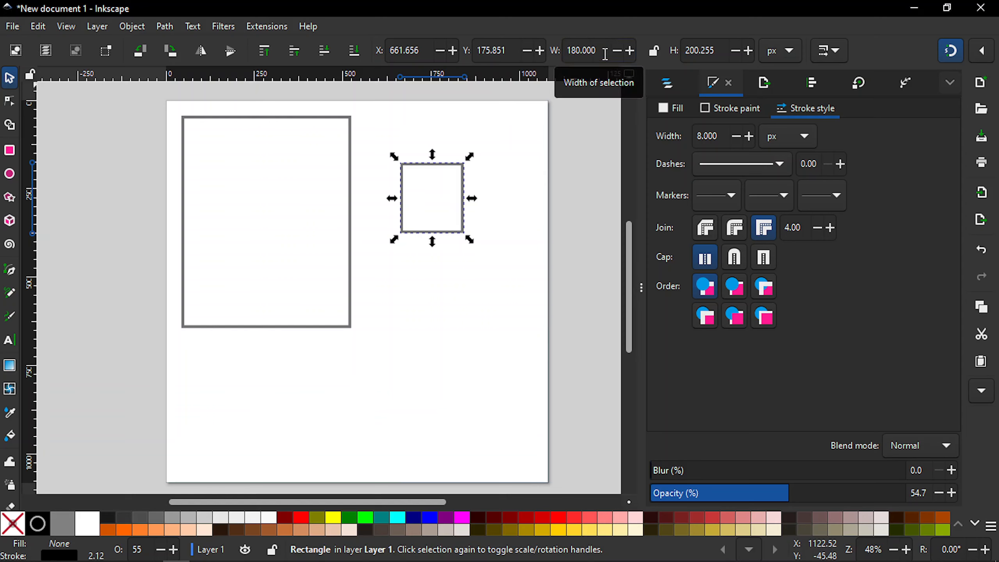
left_click(720, 52)
double_click(721, 52)
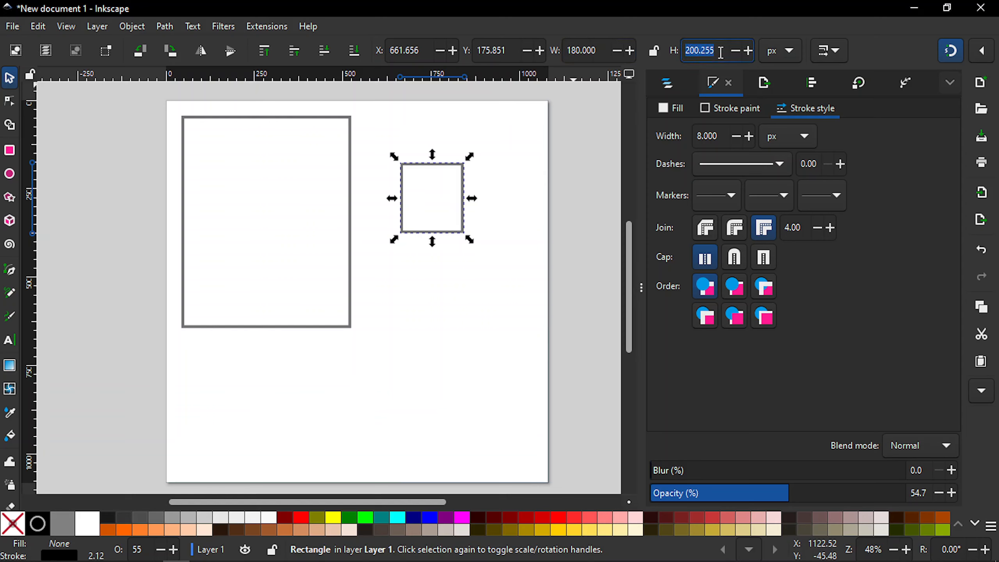
type("120")
key("Return")
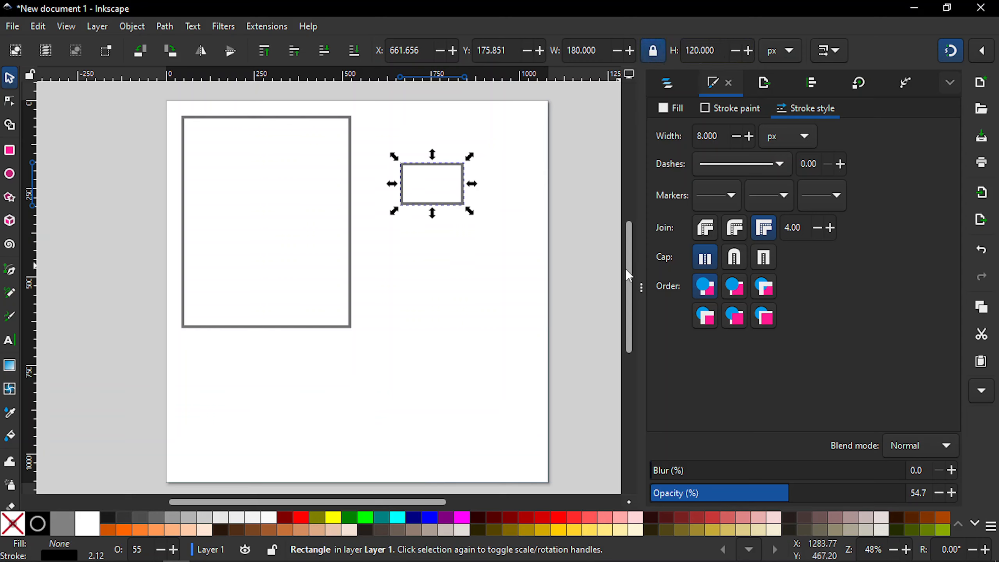
Zoom in to 97% and centre the view on the small rectangle
left_click_drag(630, 271, 632, 260)
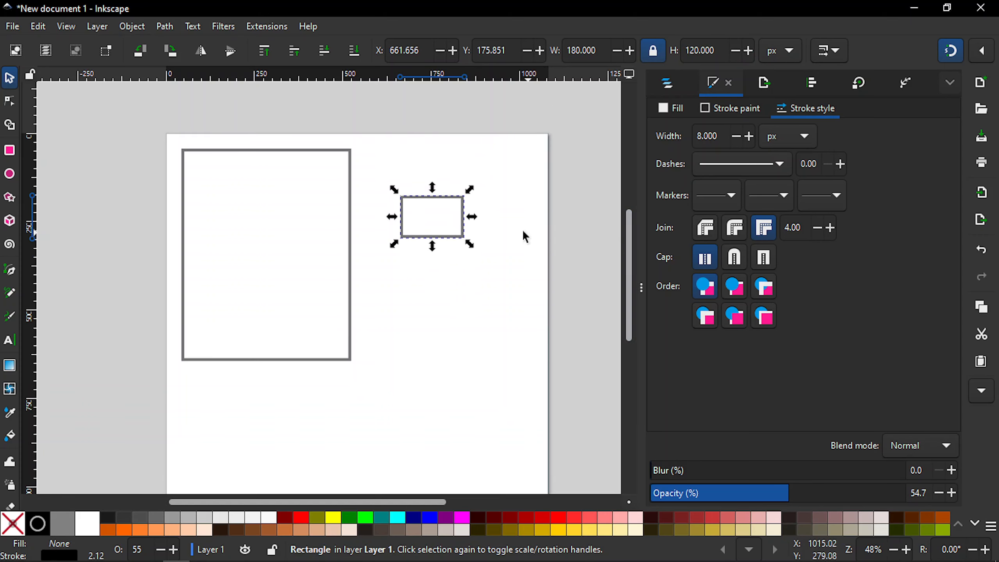
key("plus")
key("plus")
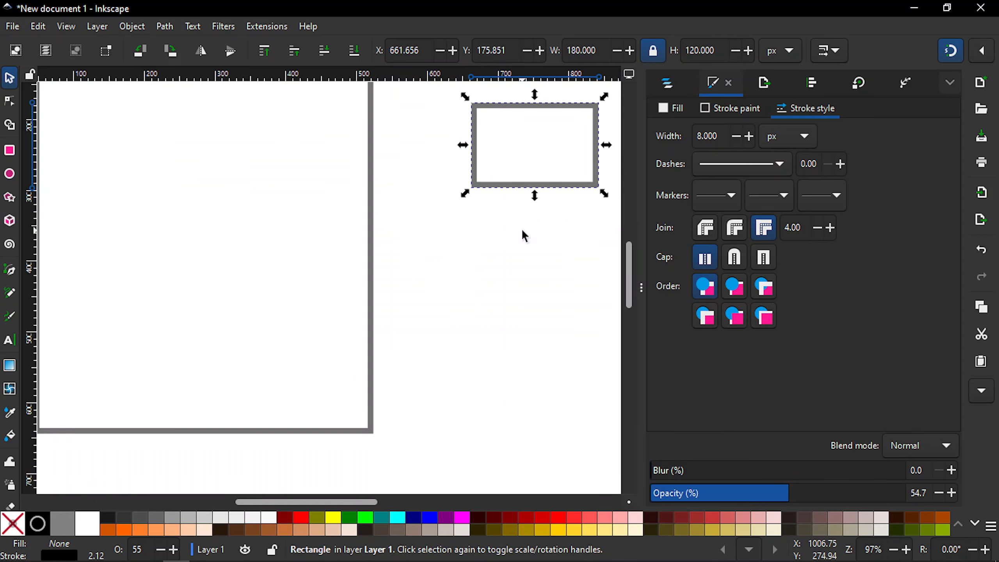
left_click_drag(348, 500, 376, 504)
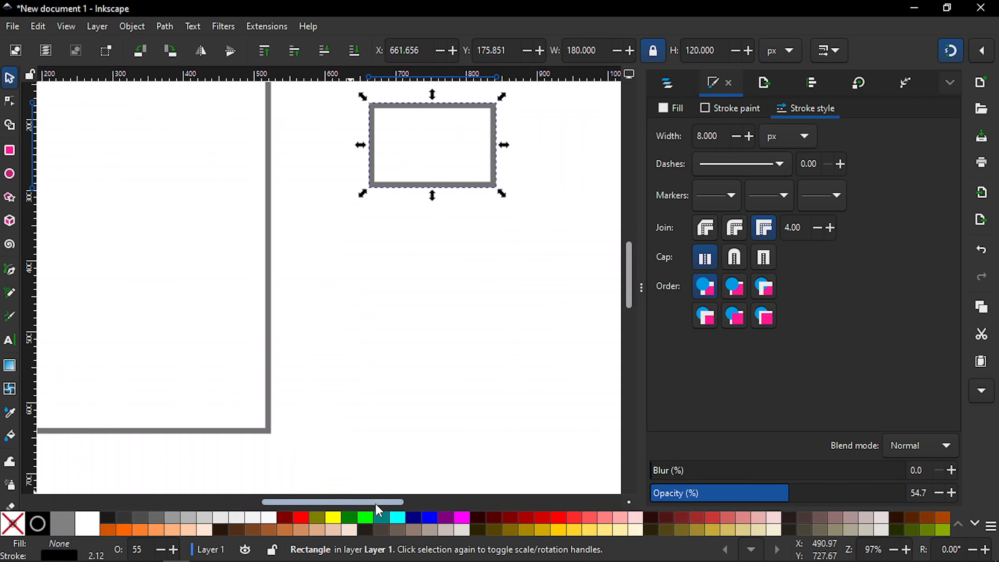
left_click_drag(633, 300, 632, 281)
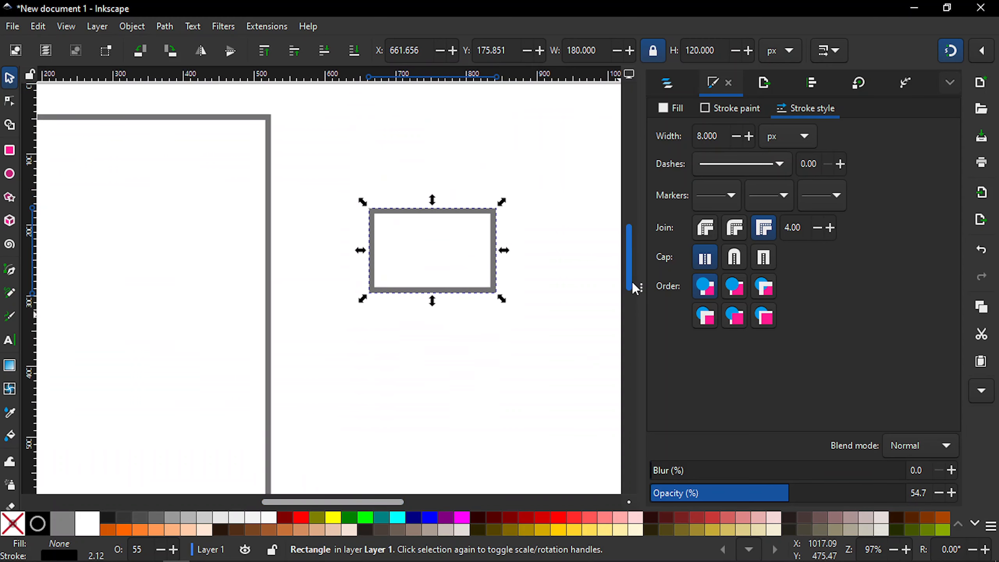
left_click_drag(393, 502, 403, 501)
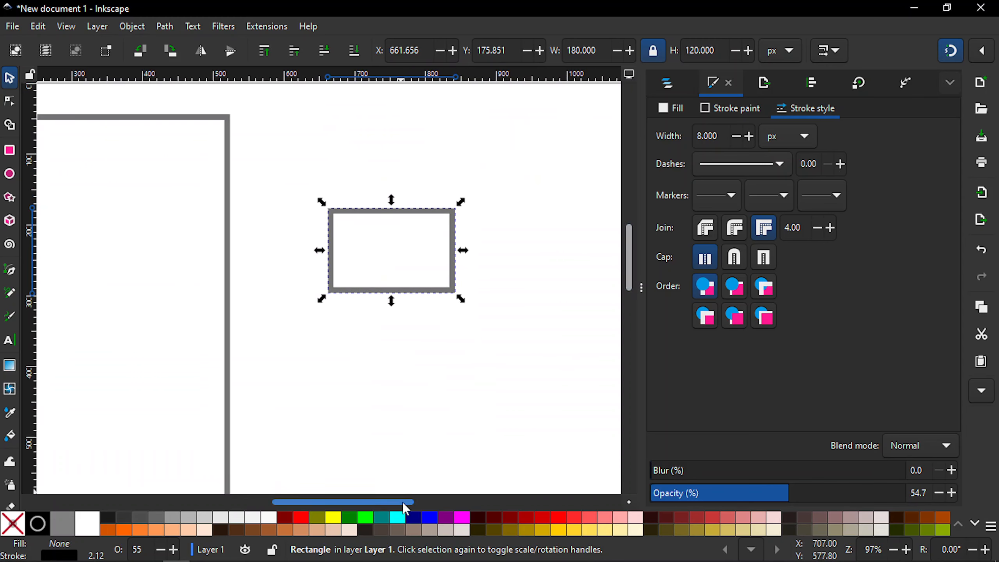
left_click_drag(630, 283, 630, 281)
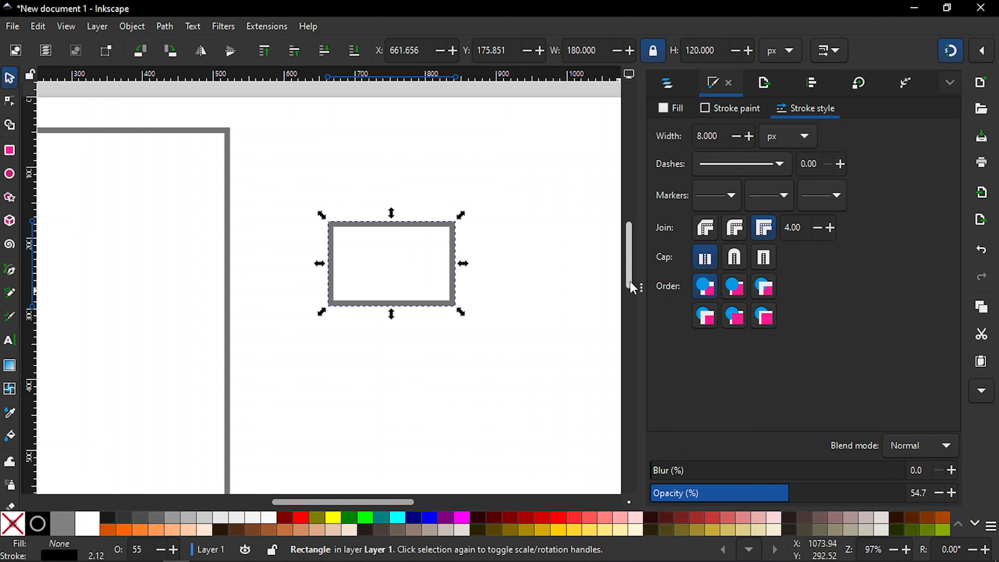
Convert the small 180 × 120 px rectangle from a shape object to an editable path
key("plus")
key("plus")
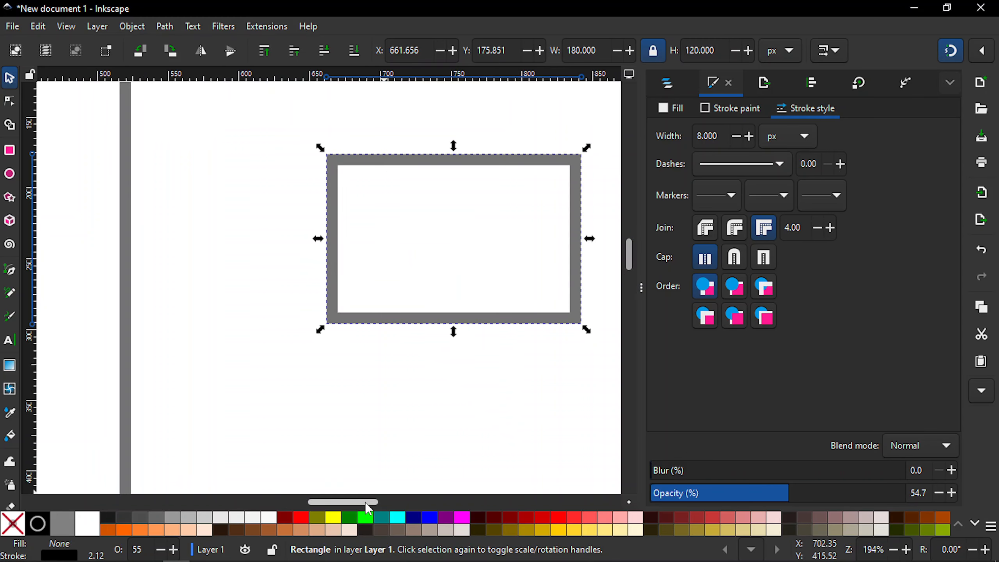
left_click_drag(367, 504, 381, 503)
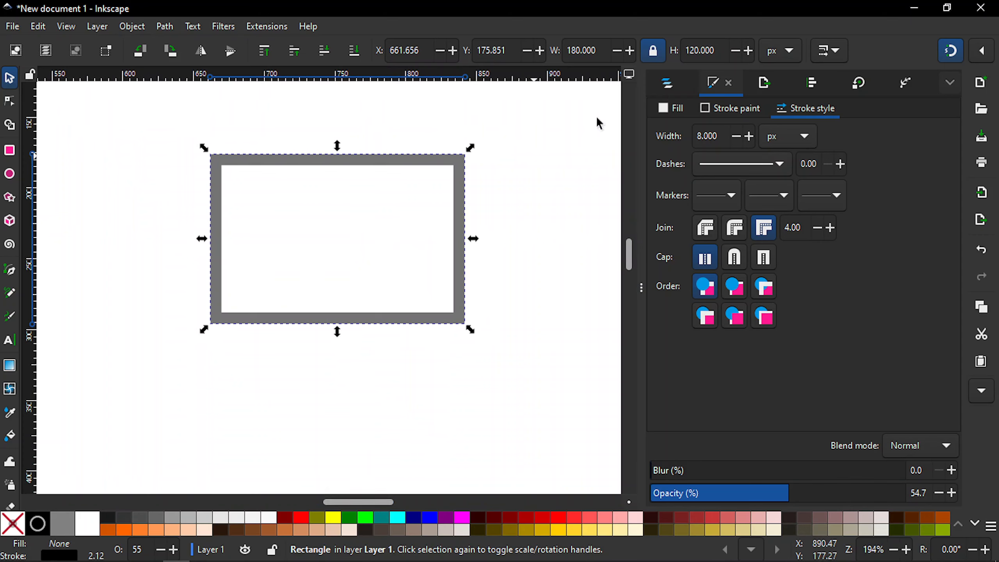
left_click(662, 94)
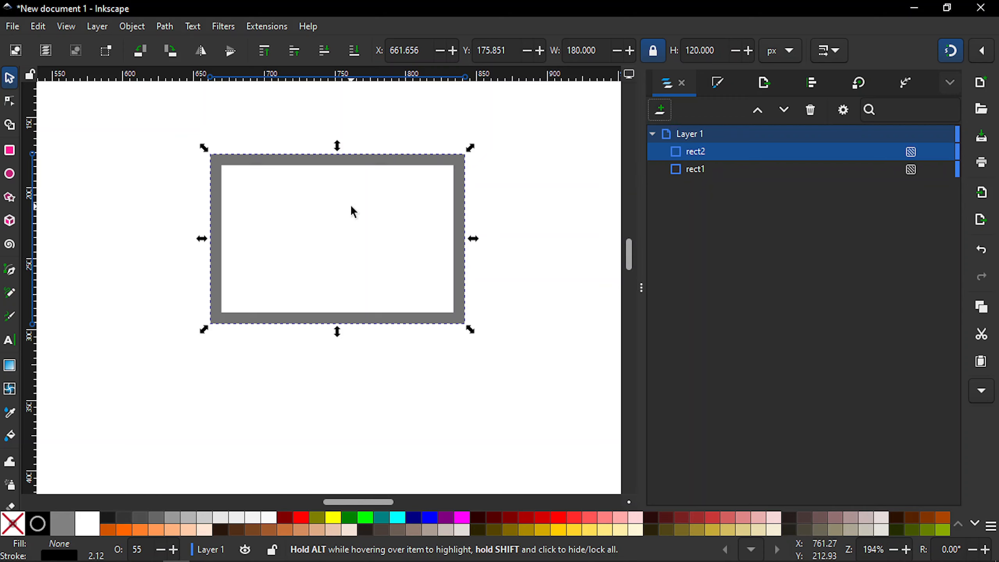
key("n")
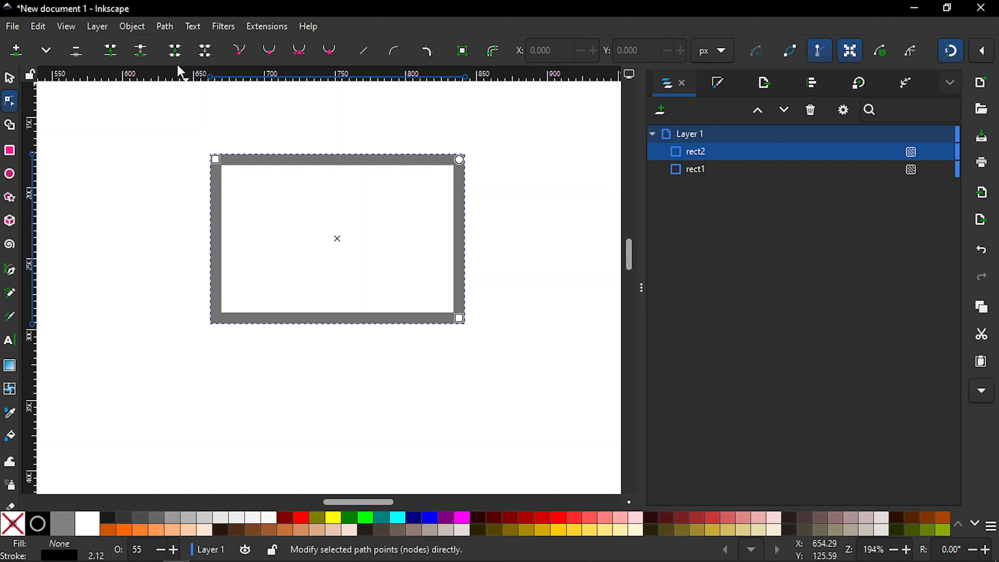
left_click(168, 27)
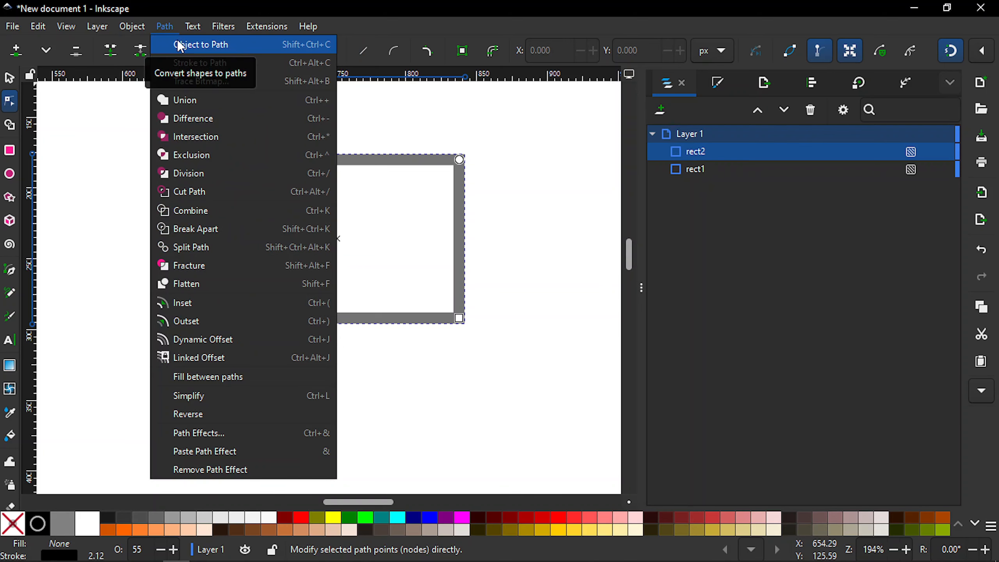
left_click(180, 44)
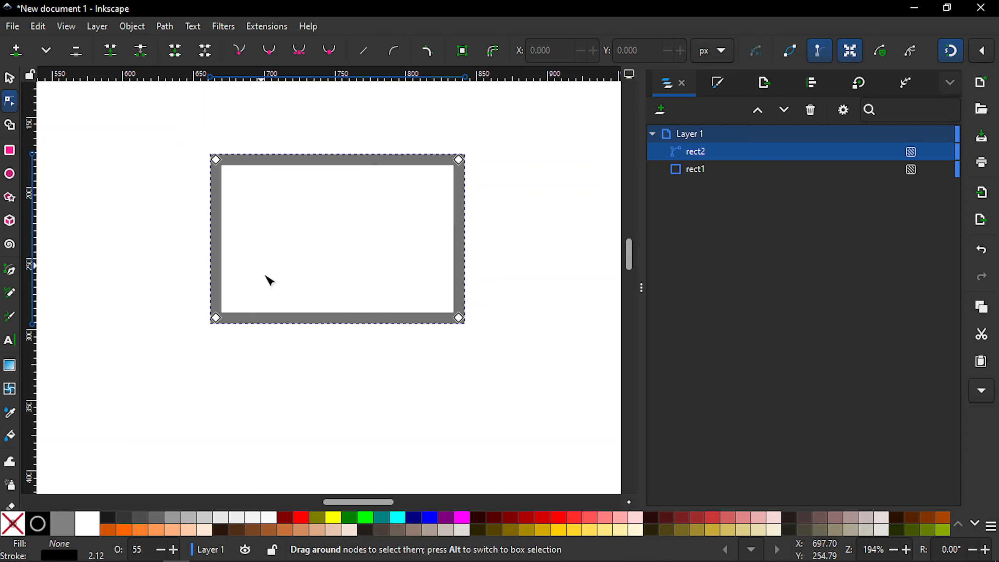
Subdivide the path's left edge twice and delete the middle and lower added nodes, keeping only the one a quarter of the way down
left_click_drag(185, 130, 265, 366)
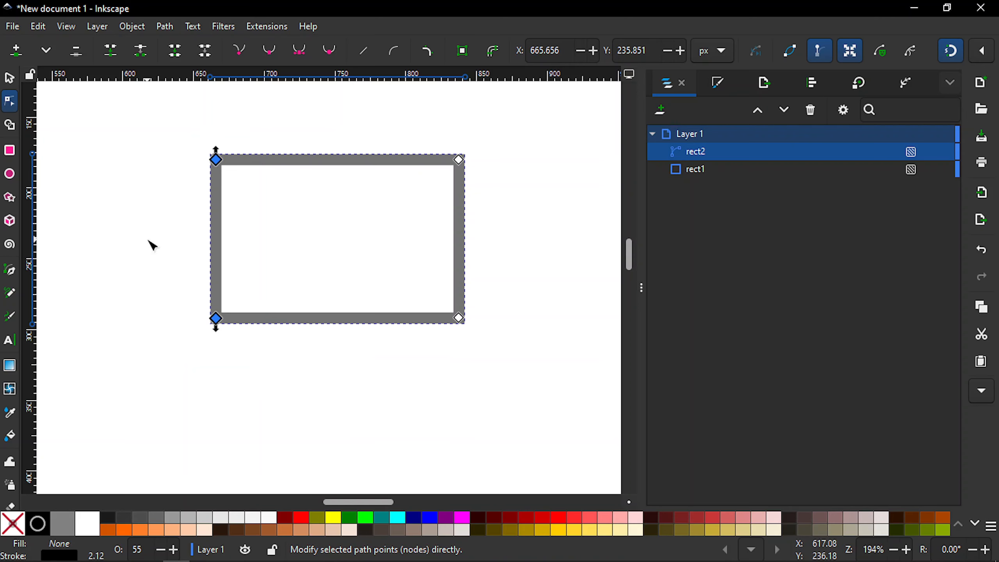
left_click(16, 51)
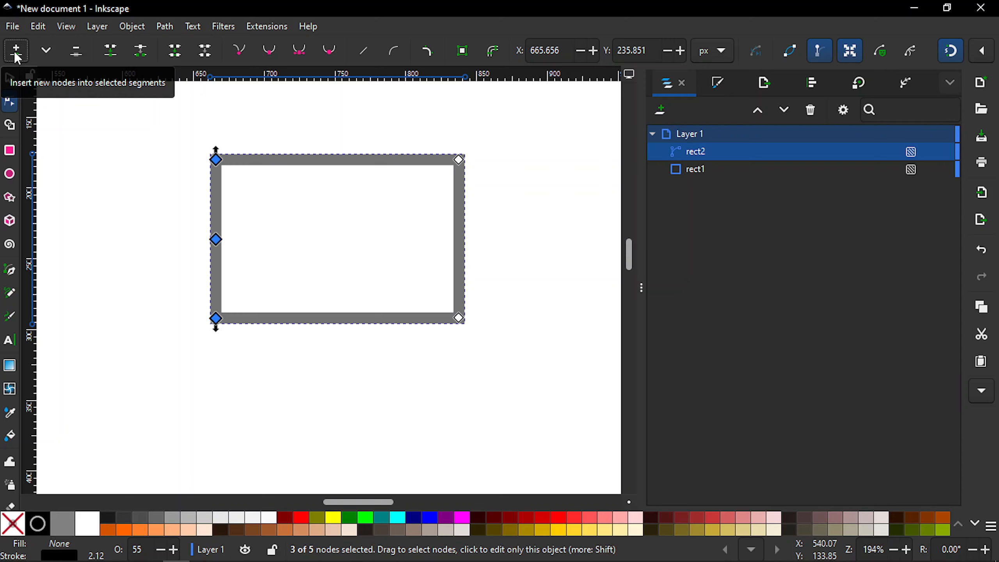
left_click(16, 50)
left_click(141, 228)
left_click_drag(164, 213, 267, 302)
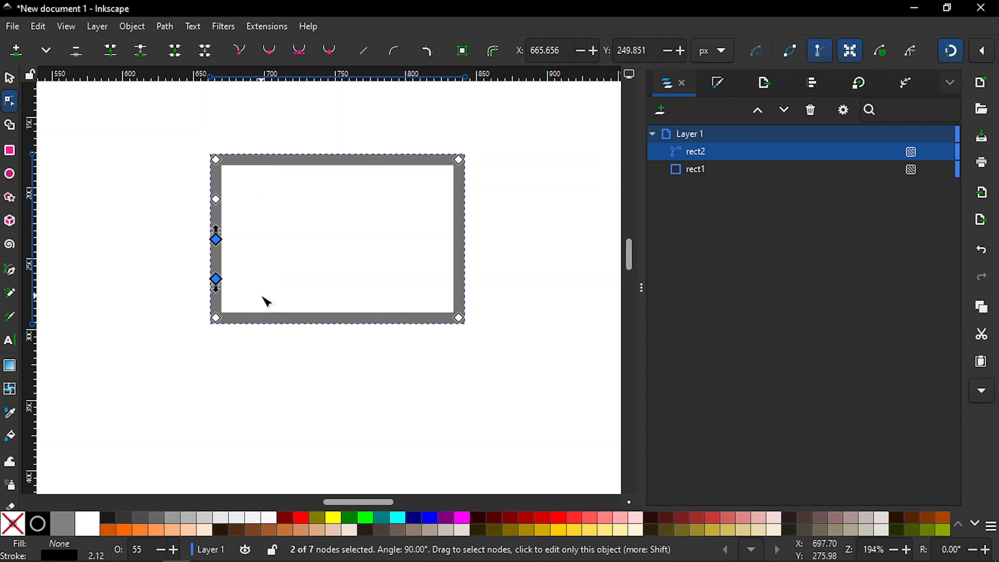
left_click(266, 302)
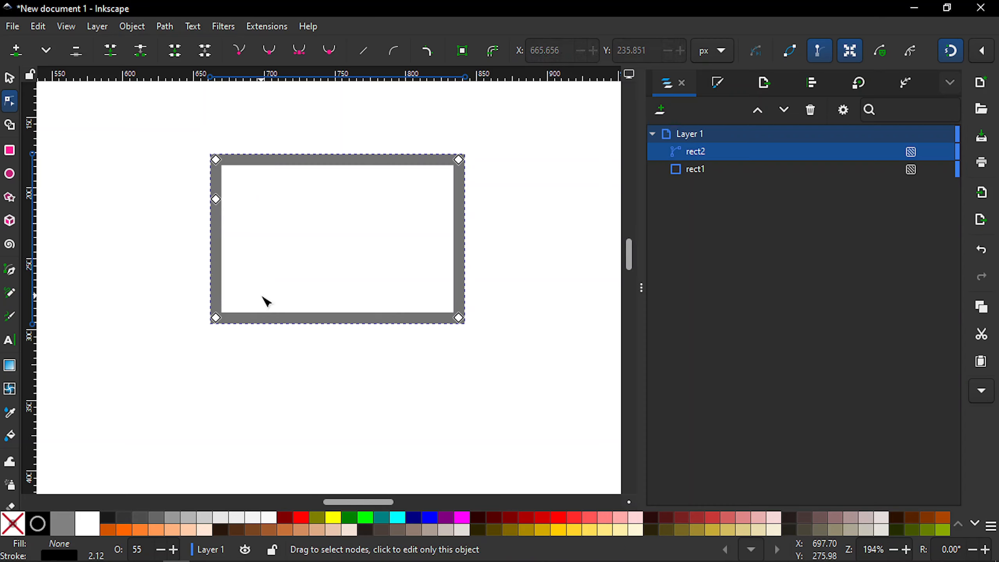
Subdivide the path's right edge twice and delete its middle and lower added nodes, keeping only the node level with the left one
left_click_drag(428, 130, 503, 363)
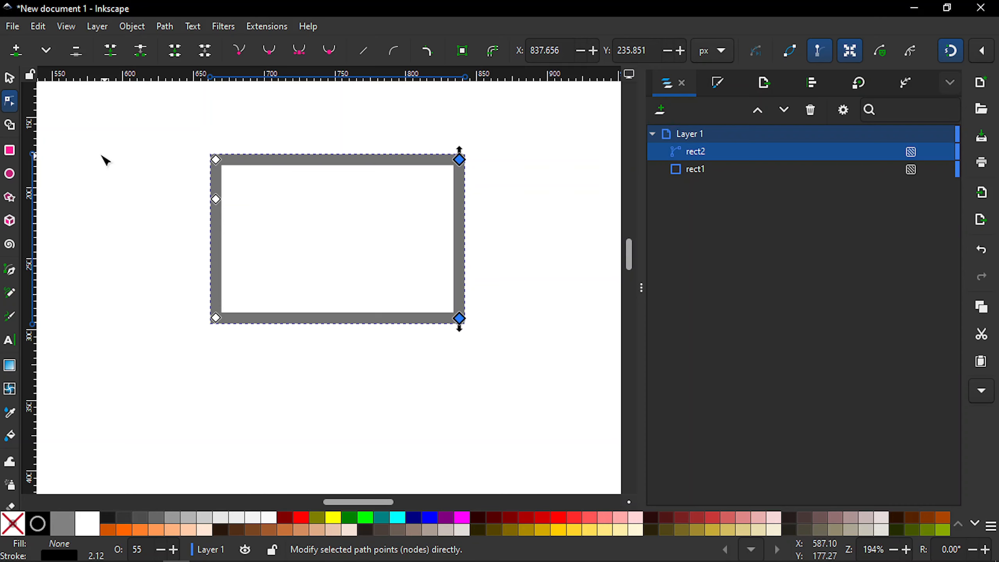
left_click(15, 53)
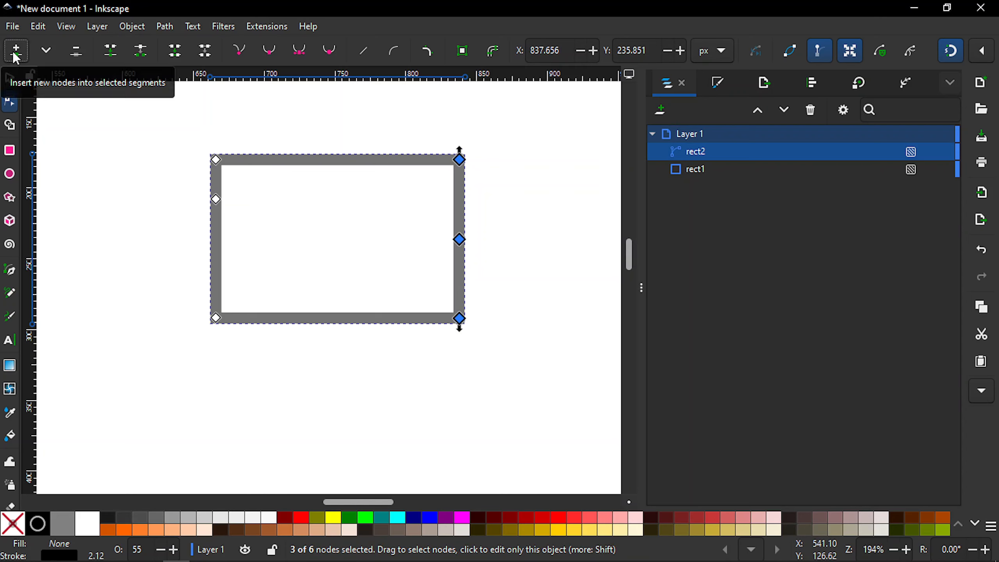
left_click(16, 53)
left_click(542, 236)
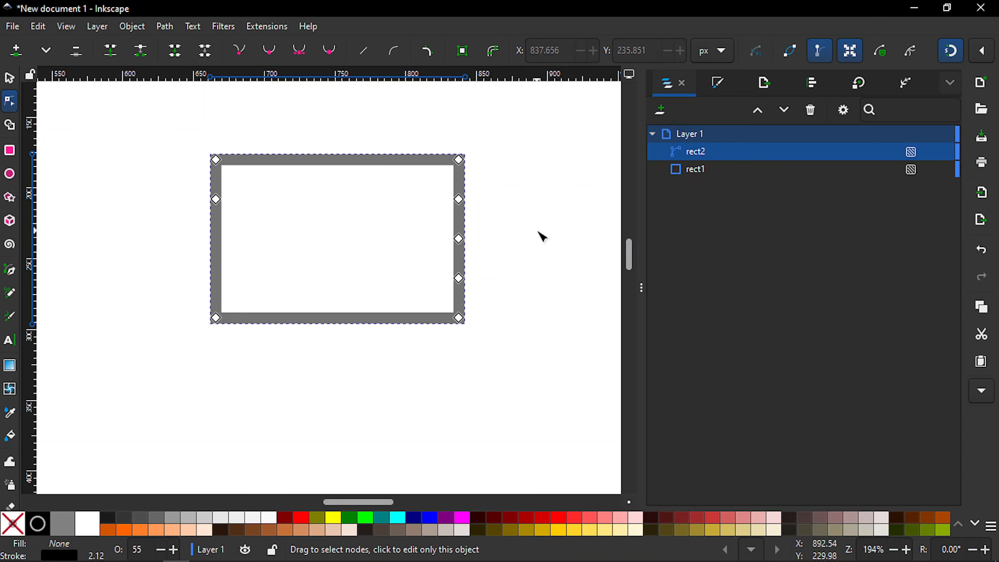
left_click_drag(418, 219, 500, 300)
key("Delete")
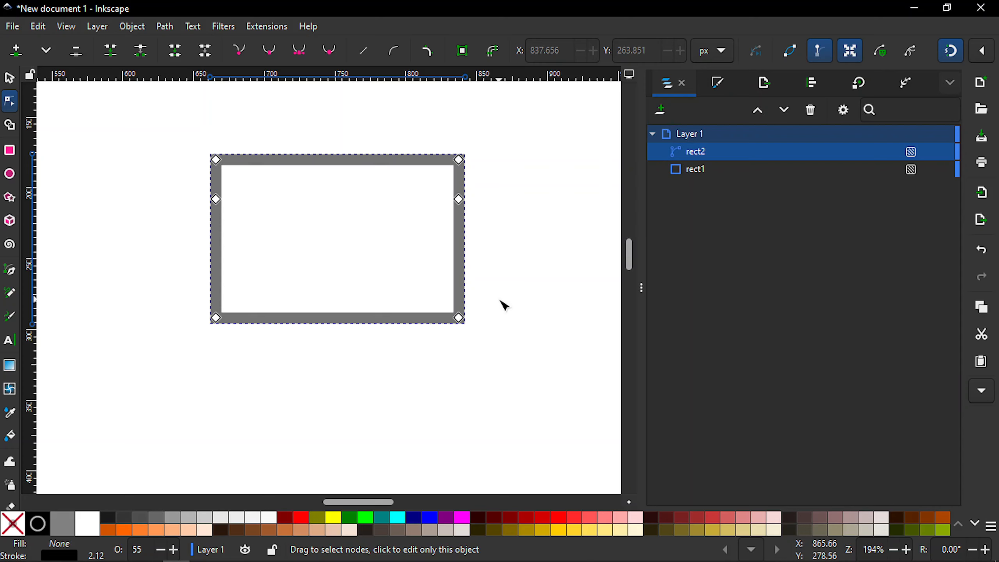
Scale the two bottom corner nodes symmetrically inward to about 62% of their spacing, so the lower sides taper
left_click_drag(159, 272, 543, 384)
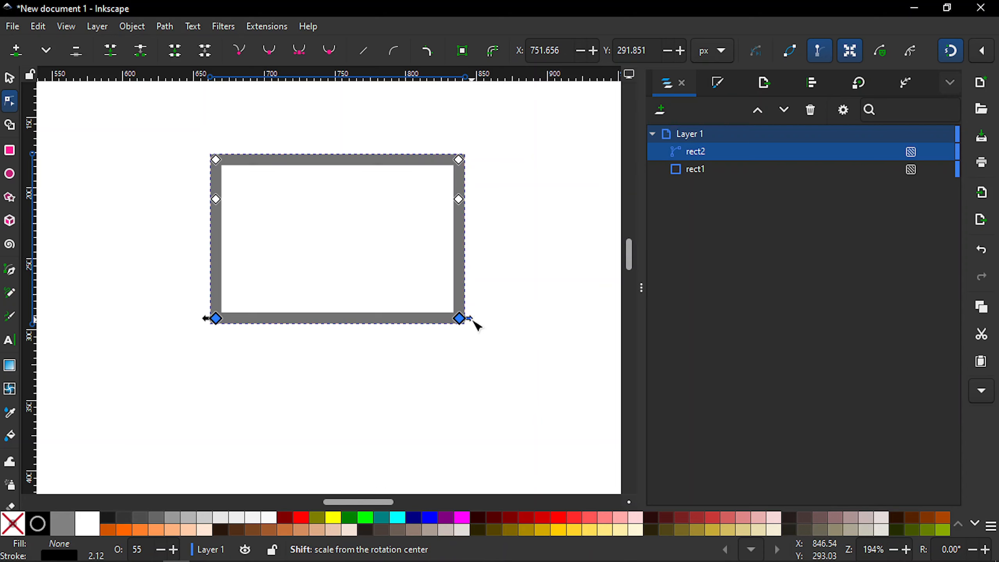
left_click_drag(474, 323, 431, 329)
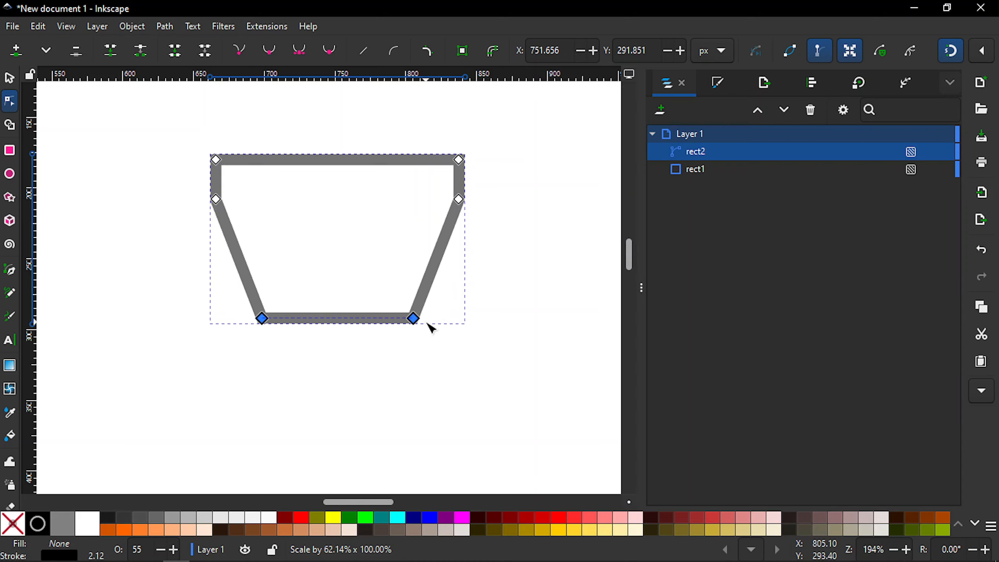
left_click_drag(431, 328, 431, 328)
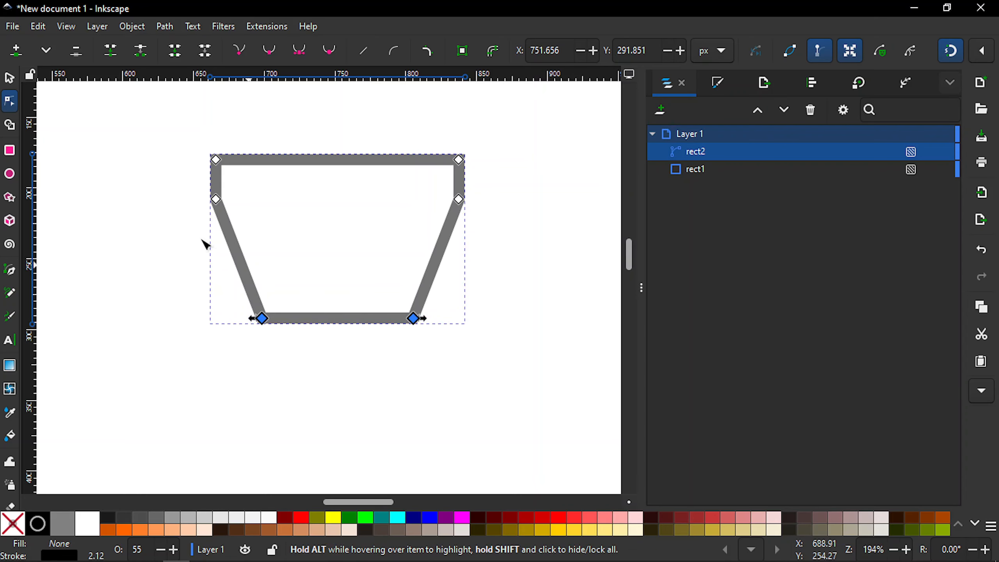
Insert a node midway along the bottom edge and move it straight up to about Y 260 px, forming a notch
left_click(16, 52)
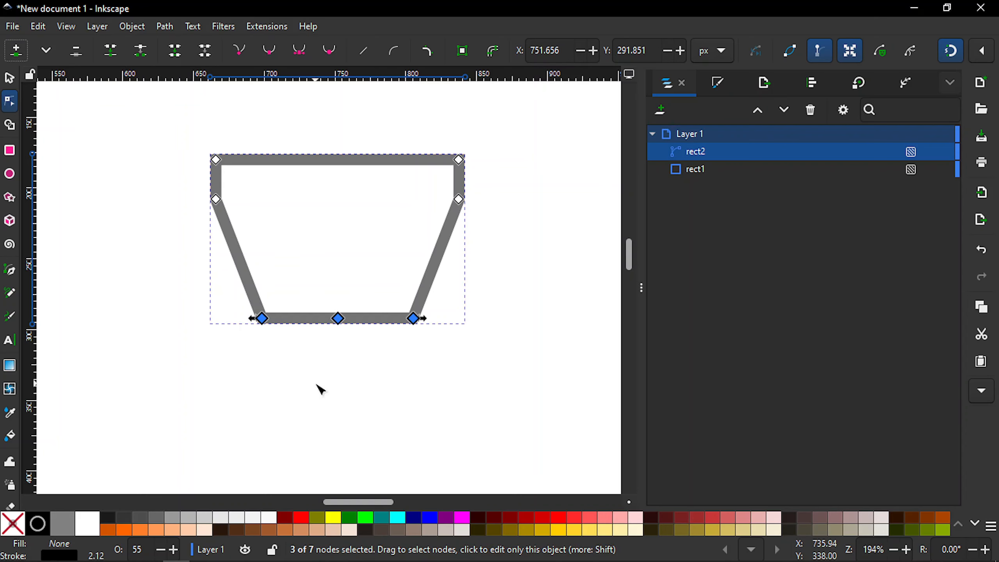
key("Escape")
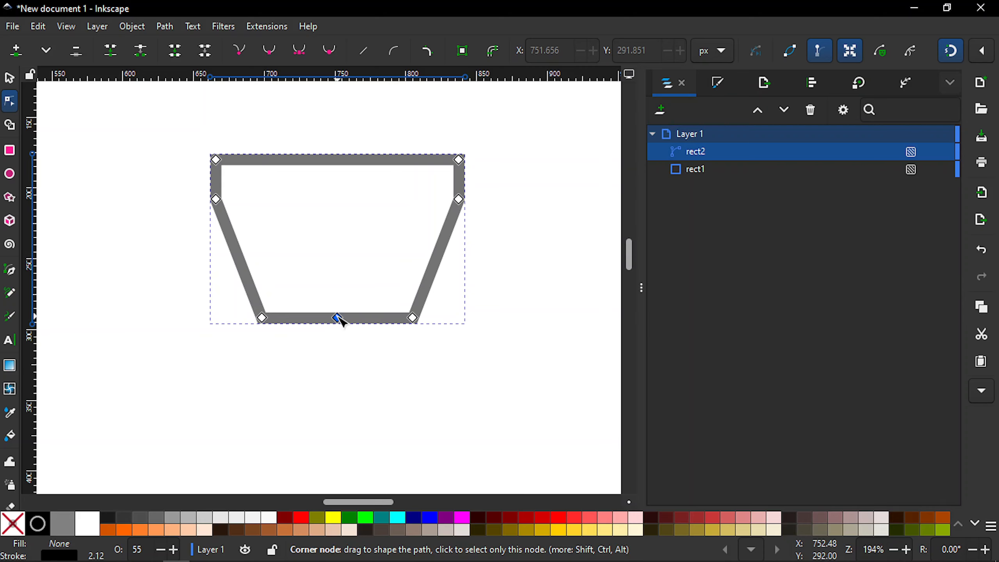
left_click_drag(342, 320, 342, 278)
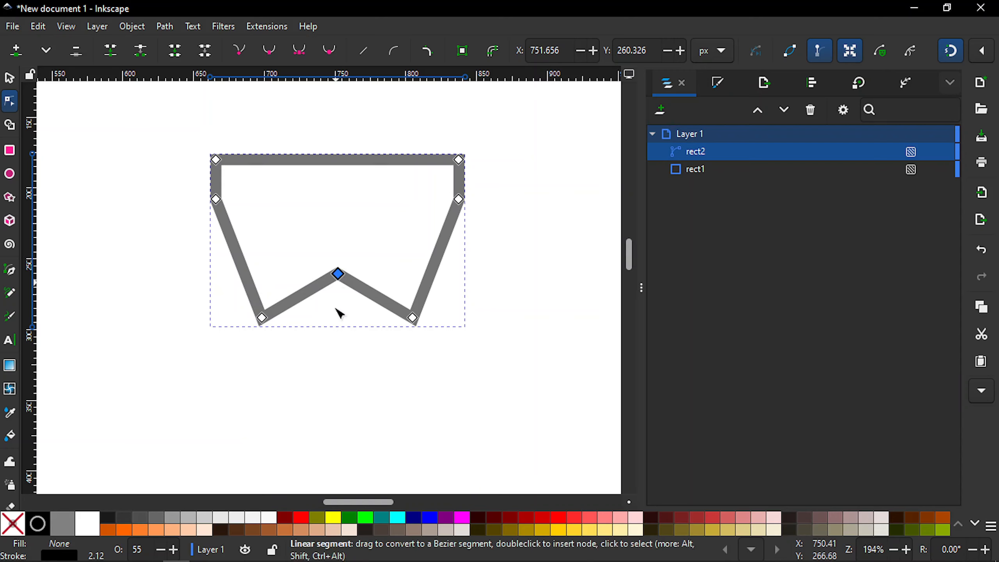
left_click(345, 401)
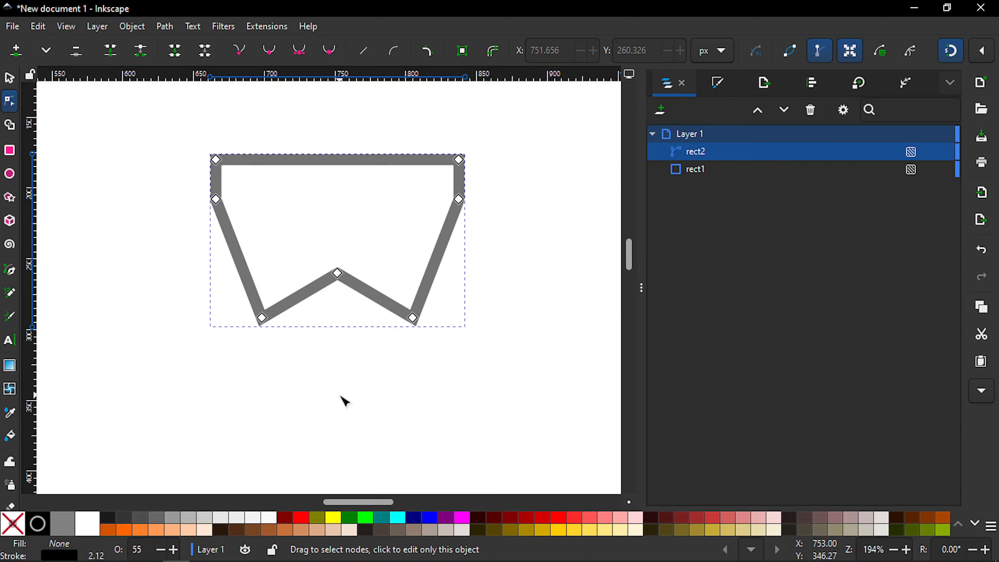
key("s")
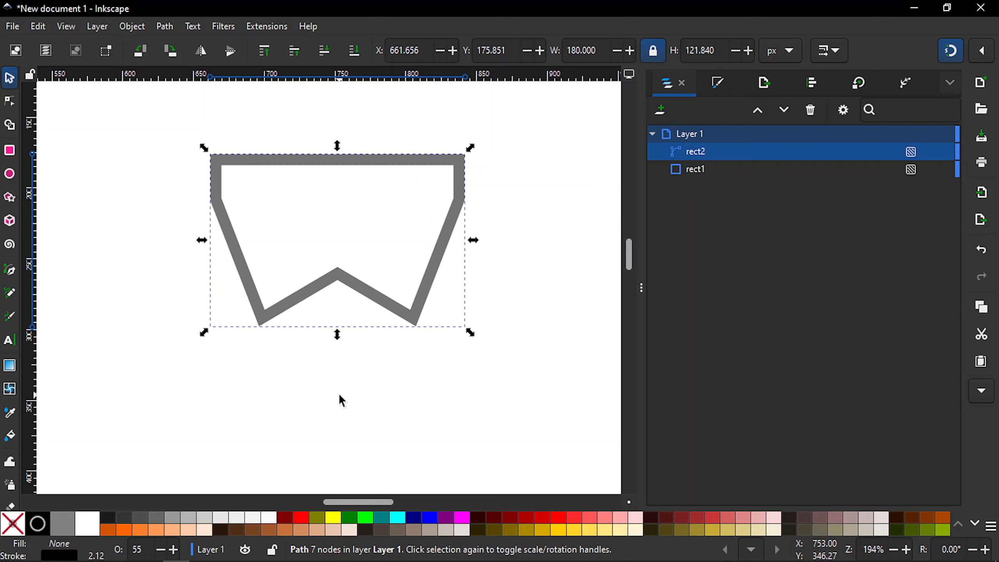
Draw a straight Pen line from the shape's upper-left corner node to the peak of the bottom notch
key("b")
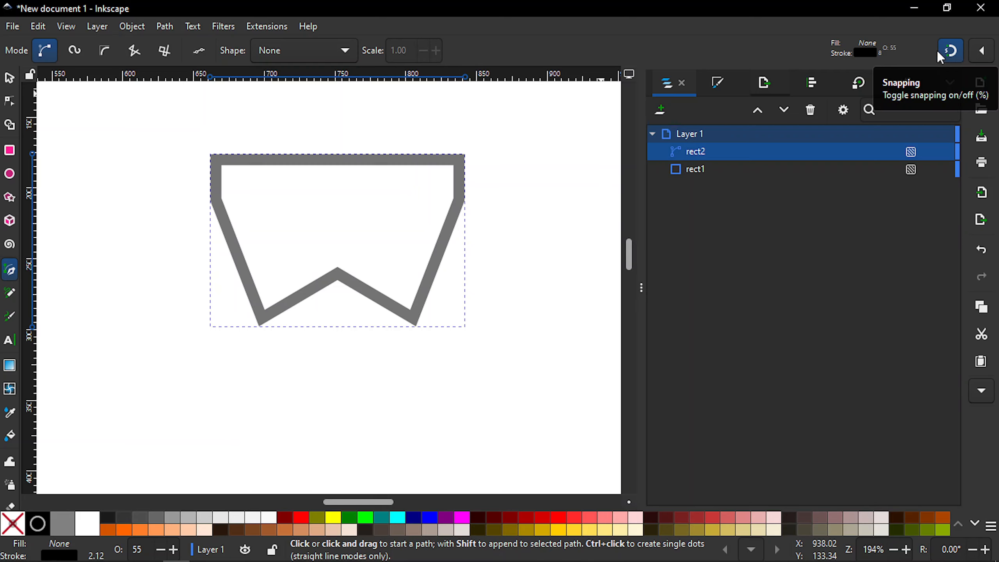
left_click(222, 166)
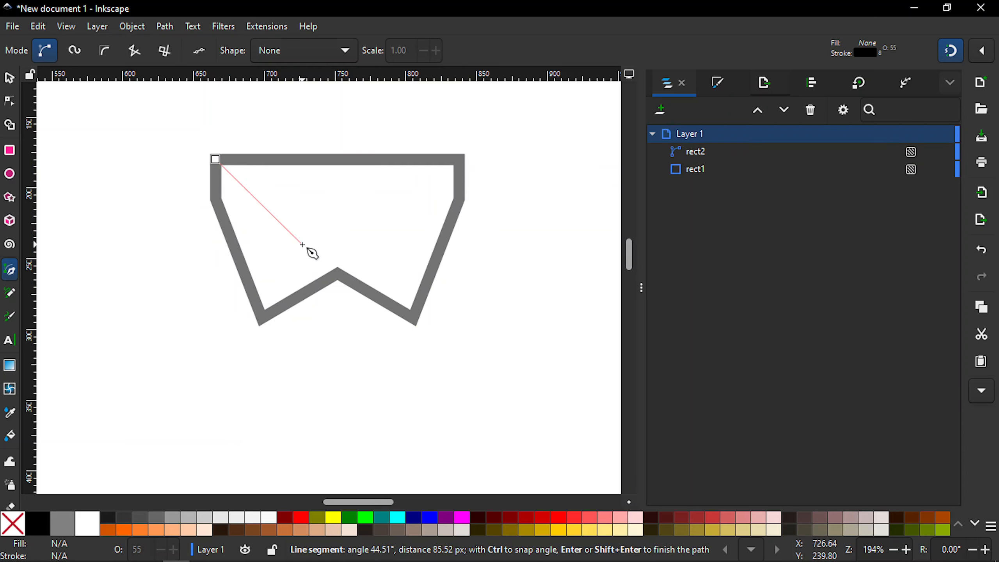
left_click(339, 275)
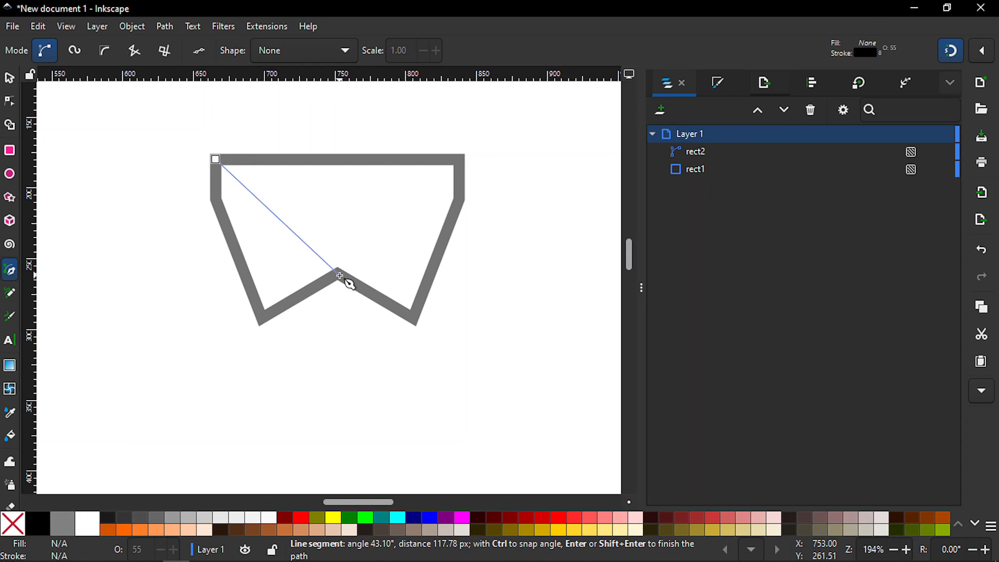
key("Return")
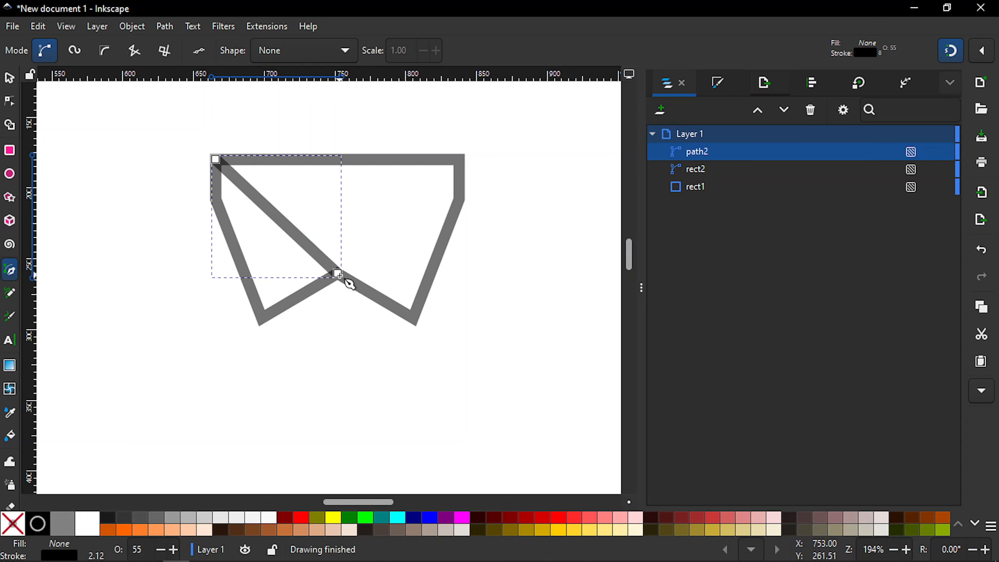
Draw a matching straight line from the shape's upper-right corner node to the notch peak, then deselect it
left_click(469, 169)
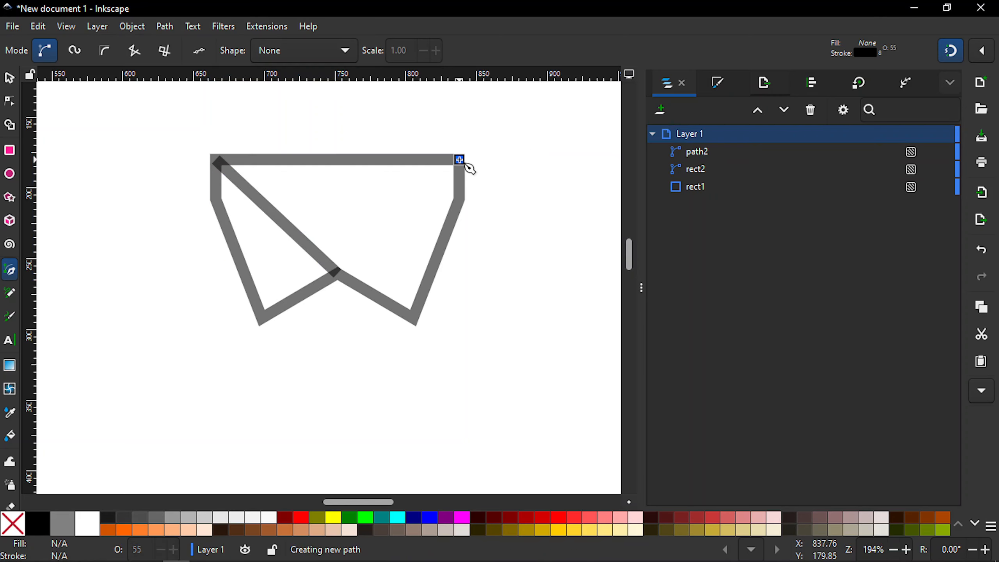
left_click(341, 273)
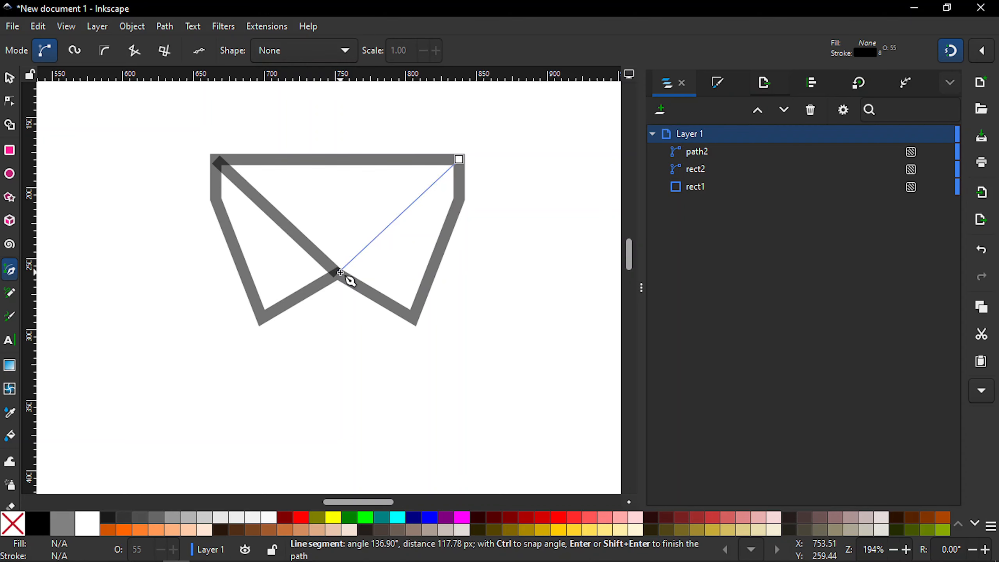
key("Return")
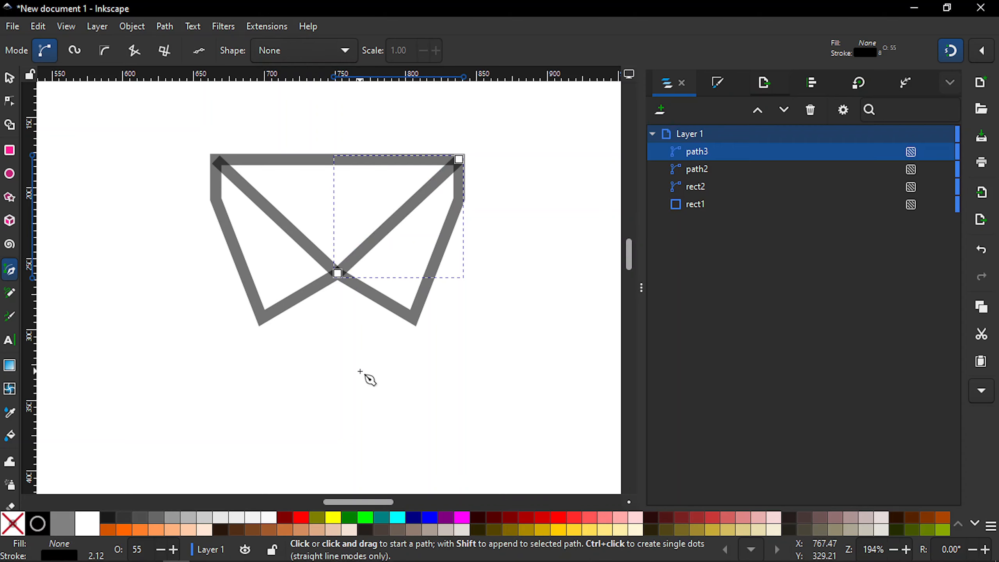
key("s")
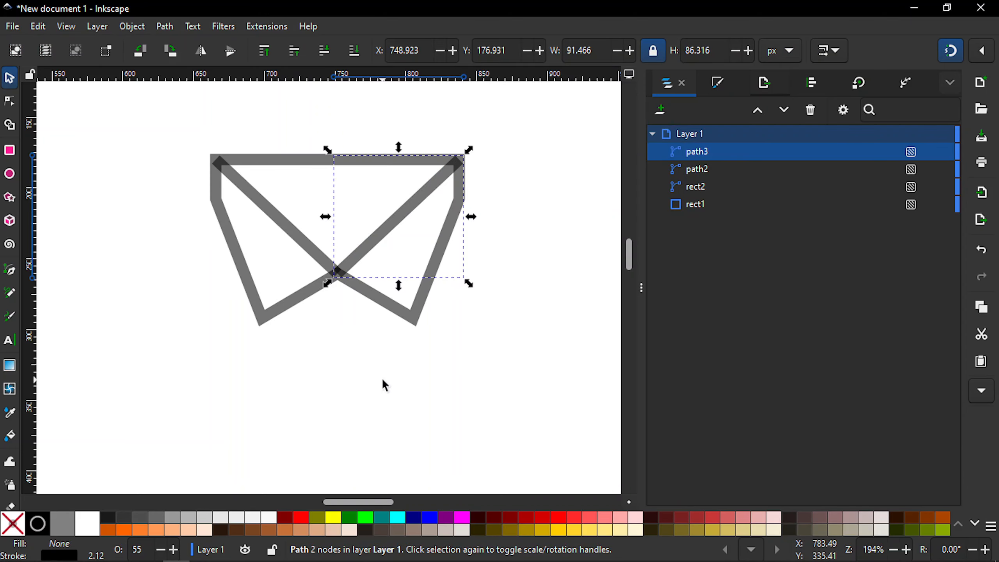
key("Escape")
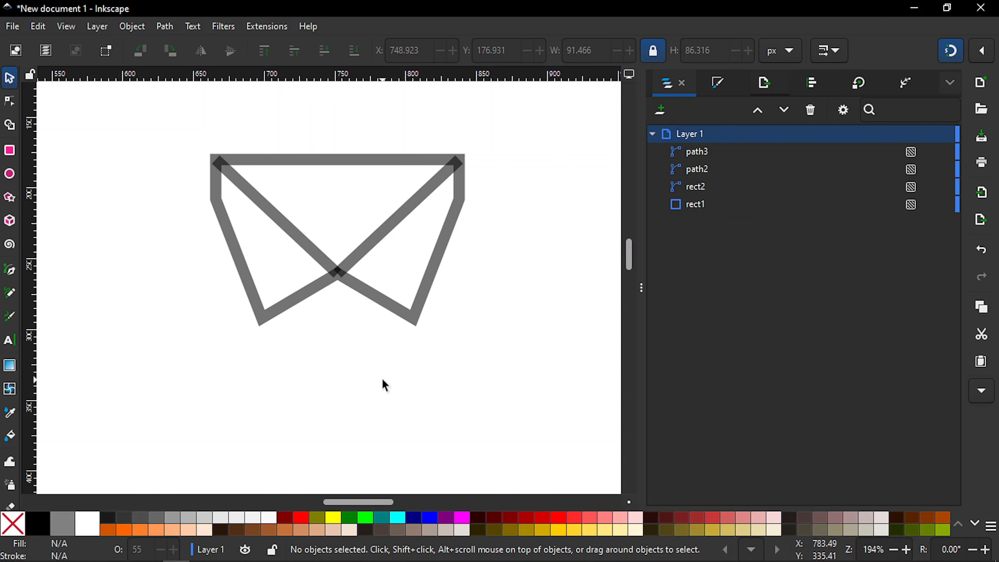
Draw a horizontal line across the shape between the nodes a quarter of the way down its left and right sides
key("b")
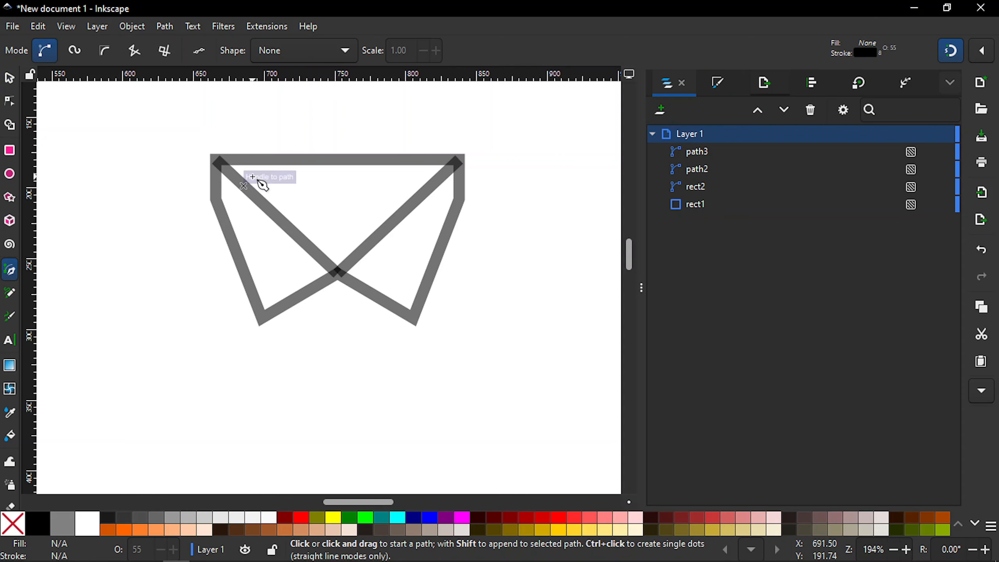
left_click(215, 199)
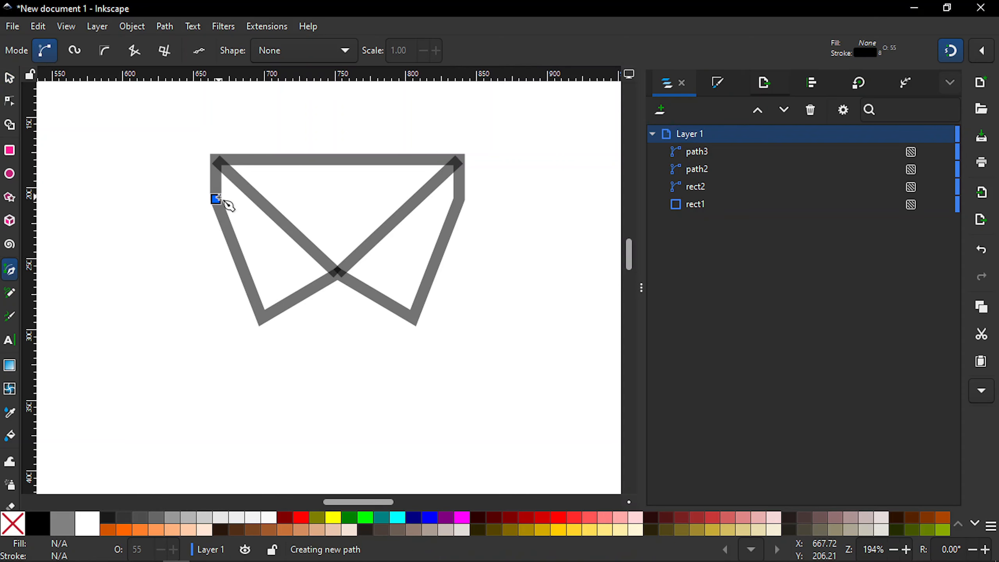
left_click(456, 204)
key("Return")
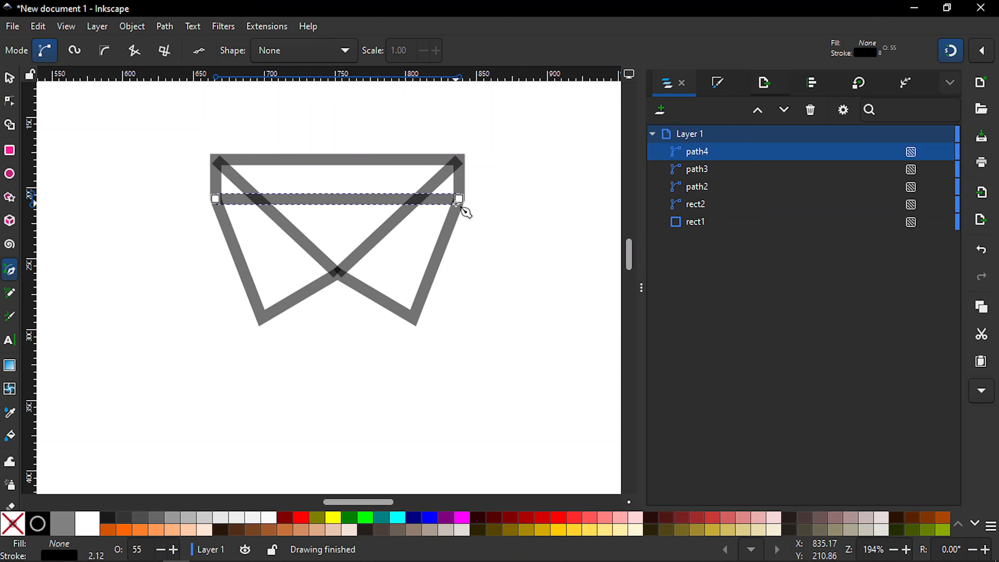
key("s")
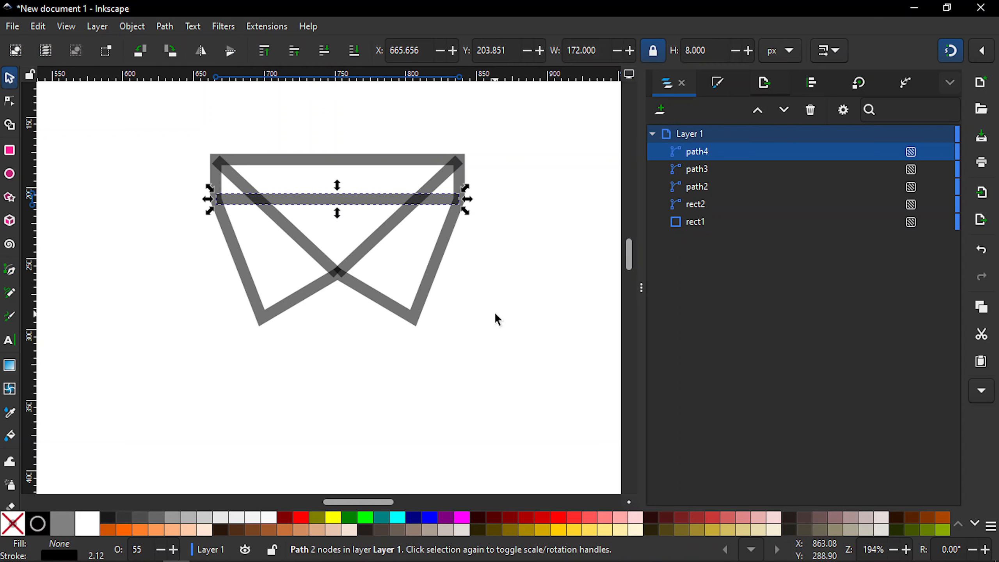
Scale the notched shape's two bottom corner nodes horizontally toward each other to about 80% of their spacing
key("Escape")
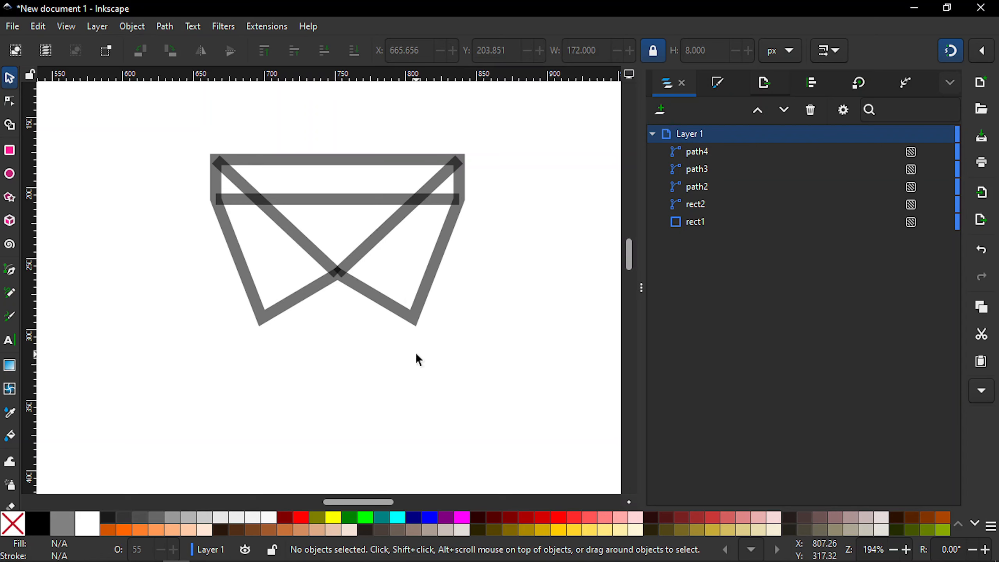
left_click(415, 319)
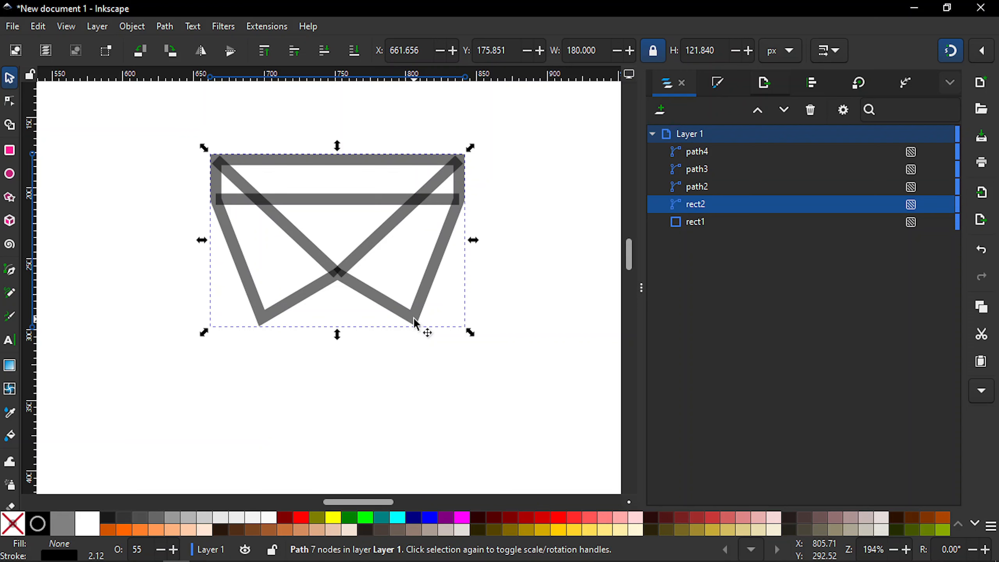
key("n")
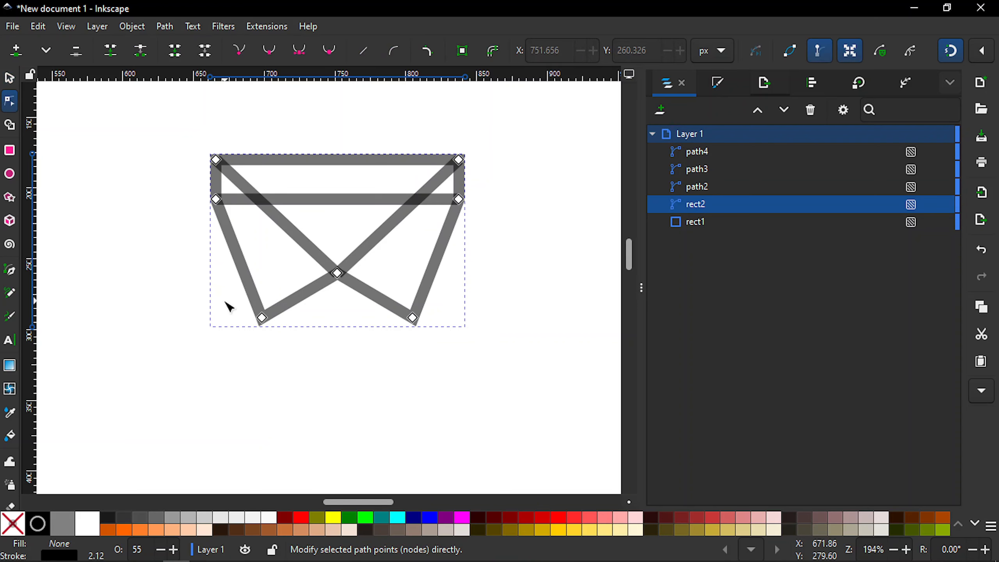
left_click_drag(228, 306, 456, 341)
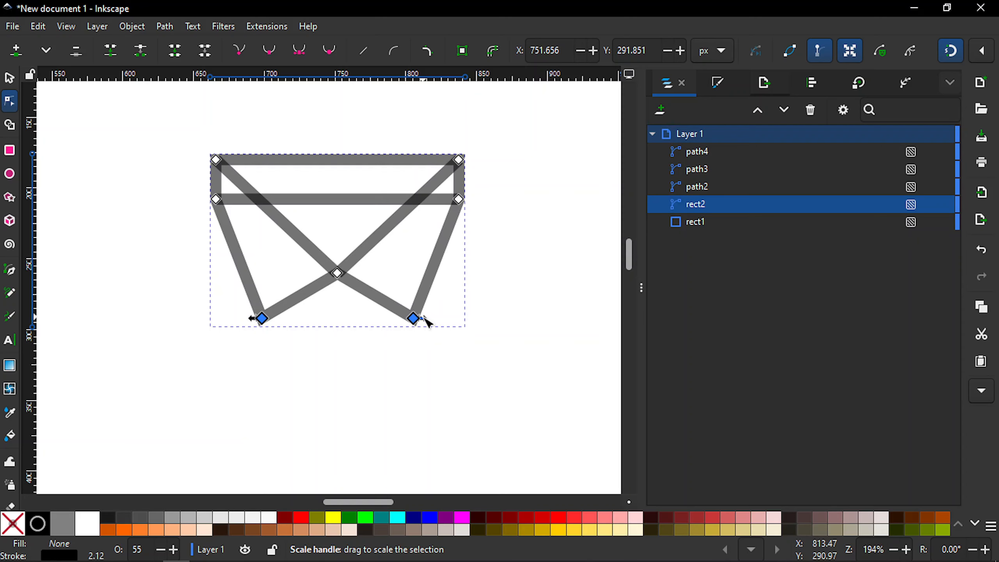
left_click_drag(424, 319, 418, 322)
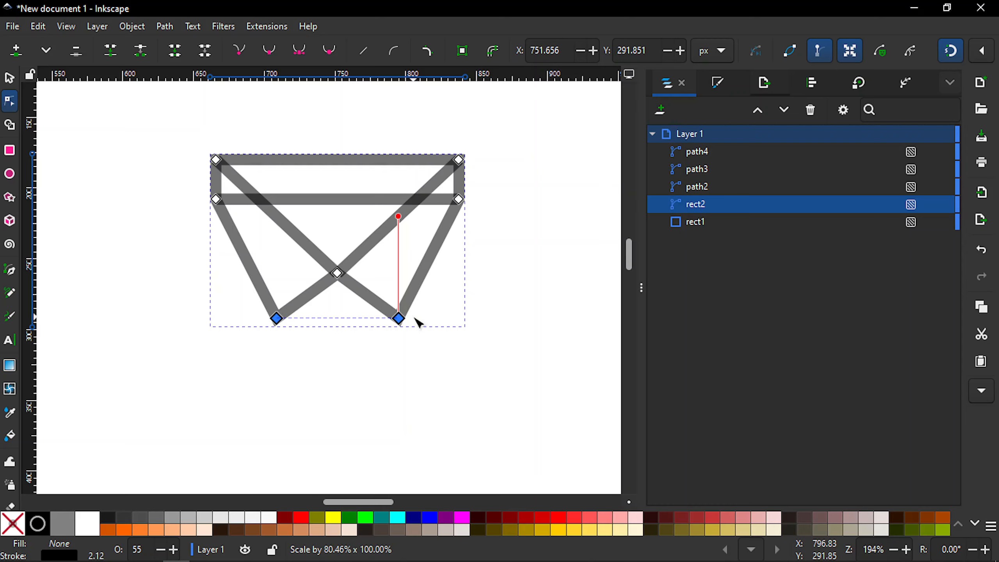
left_click_drag(419, 322, 418, 322)
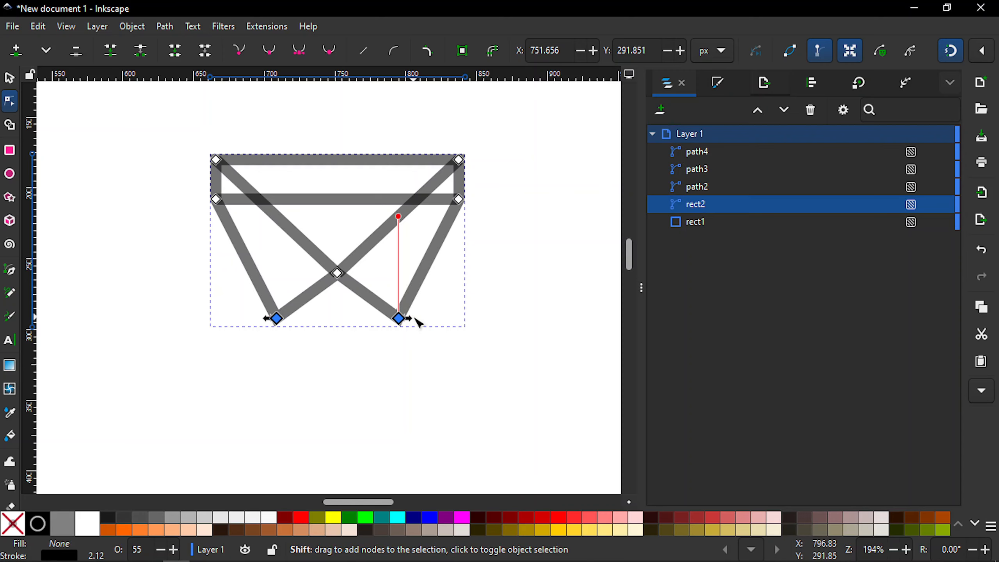
key("s")
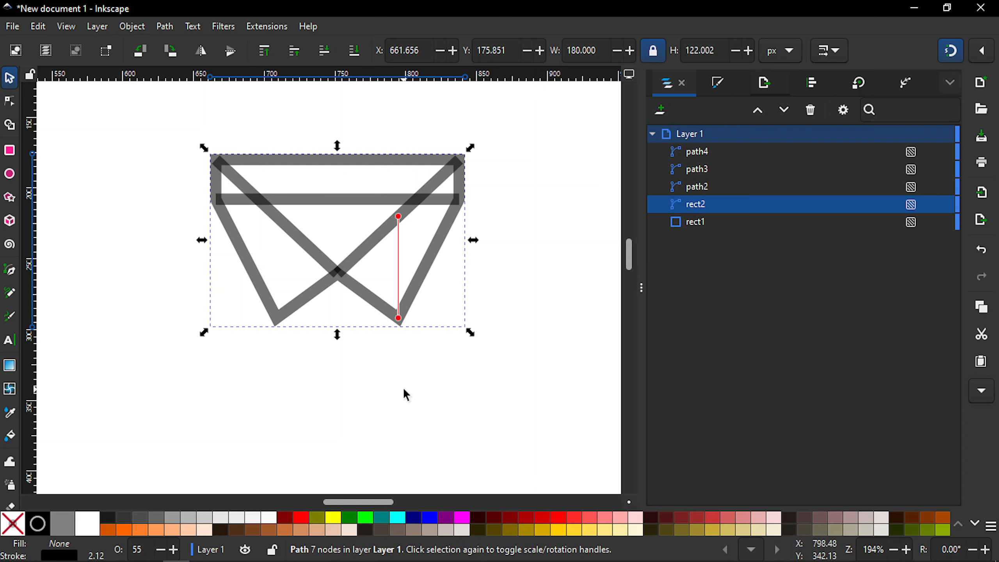
left_click(406, 395)
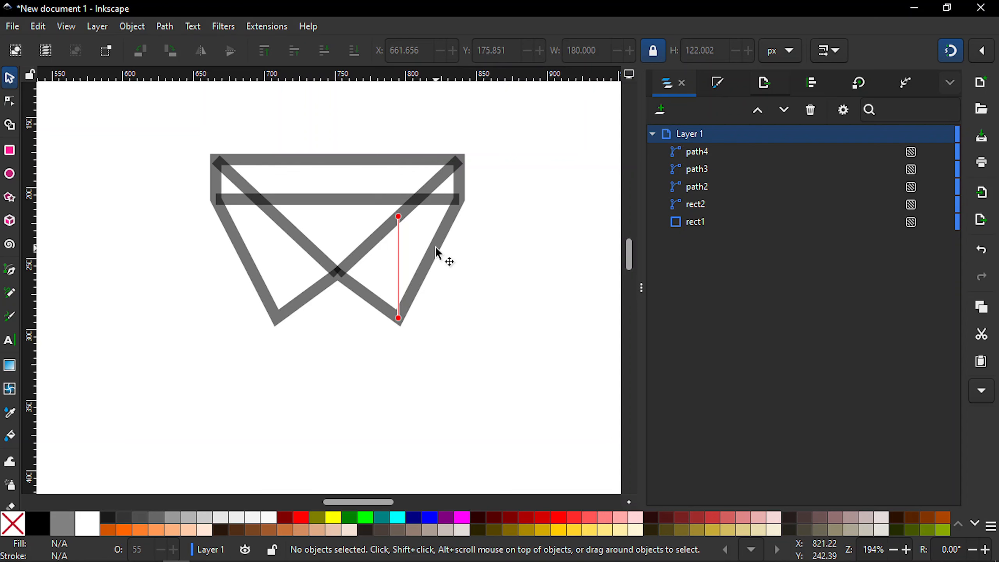
left_click(370, 195)
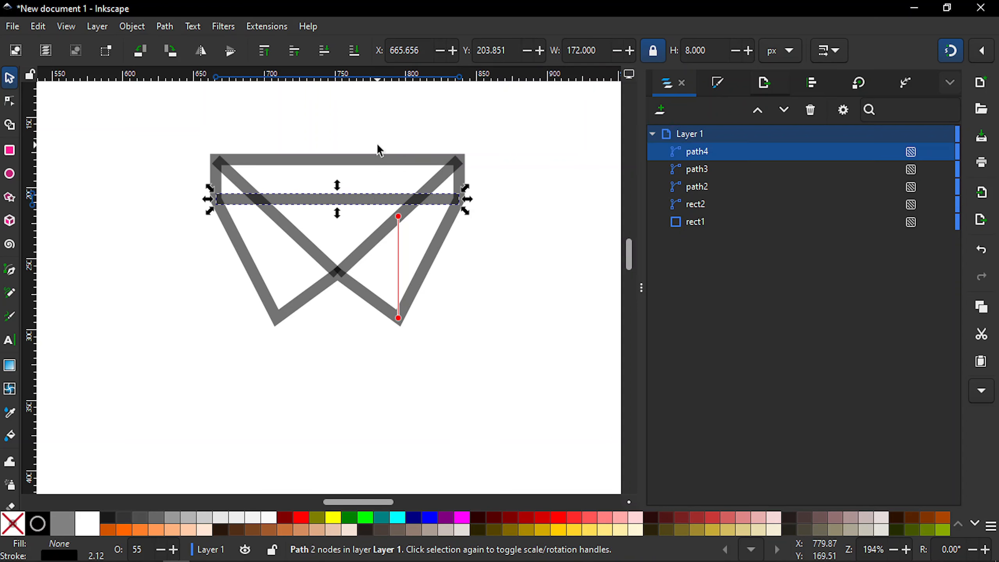
left_click(430, 274)
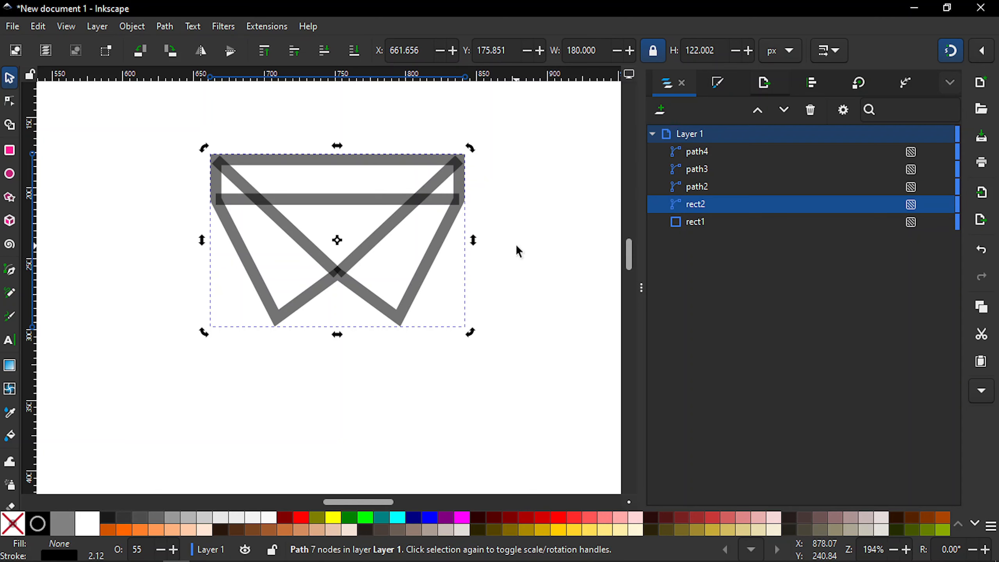
left_click(506, 356)
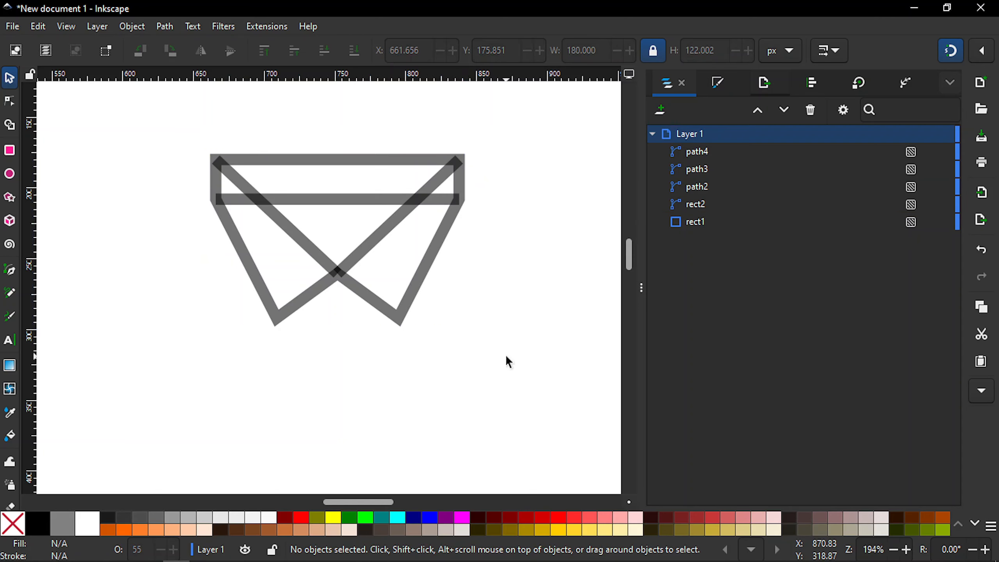
Group the notched shape with its two diagonal lines and the horizontal line
key("minus")
key("minus")
key("minus")
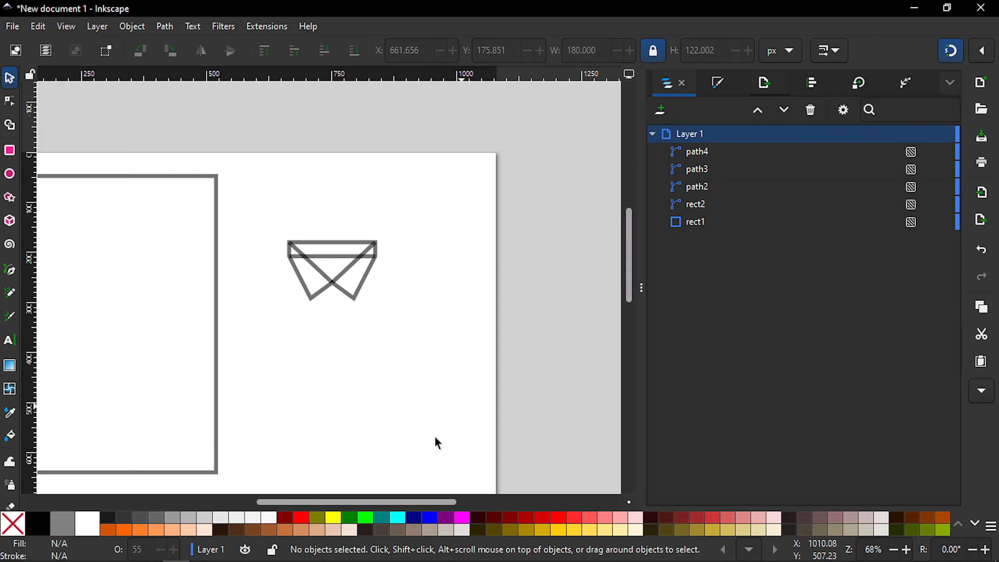
left_click_drag(407, 503, 362, 503)
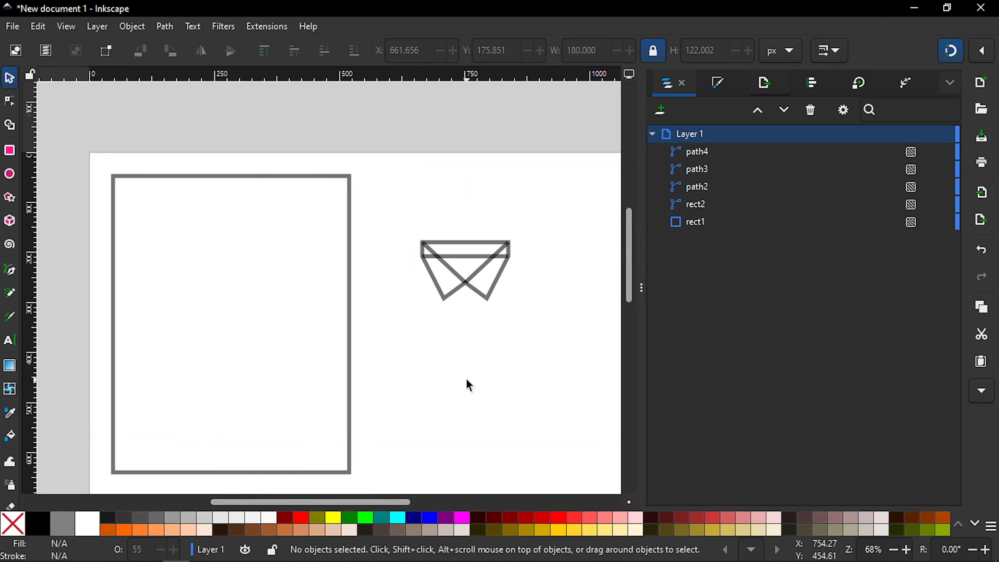
left_click_drag(398, 193, 543, 336)
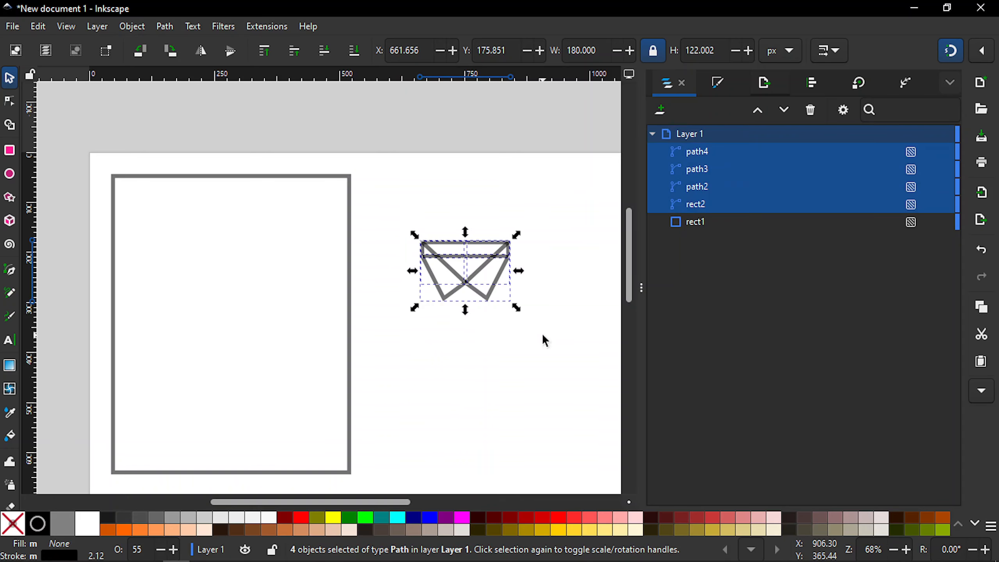
right_click(482, 275)
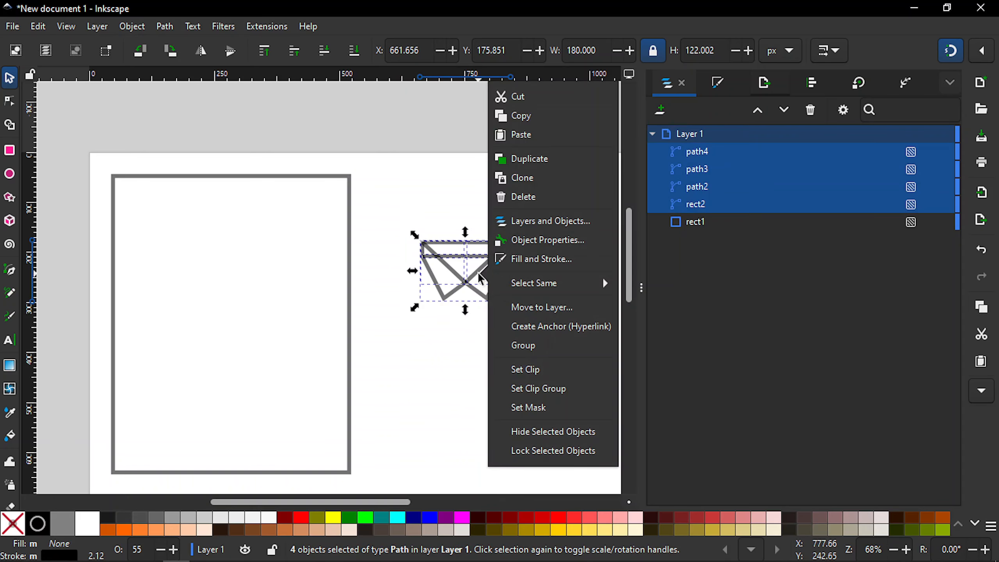
left_click(532, 347)
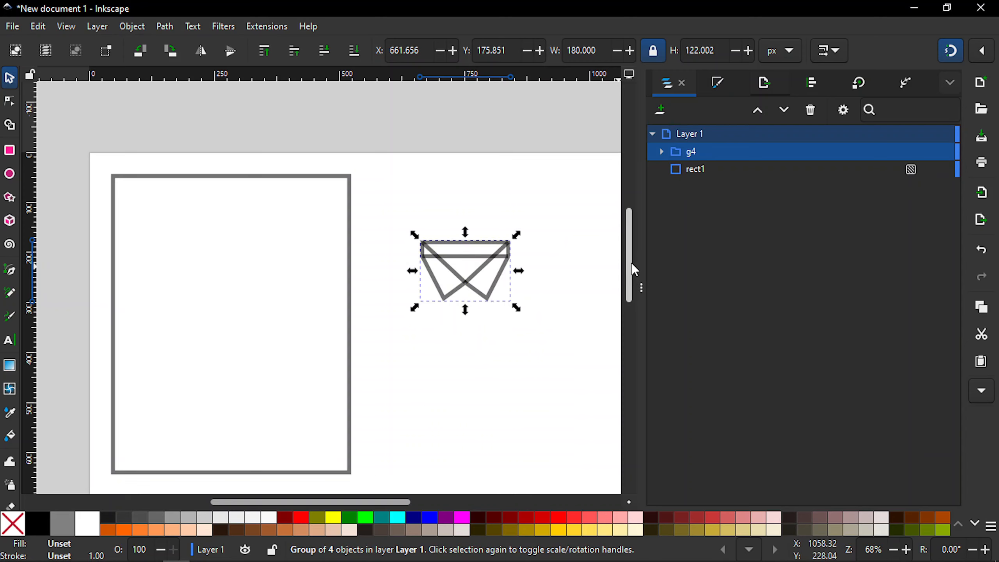
Move the notched group to about X 825, Y 95 px and the large rectangle to about X 246, Y 217 px
left_click_drag(508, 260, 589, 215)
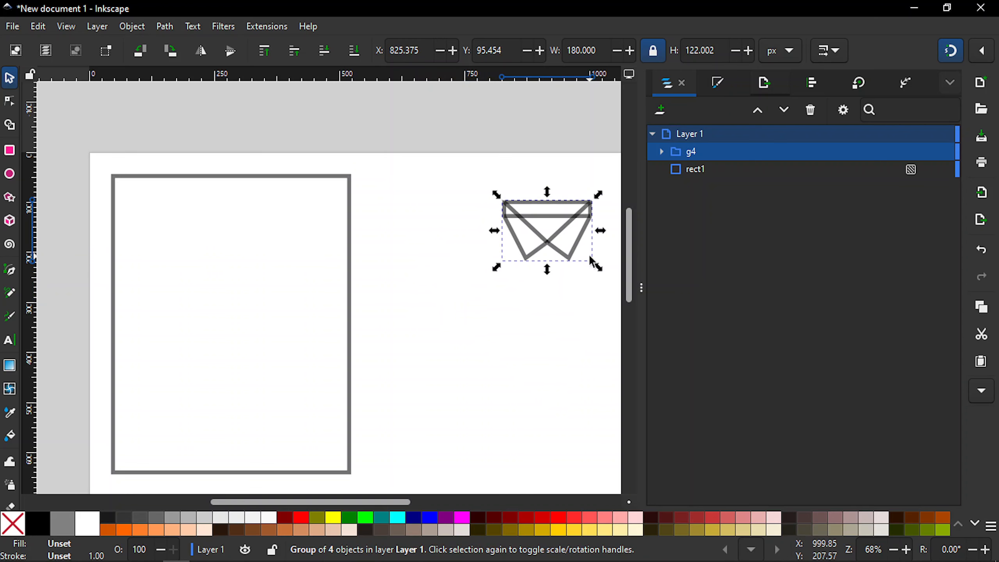
key("minus")
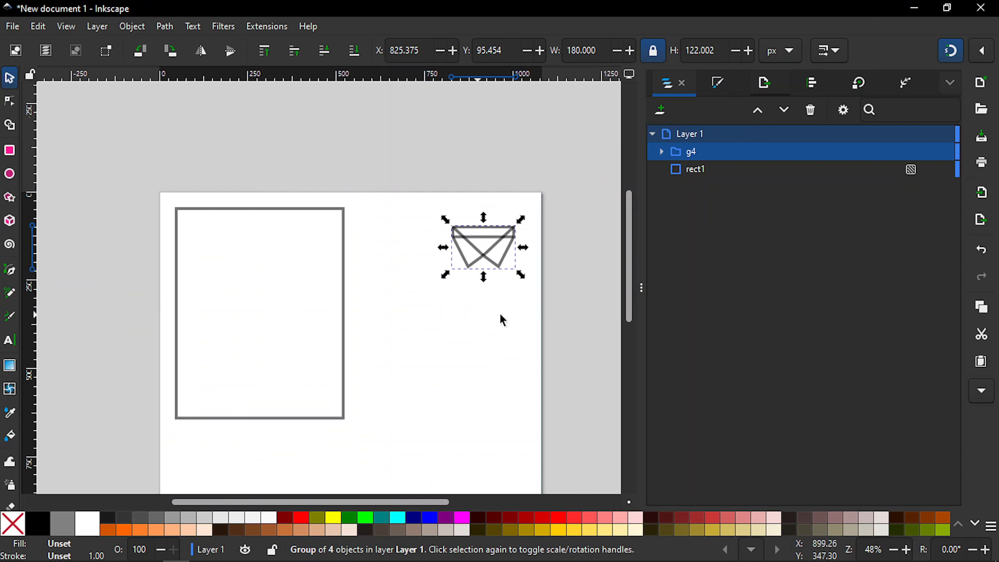
left_click_drag(630, 248, 630, 271)
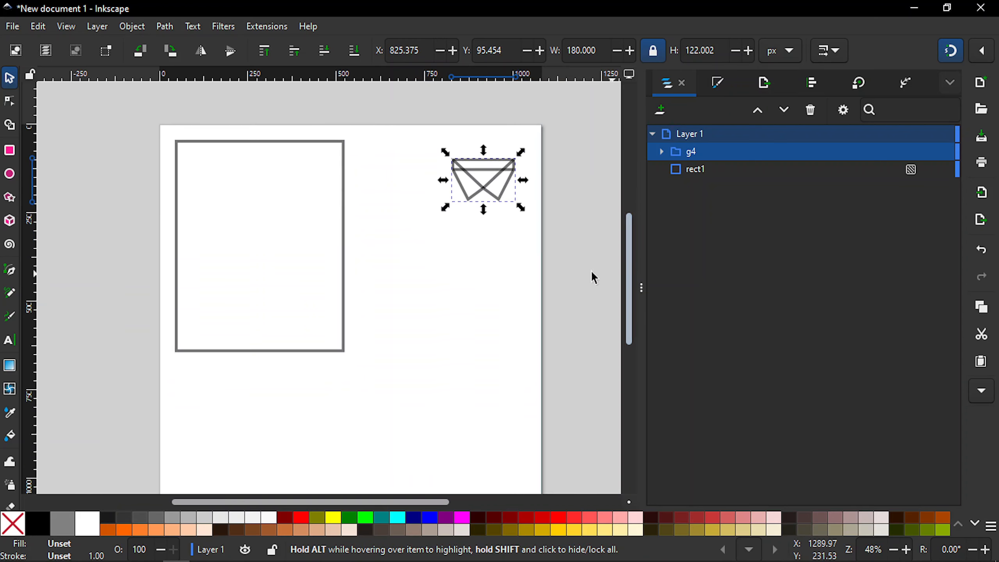
left_click_drag(344, 268, 416, 321)
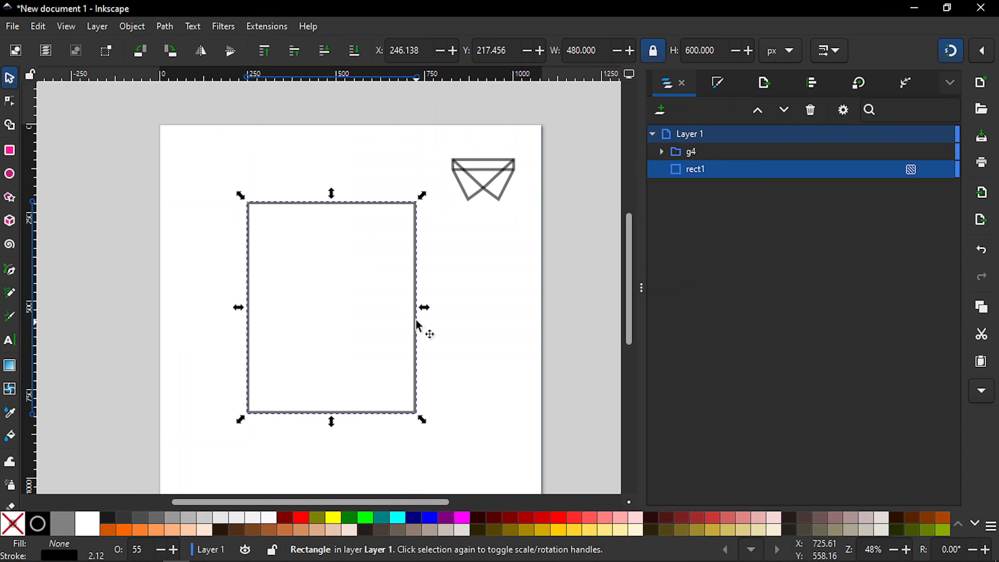
Center the notched group horizontally on the large rectangle, aligning relative to the last selected object
left_click(489, 192)
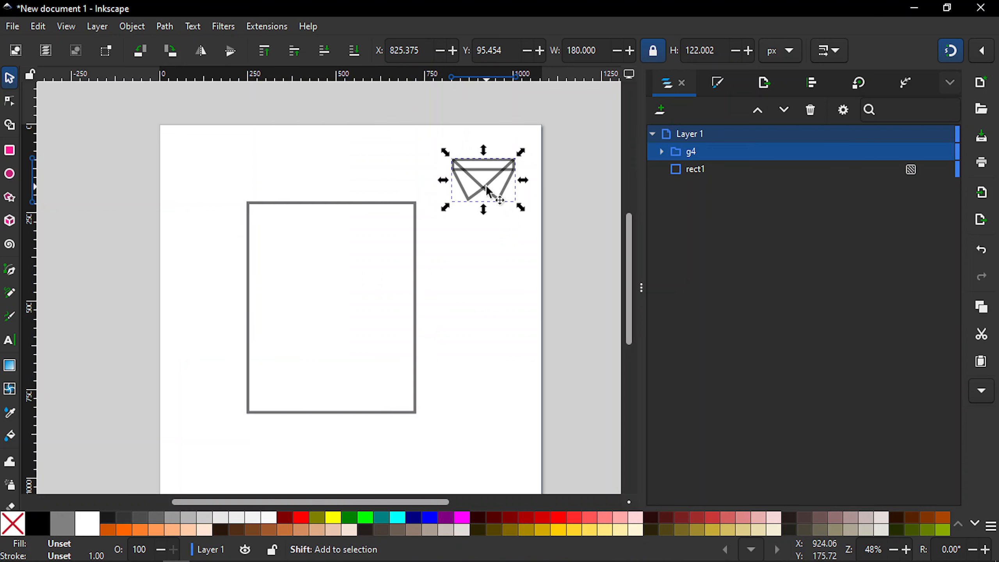
left_click(416, 270, "shift")
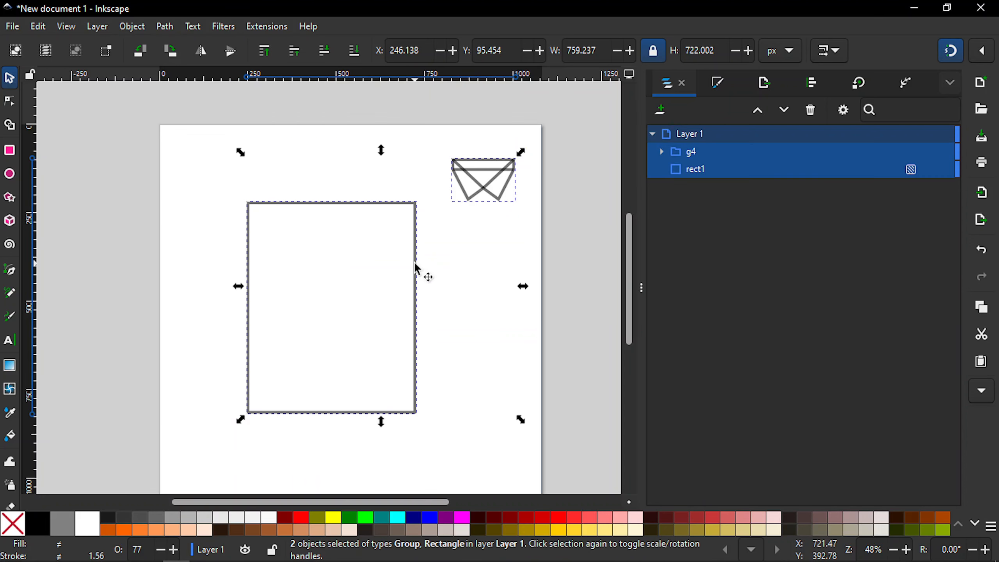
left_click(816, 81)
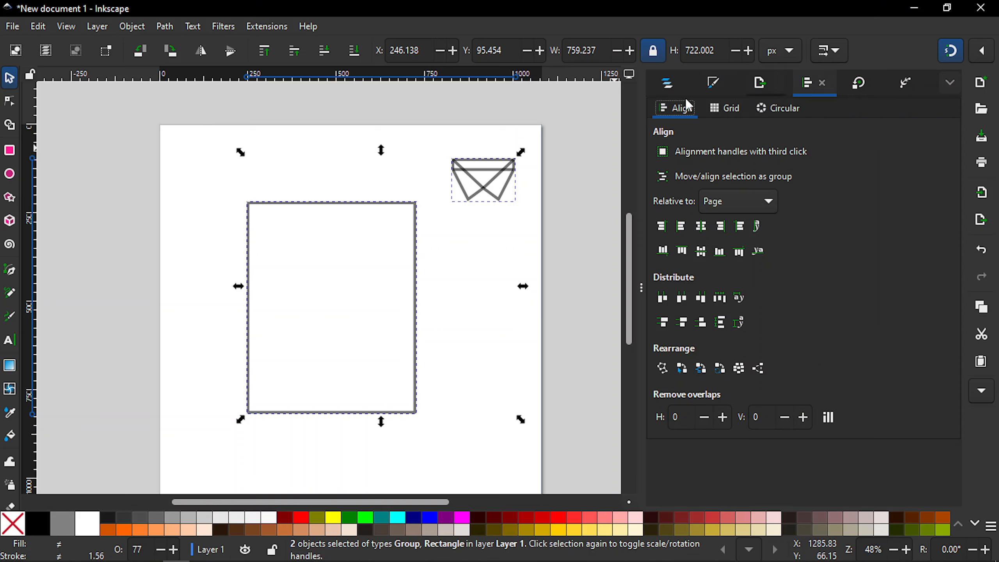
left_click(134, 26)
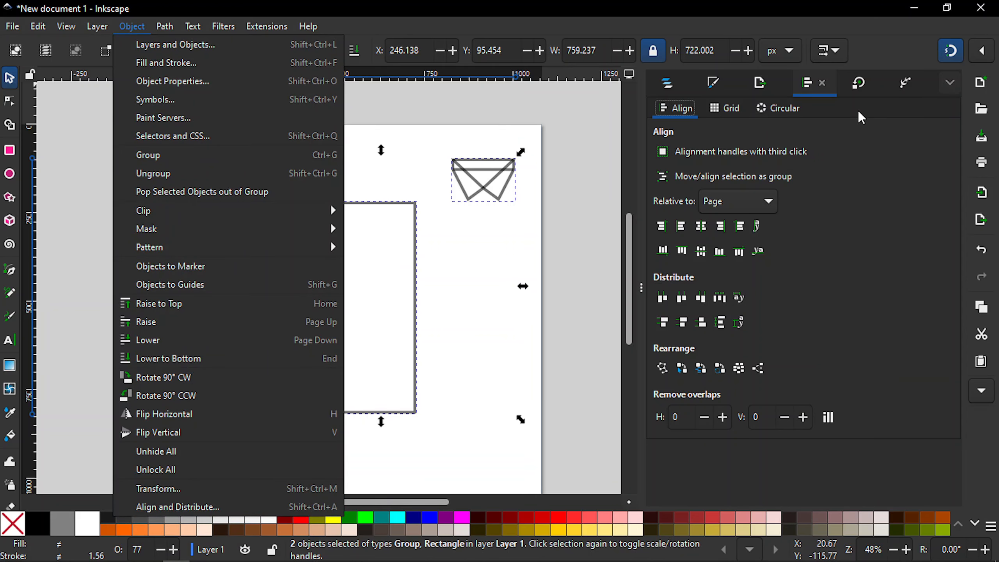
key("Escape")
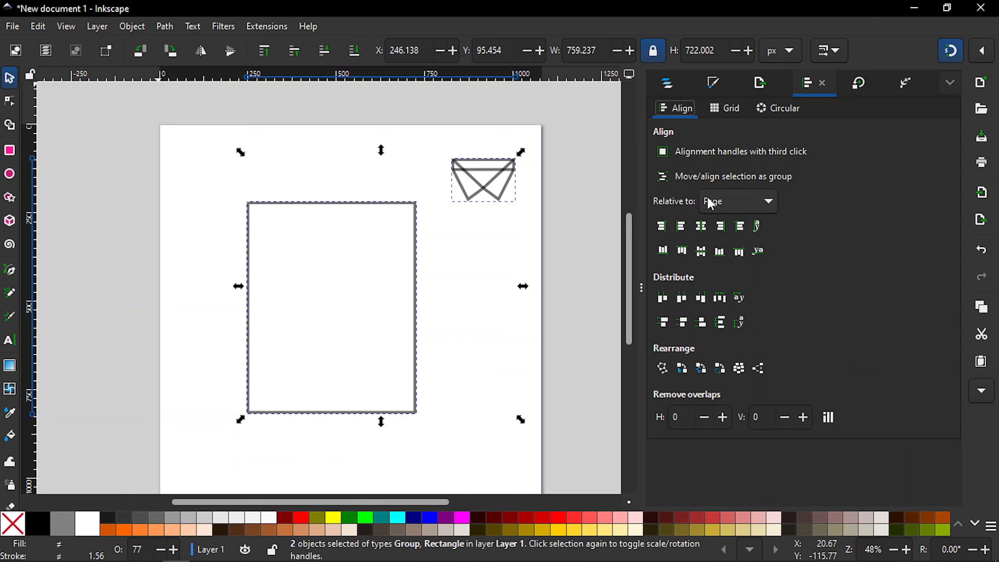
left_click(719, 204)
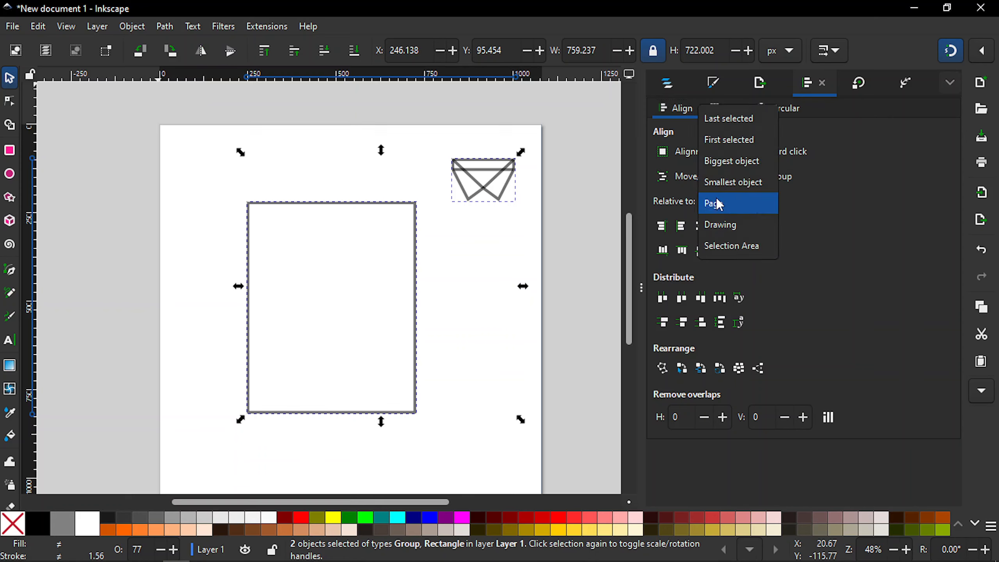
left_click(722, 125)
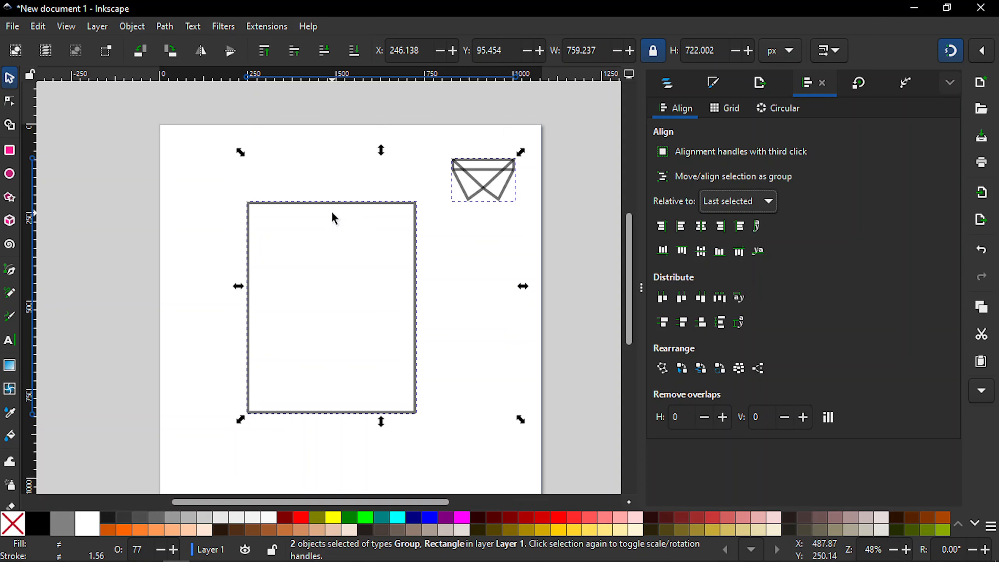
left_click(702, 227)
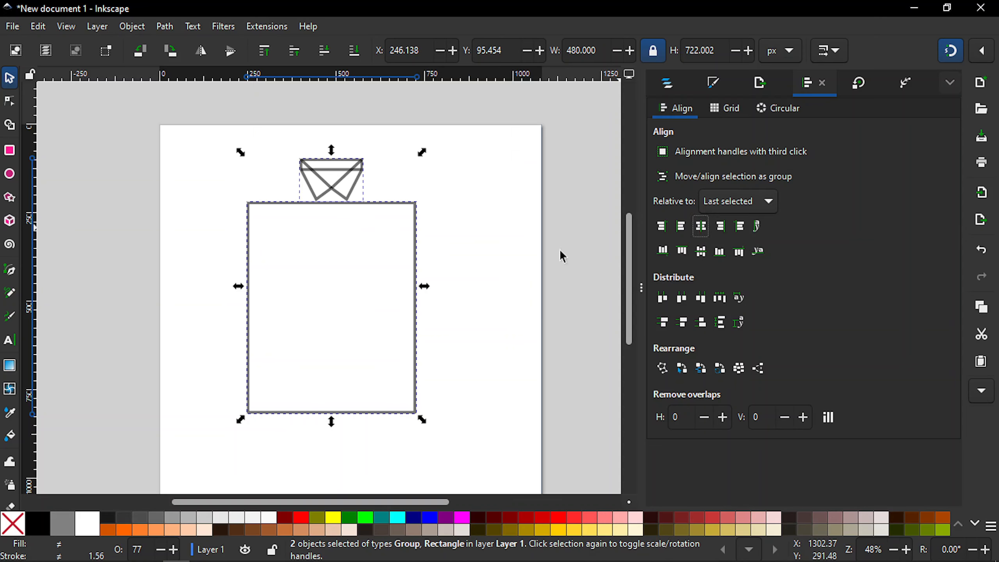
left_click(505, 249)
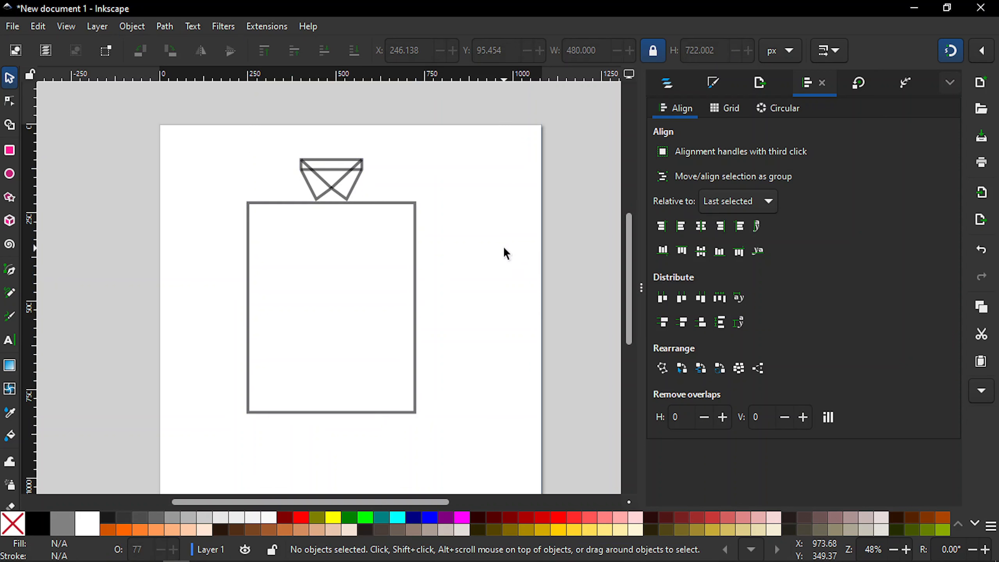
Move the notched group straight down to about Y 189 px so its horizontal line overlaps the rectangle's top edge, and deselect it
key("plus")
key("plus")
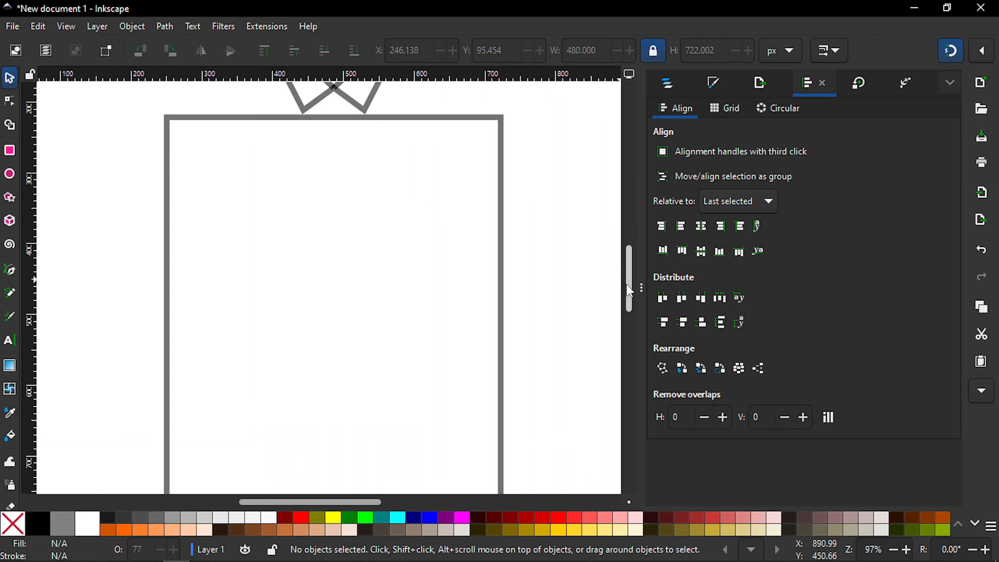
left_click_drag(627, 283, 631, 269)
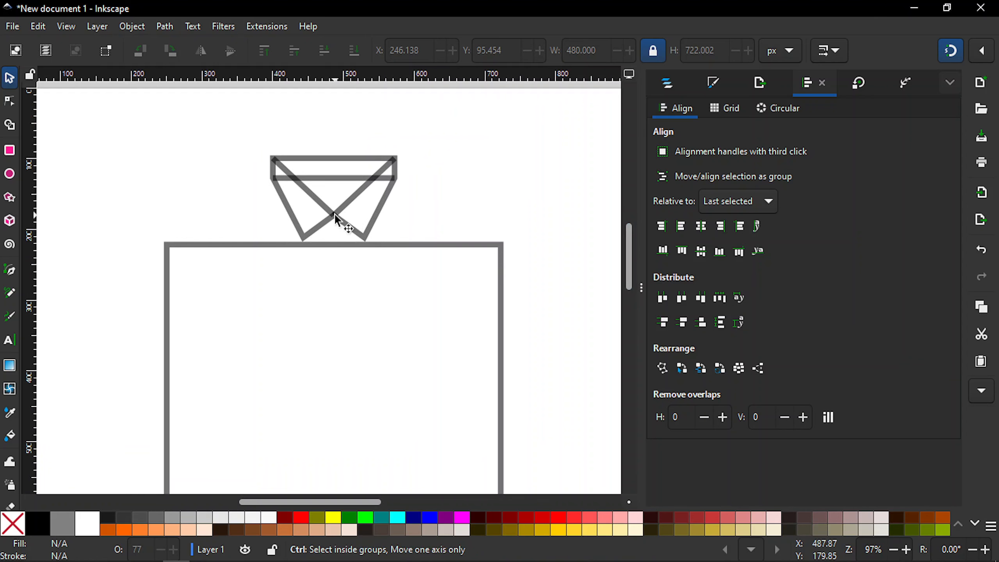
left_click_drag(334, 213, 335, 286)
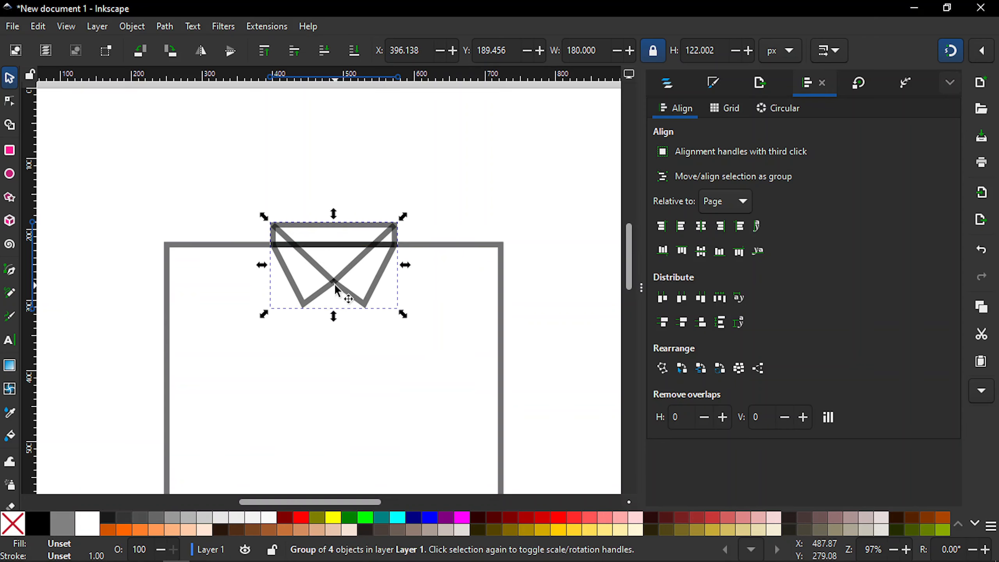
left_click(470, 190)
key("plus")
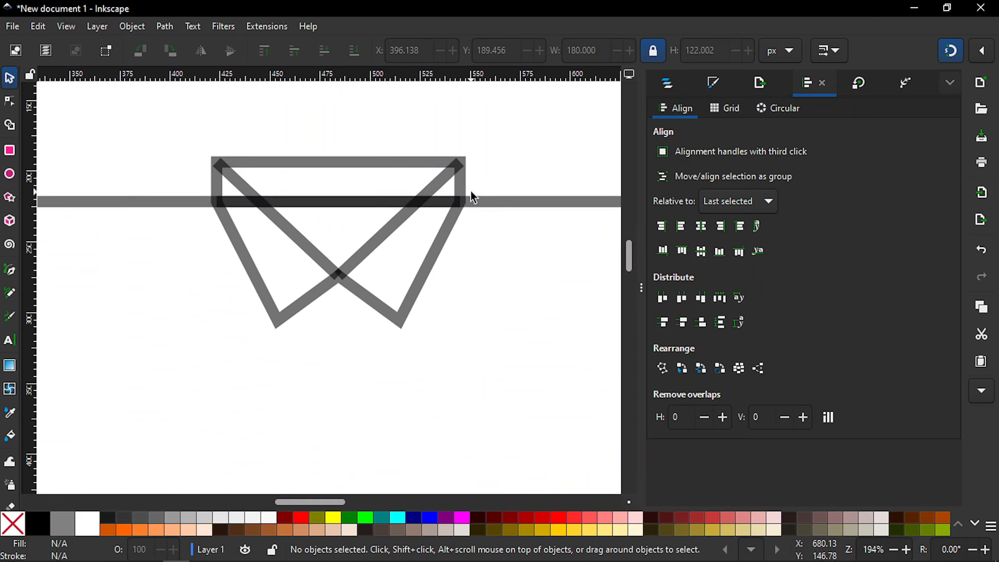
key("plus")
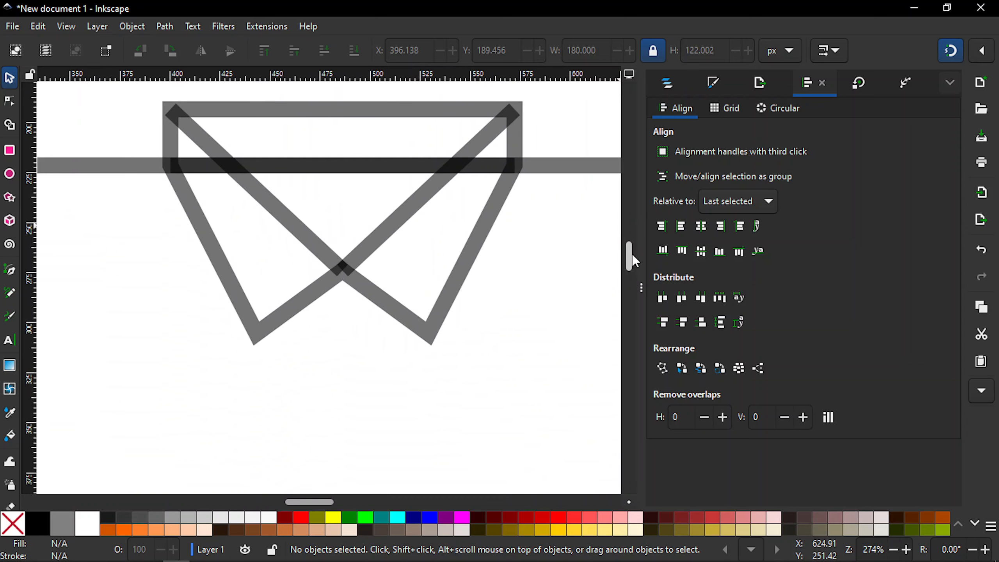
left_click_drag(632, 254, 632, 251)
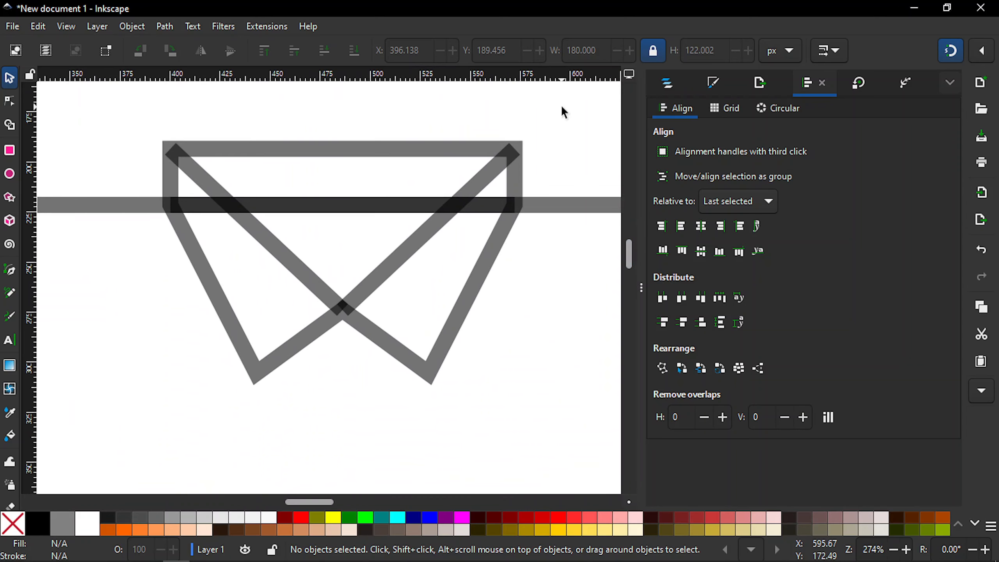
Examine closely how the collar group's horizontal line overlaps the rectangle's top edge, and check the collar's placement on the whole rectangle
key("plus")
key("plus")
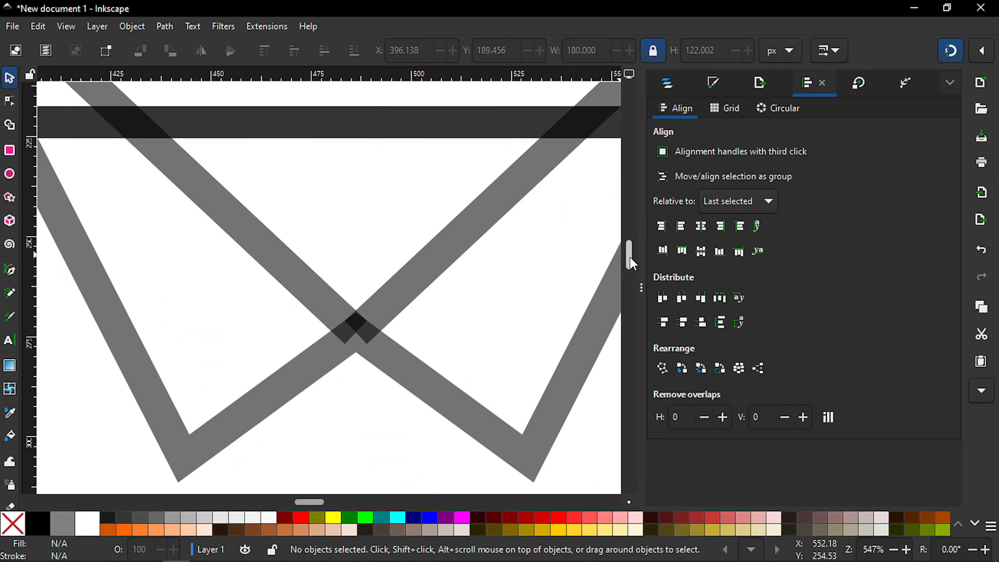
left_click_drag(630, 256, 633, 251)
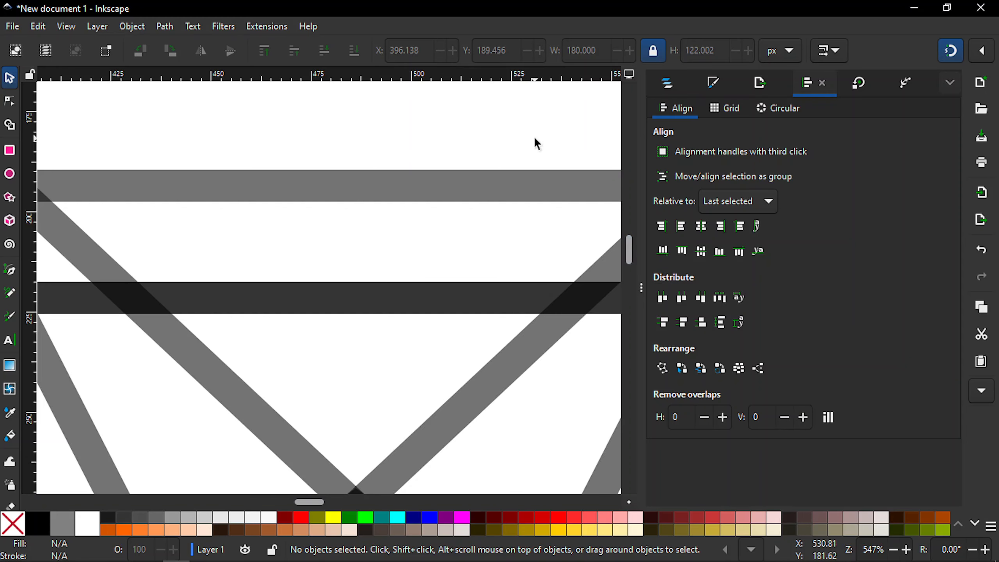
key("plus")
key("plus")
key("plus")
key("plus")
key("plus")
key("plus")
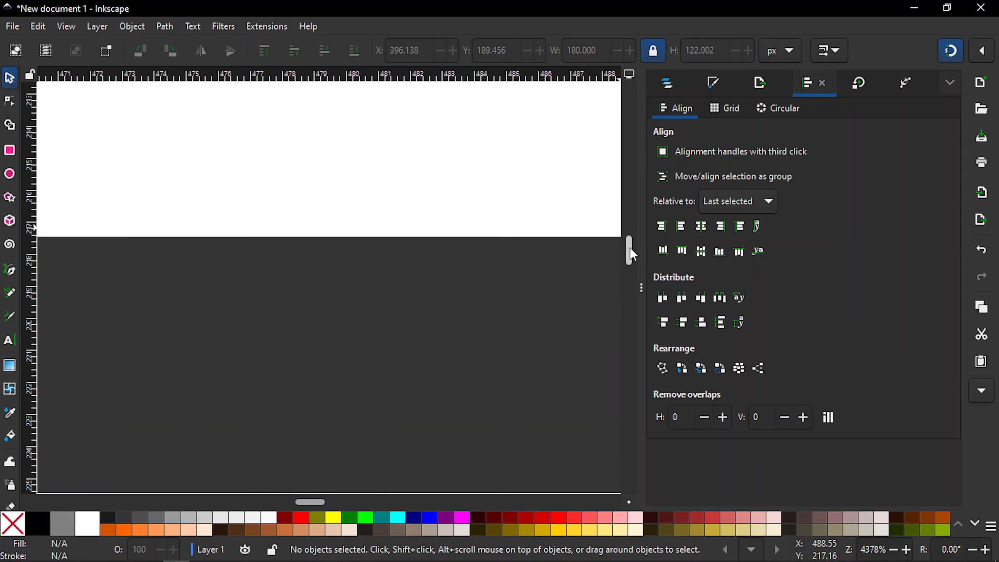
scroll(630, 246, "up", 1)
scroll(629, 247, "up", 5)
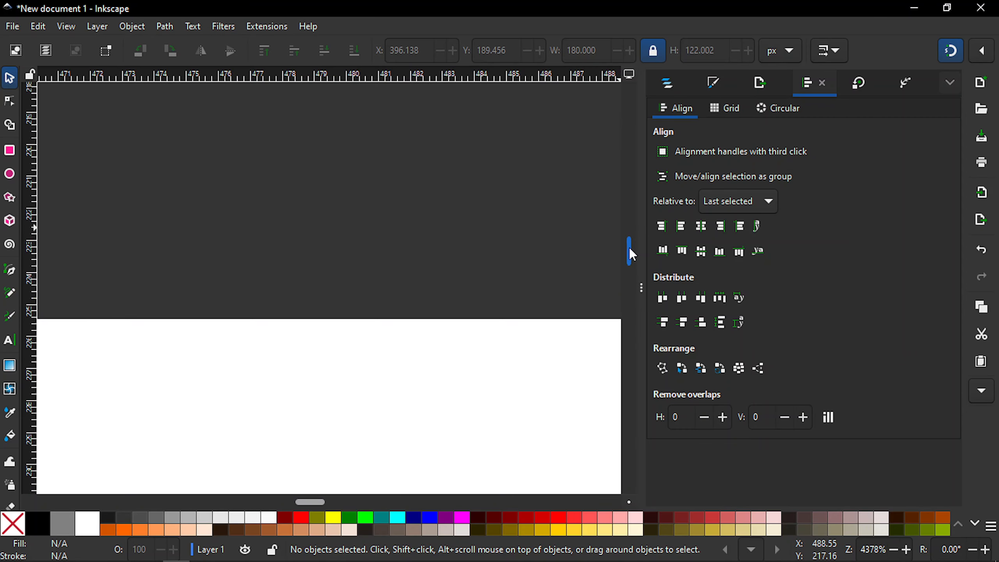
scroll(629, 246, "up", 4)
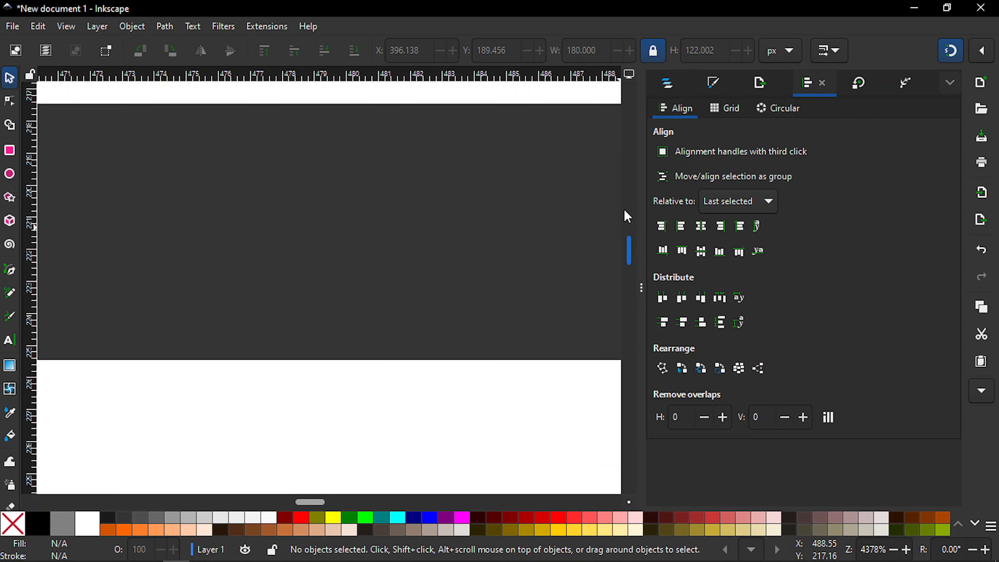
key("minus")
key("minus")
key("minus")
key("minus")
key("minus")
key("minus")
key("minus")
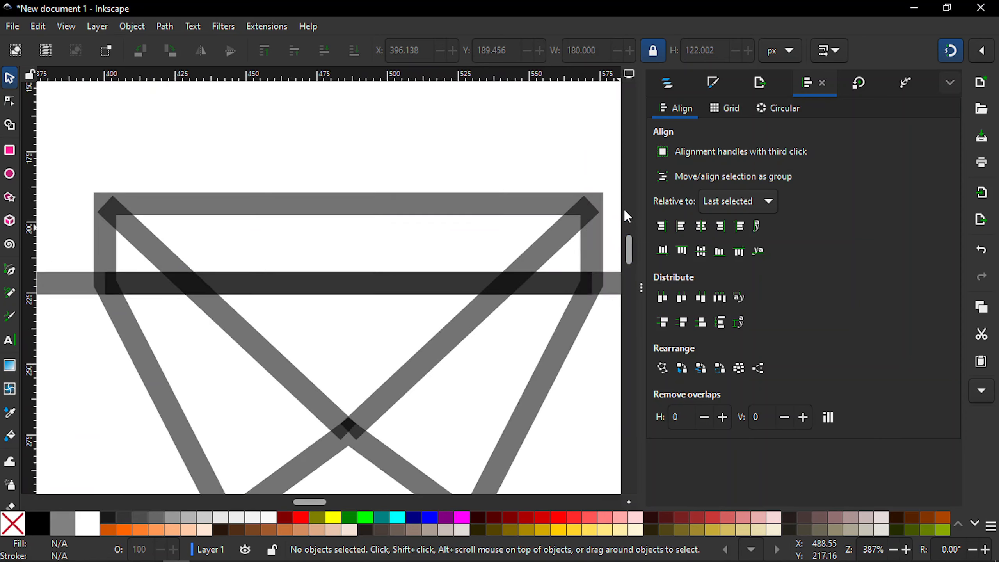
key("minus")
key("minus")
key("minus")
key("minus")
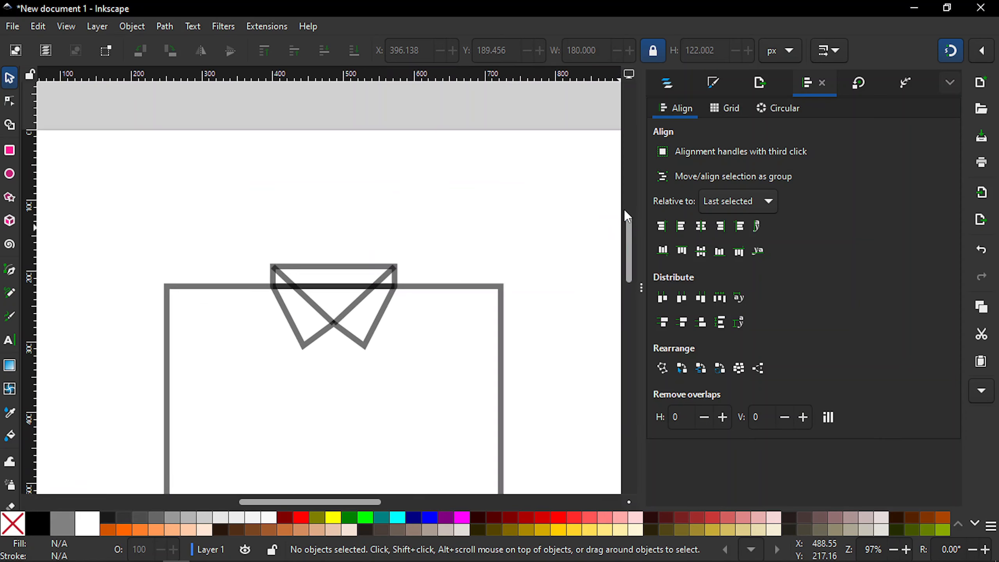
left_click_drag(628, 226, 627, 239)
key("minus")
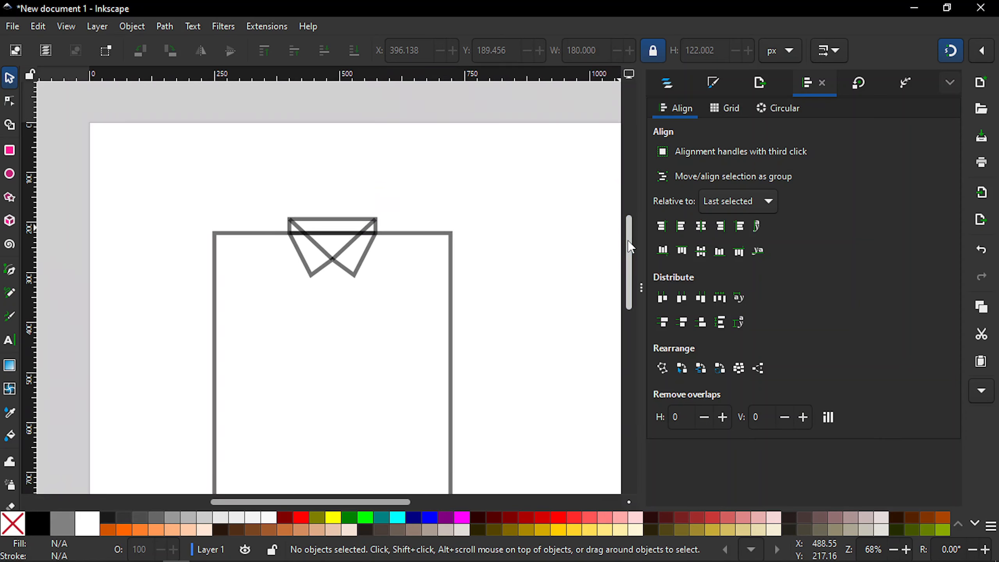
scroll(631, 247, "down", 2)
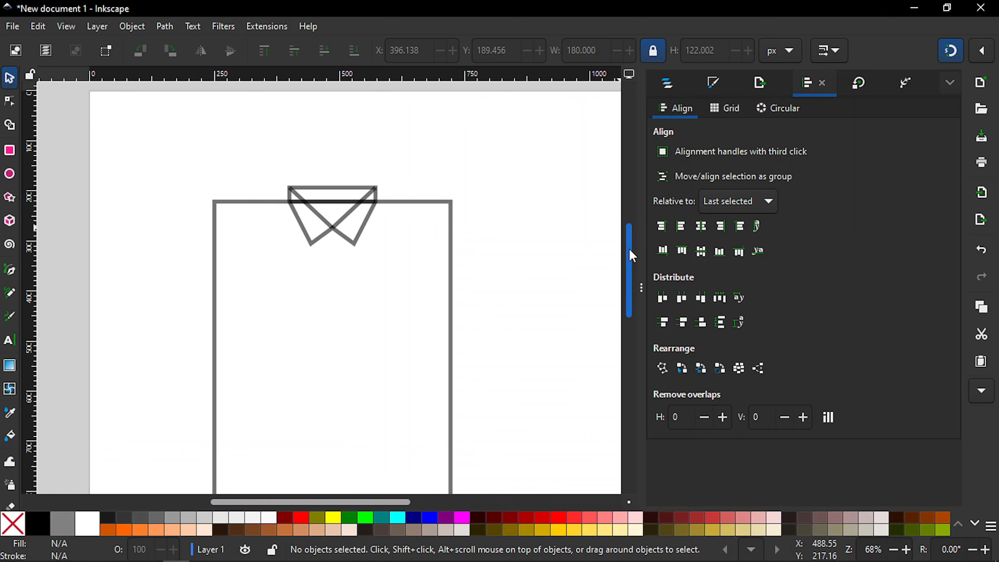
Ungroup the collar figure and delete its horizontal line that overlaps the rectangle's top edge
key("plus")
key("plus")
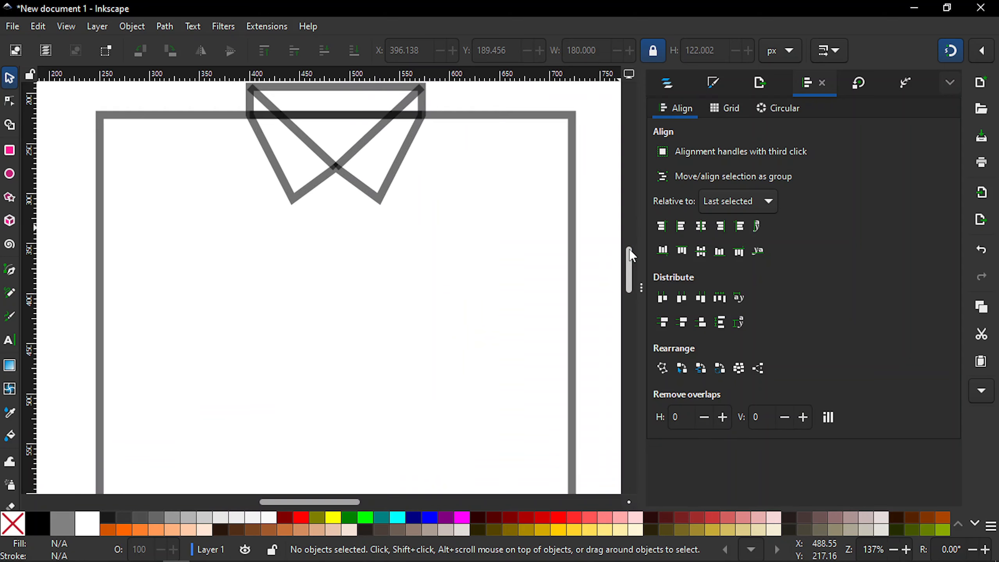
left_click_drag(631, 255, 629, 243)
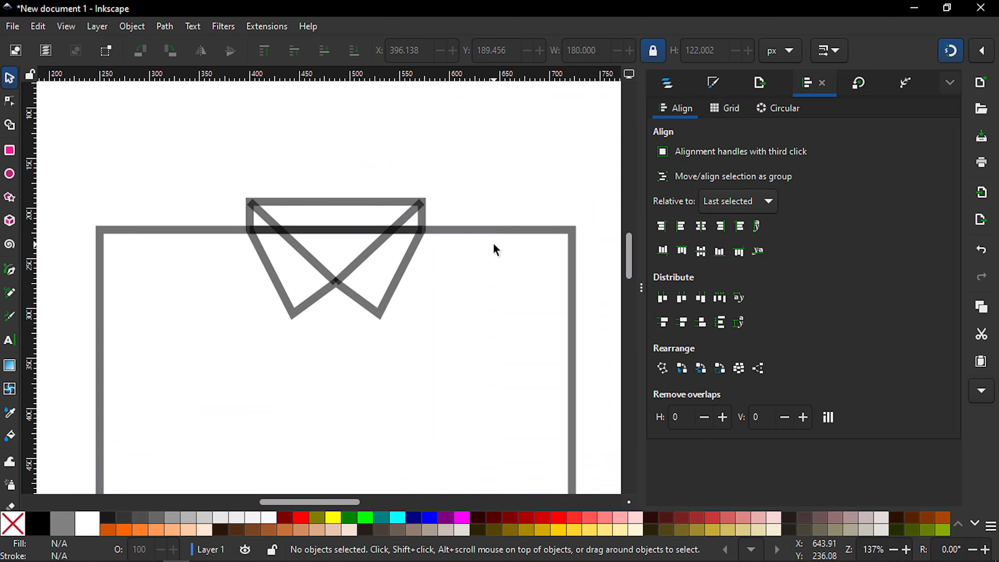
left_click(348, 229)
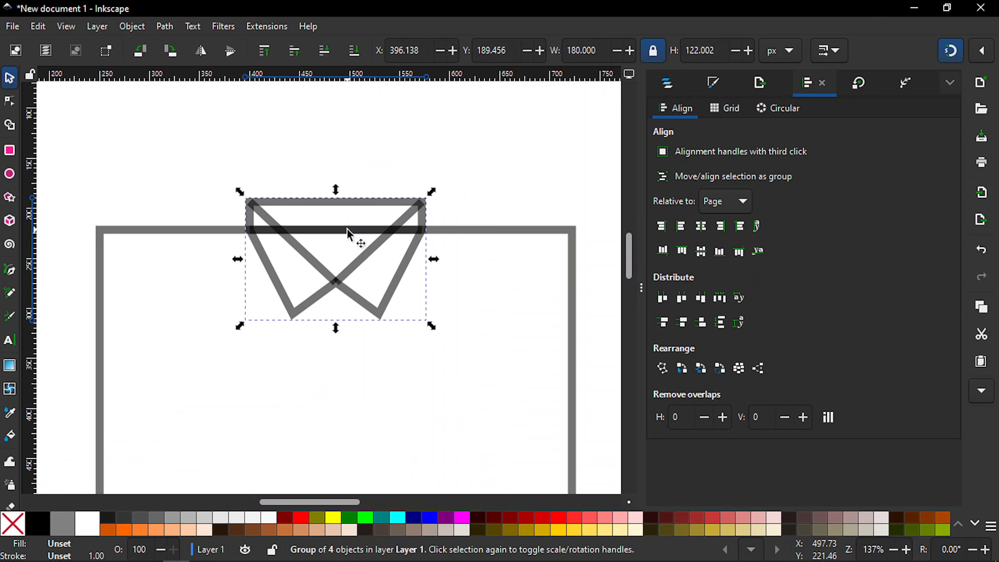
right_click(348, 232)
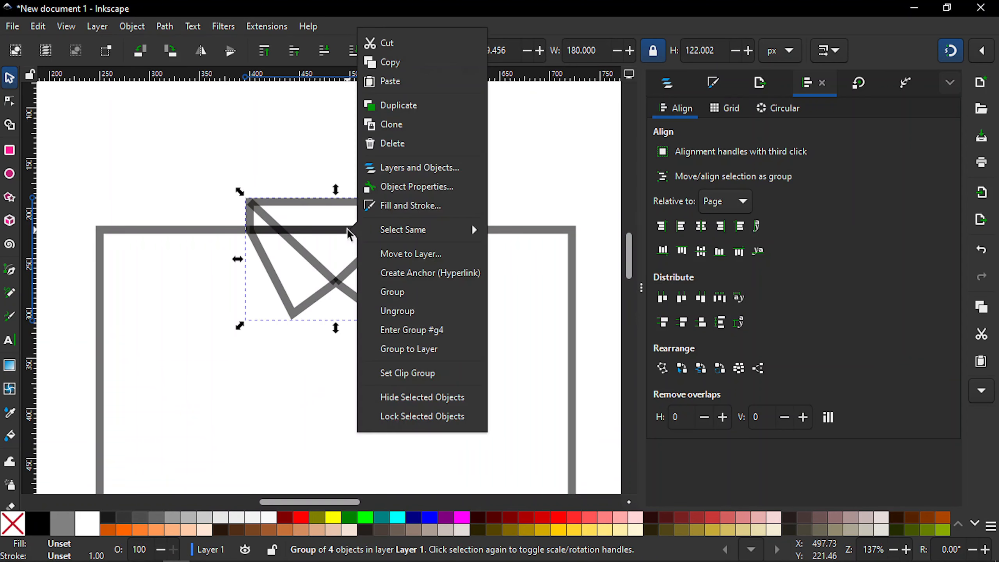
left_click(399, 312)
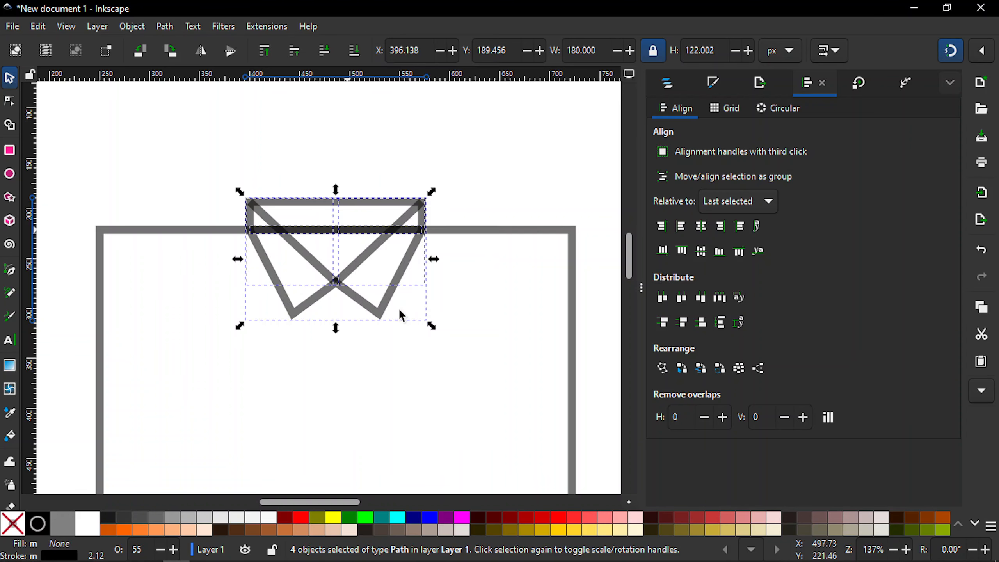
left_click(499, 179)
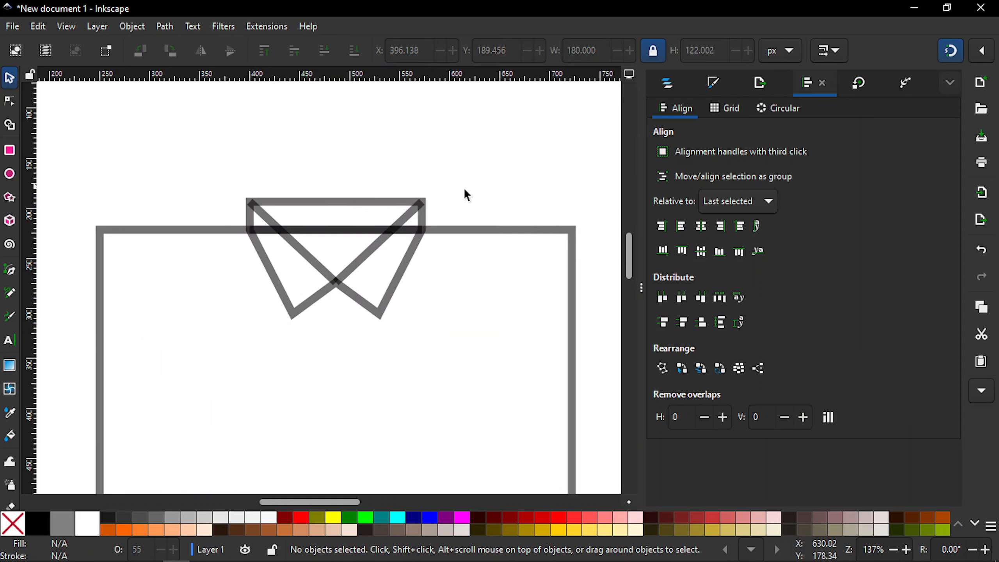
left_click(346, 230)
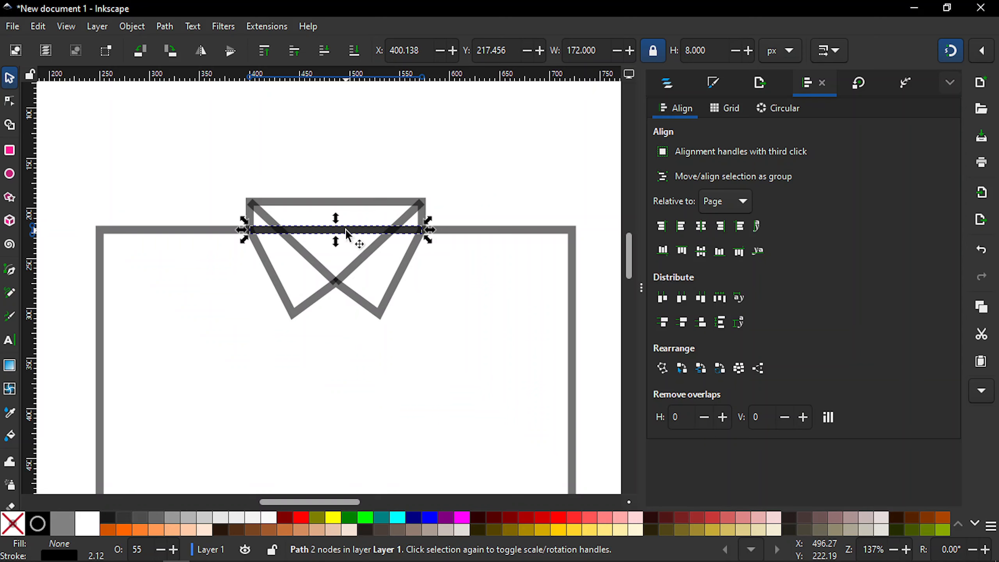
key("Escape")
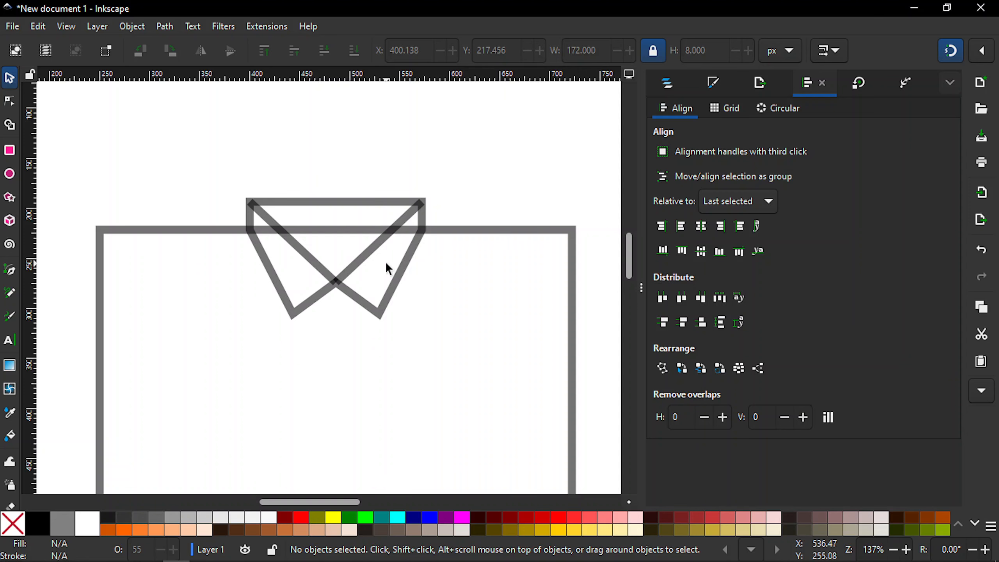
Show the list of layers and objects, and combine the notched collar outline and its two diagonal lines into a single path
left_click(389, 301)
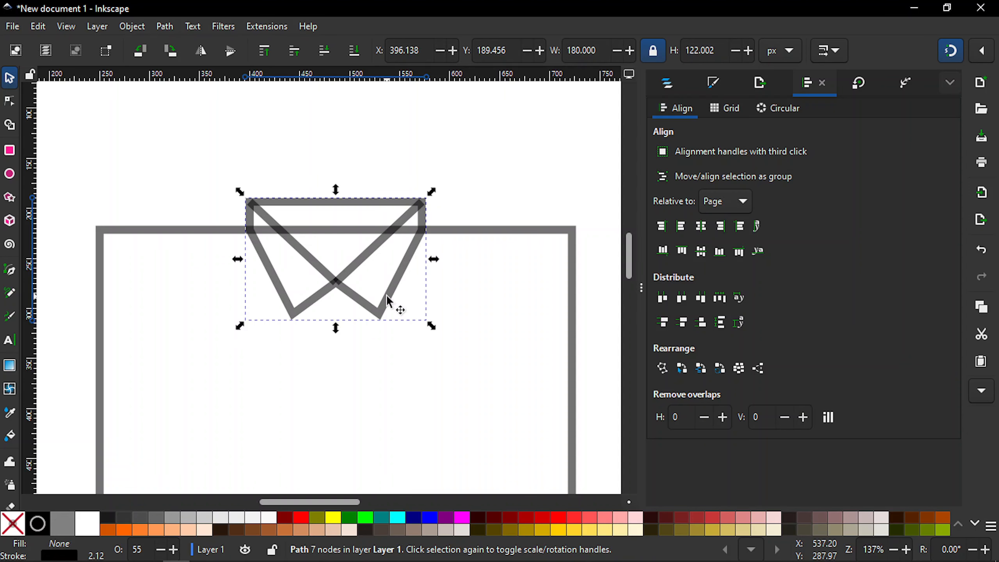
left_click(664, 85)
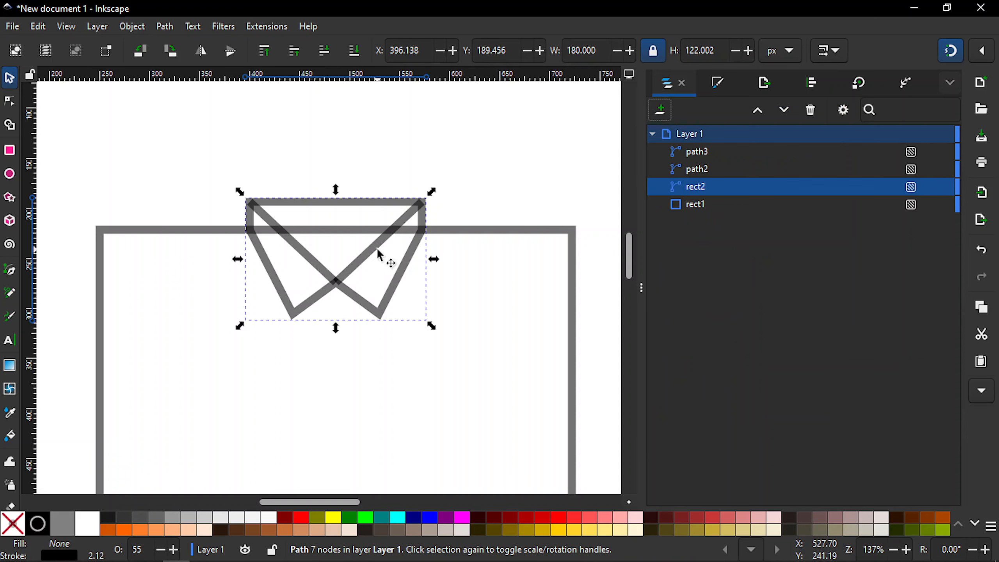
left_click(371, 154)
left_click_drag(209, 145, 484, 353)
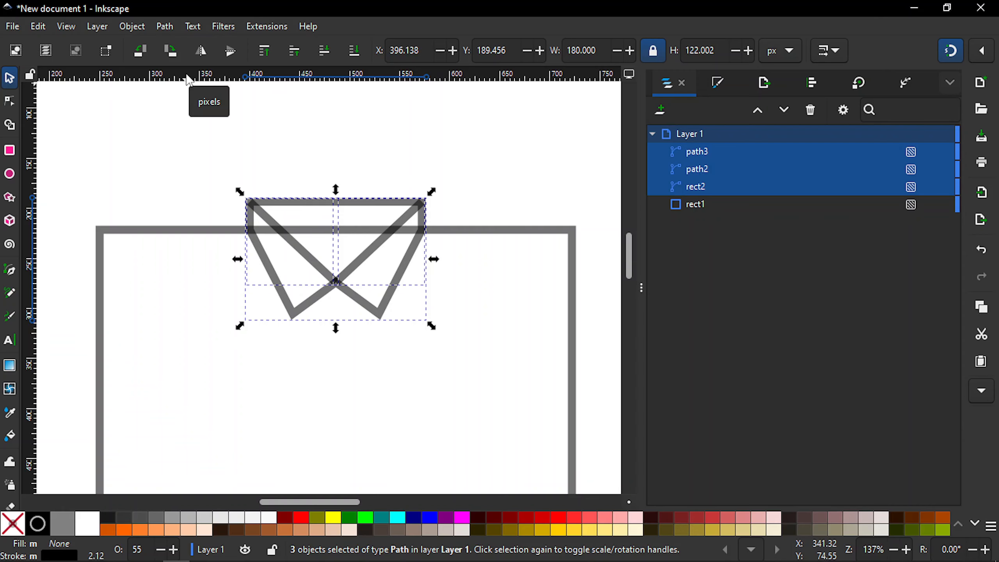
left_click(170, 32)
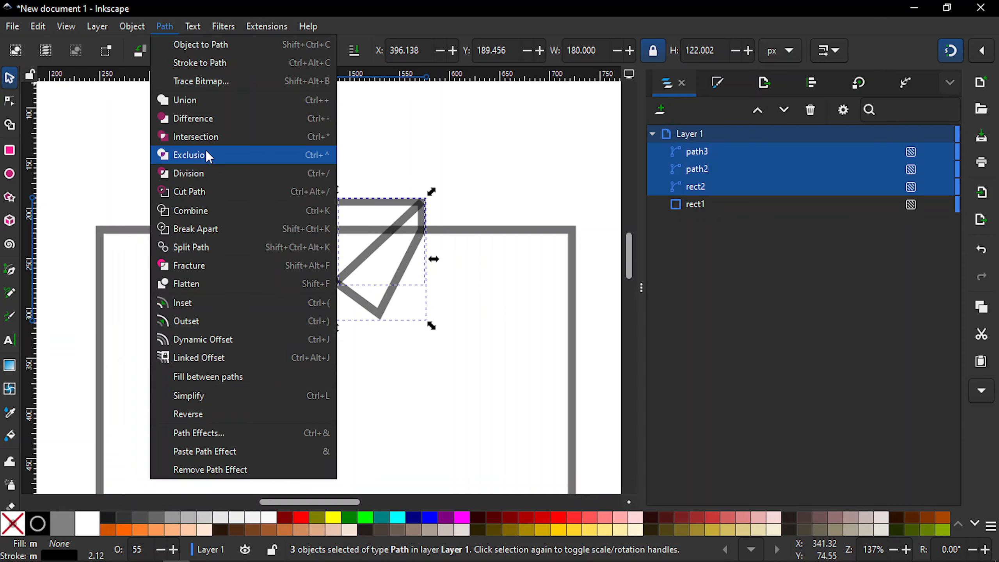
left_click(203, 210)
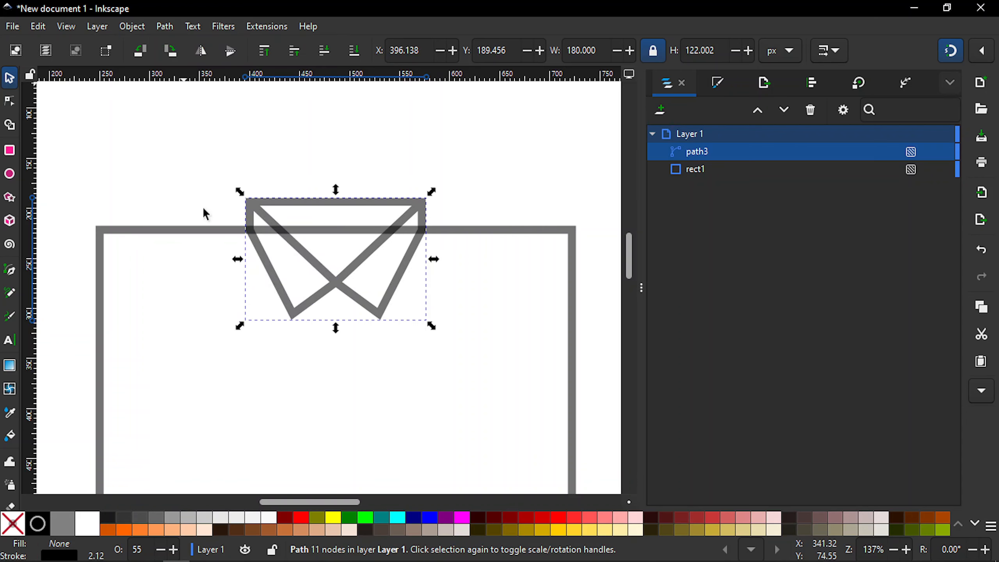
left_click(384, 146)
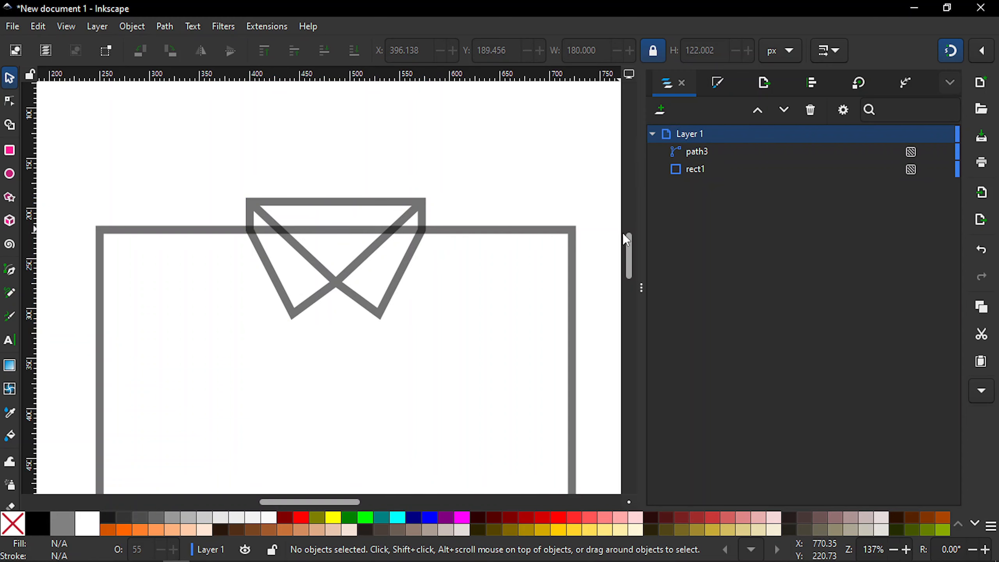
Duplicate the combined collar path in place
left_click_drag(629, 241, 629, 243)
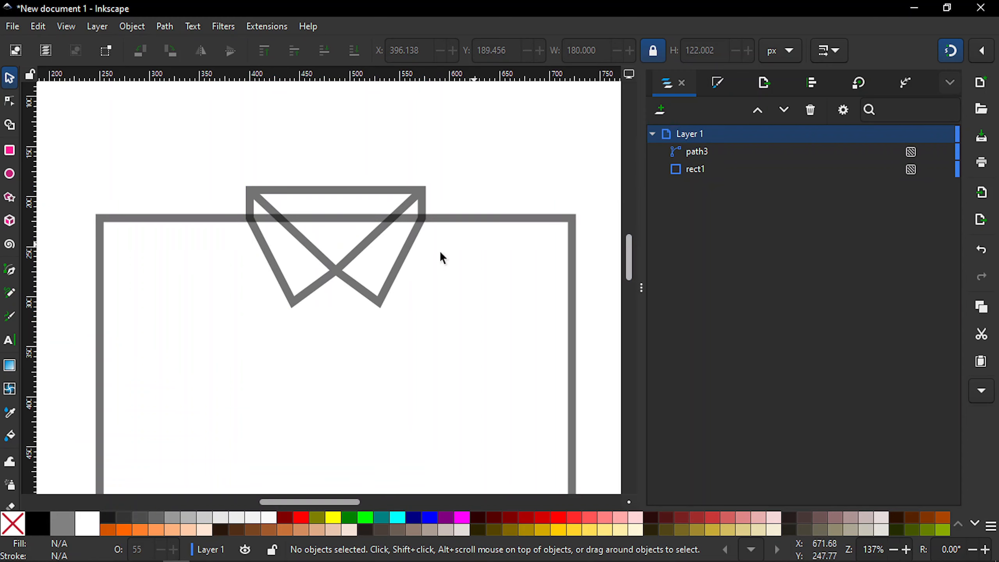
left_click(341, 266)
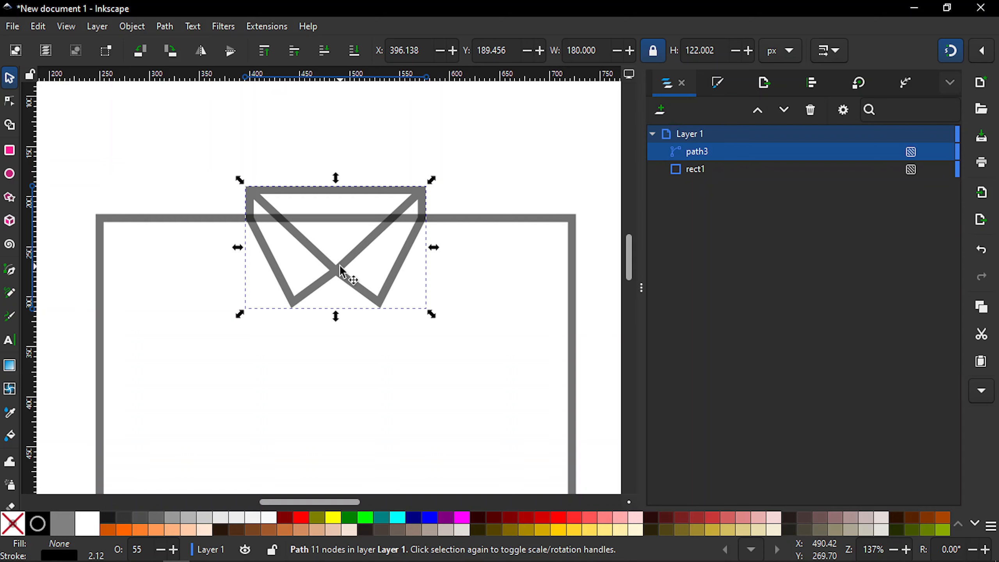
key("ctrl")
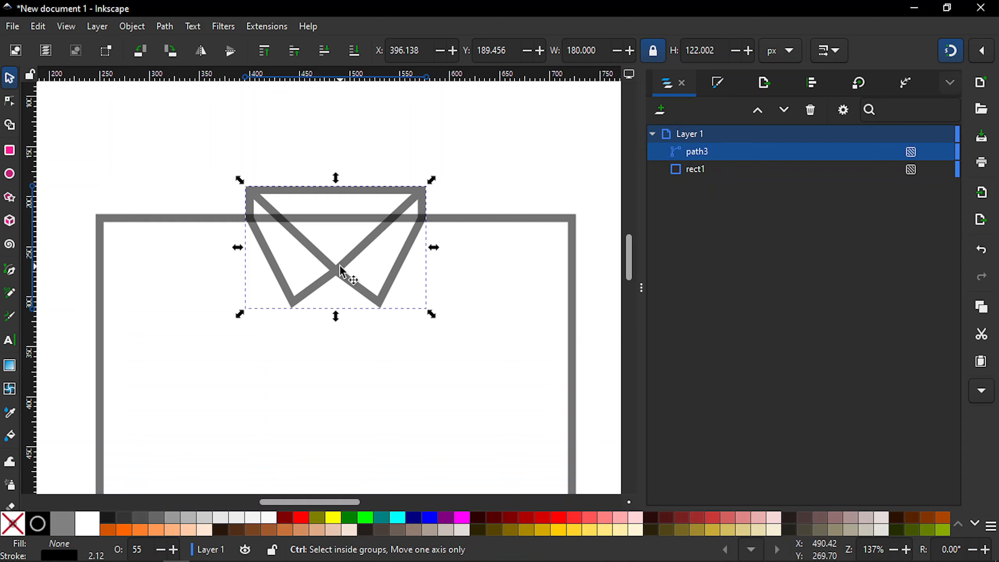
key("ctrl+d")
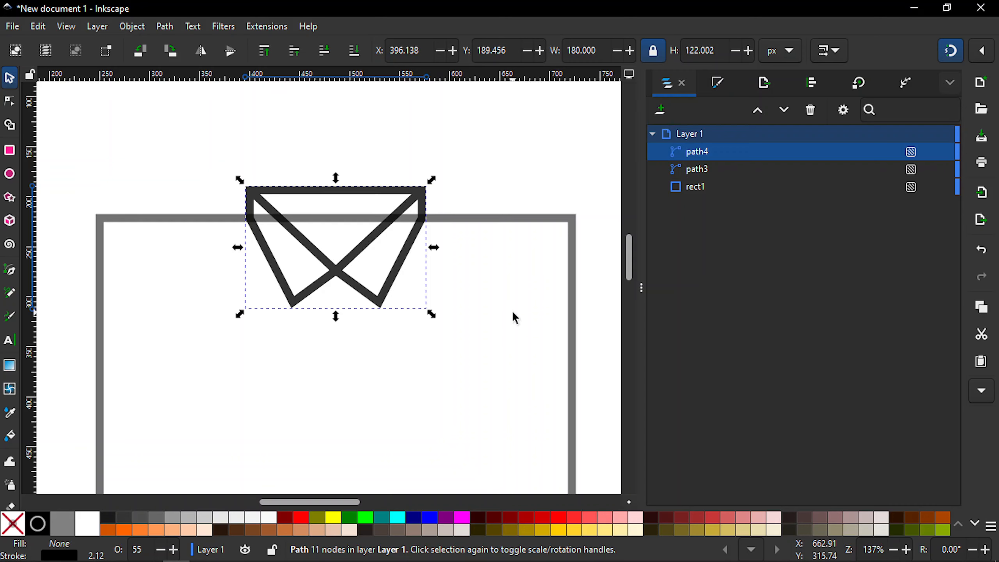
Cut the large rectangle's outline with the duplicated collar path using Cut Path, and deselect the resulting pieces
key("shift")
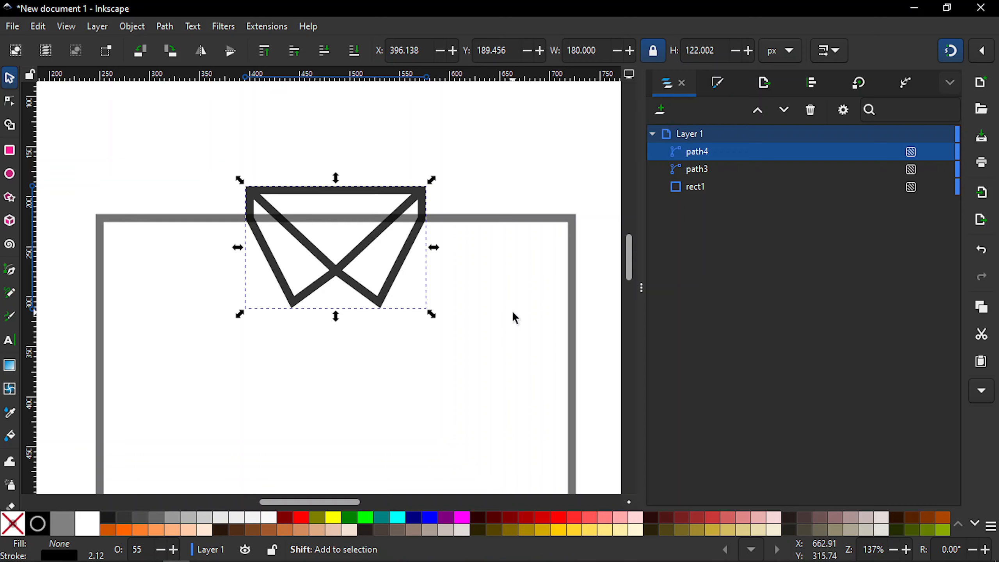
left_click(575, 317, "shift")
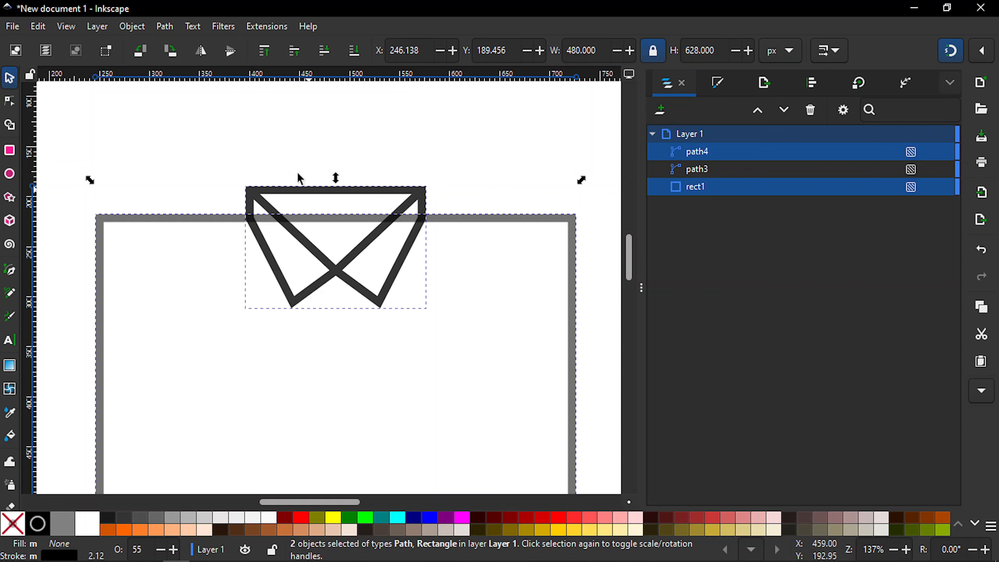
left_click(167, 28)
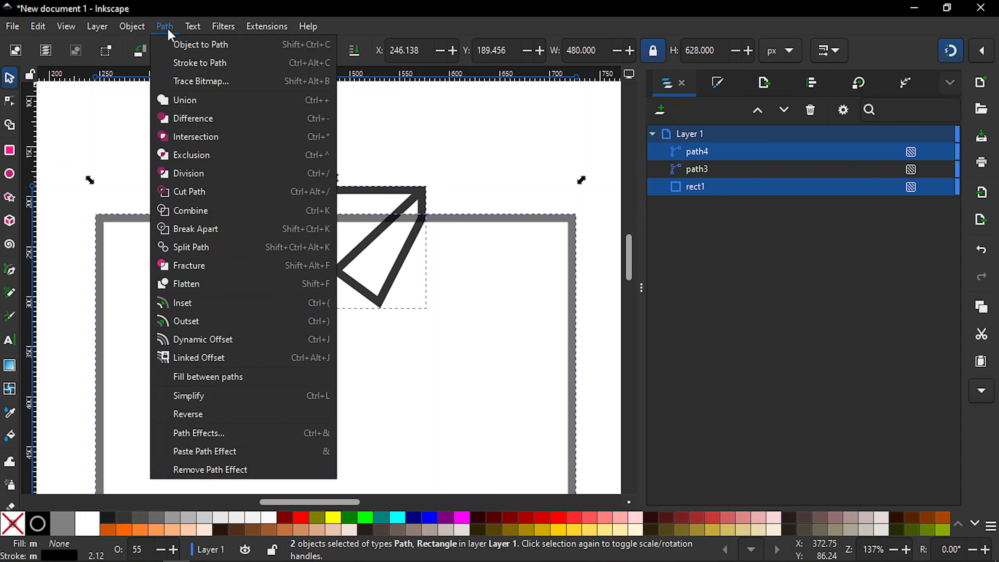
left_click(195, 192)
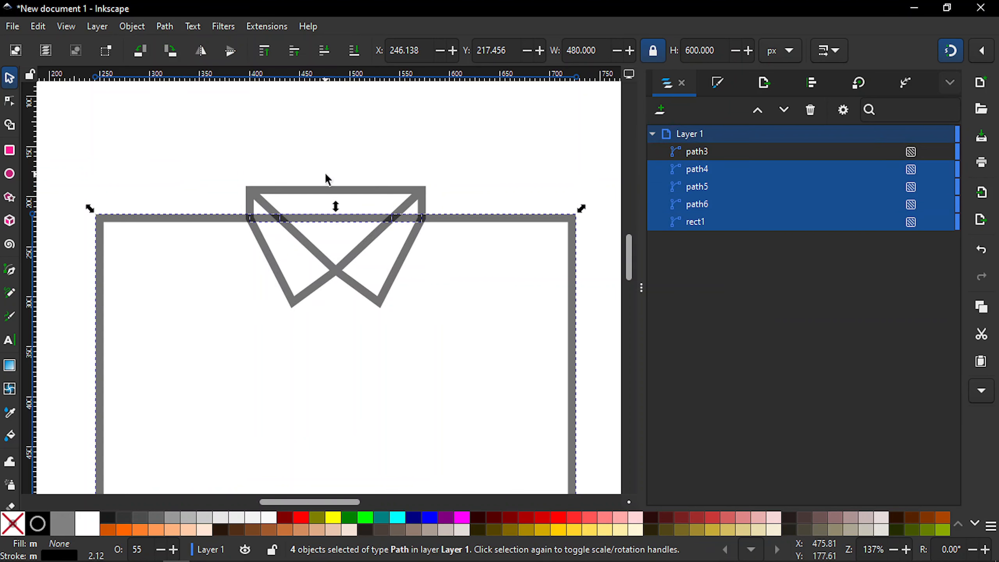
left_click(431, 124)
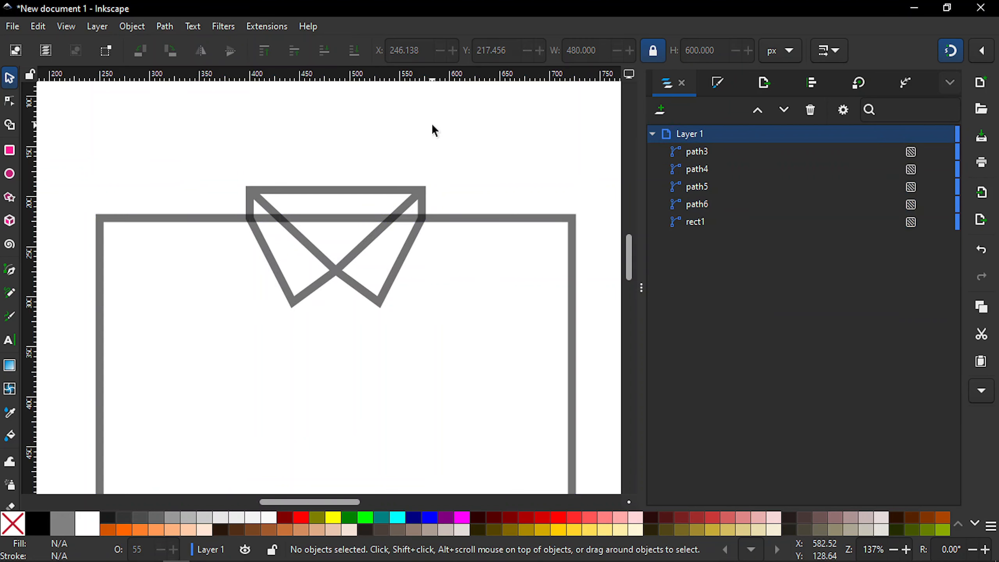
Pull the rectangle's short top-edge segment out of the right collar flap and delete it
left_click(409, 217)
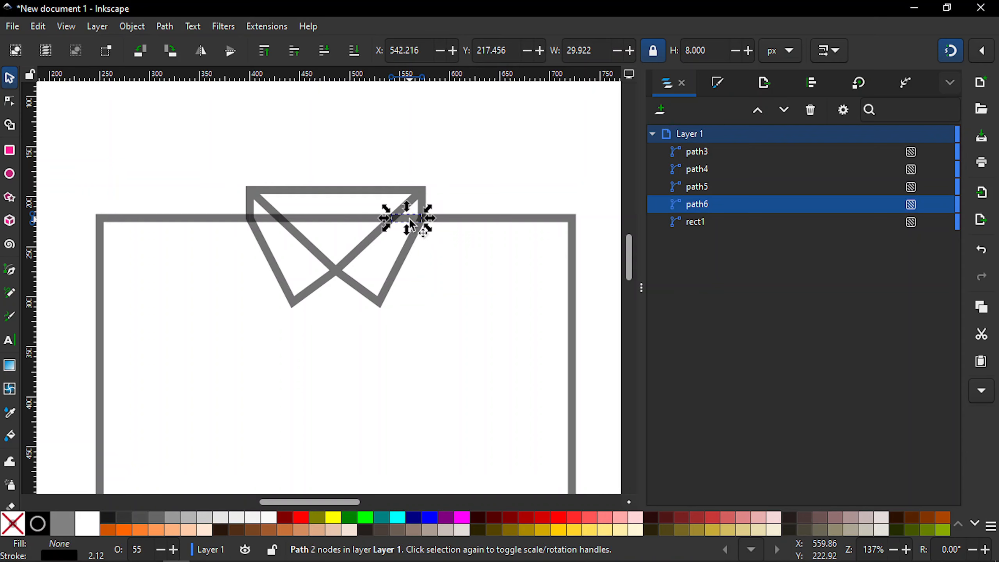
left_click_drag(410, 221, 479, 151)
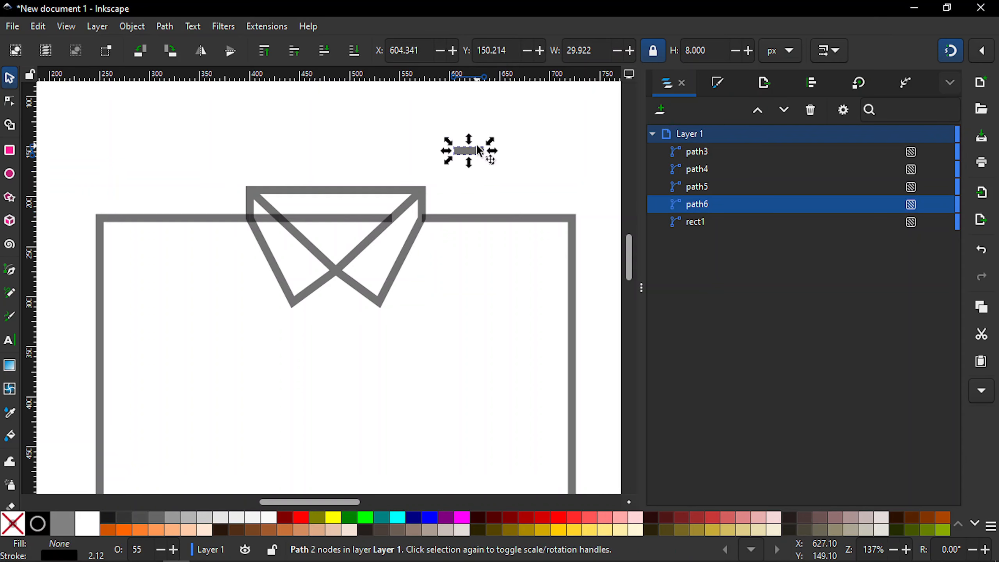
key("Delete")
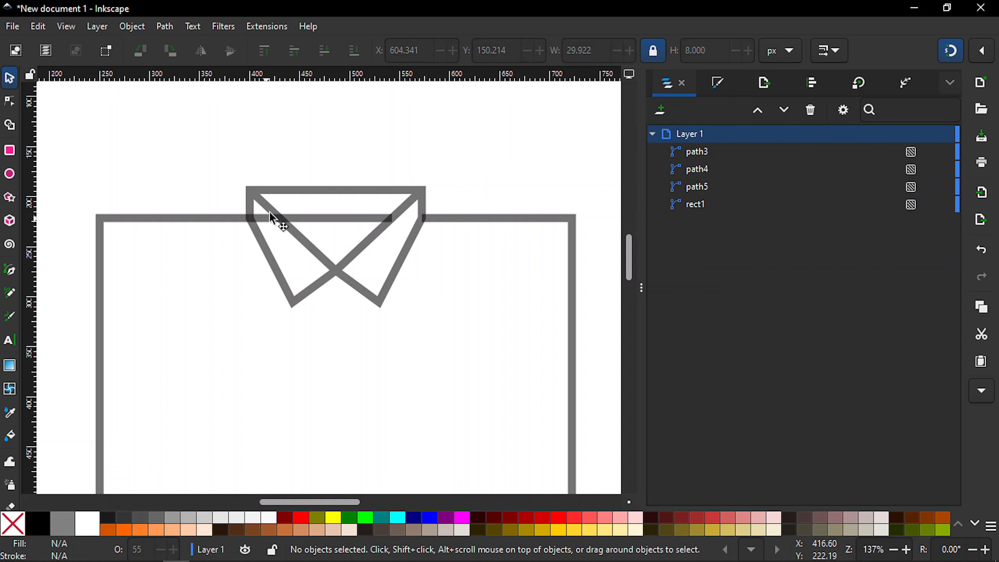
Pull the rectangle's short top-edge segment out of the left collar flap and delete it
left_click_drag(268, 217, 433, 127)
key("Delete")
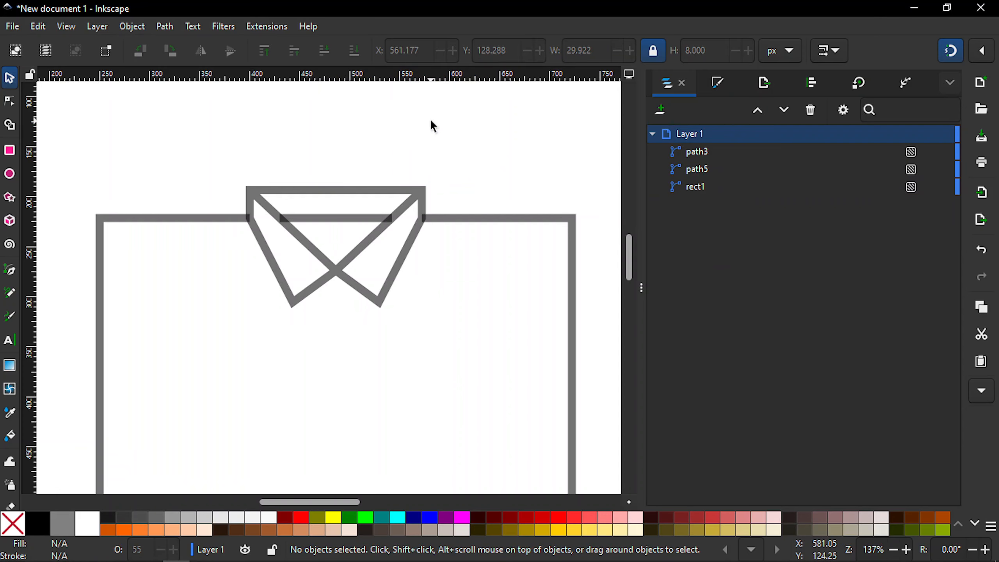
key("minus")
key("minus")
key("minus")
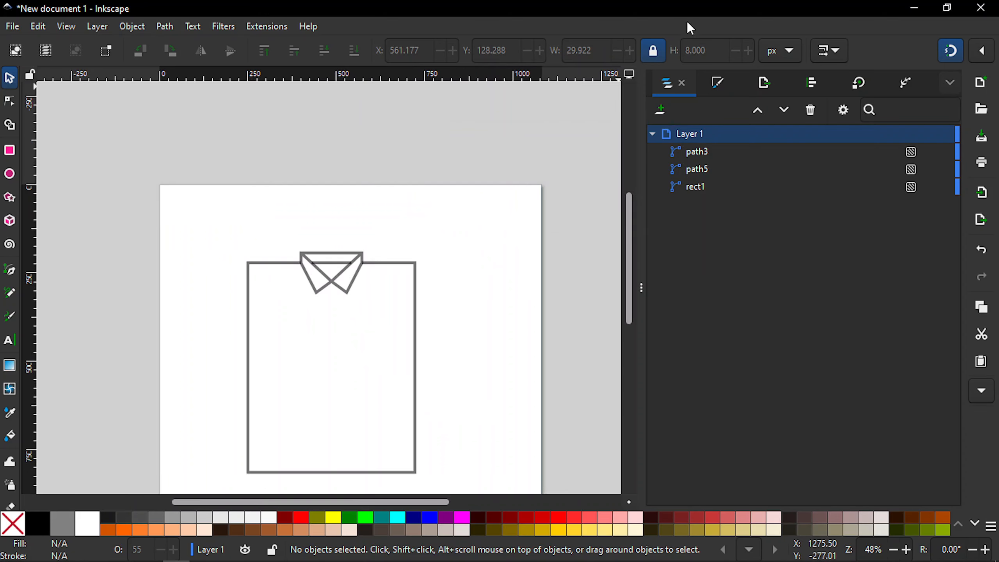
Turn snapping off and draw an upright rectangle about 167 × 267 px in the empty area beside the shirt body's right side
key("alt+shift")
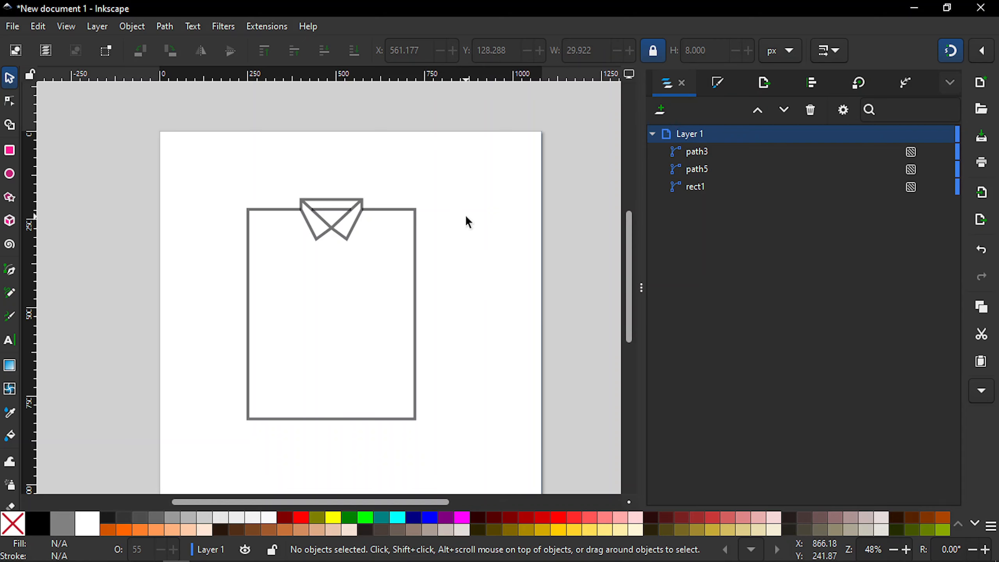
key("r")
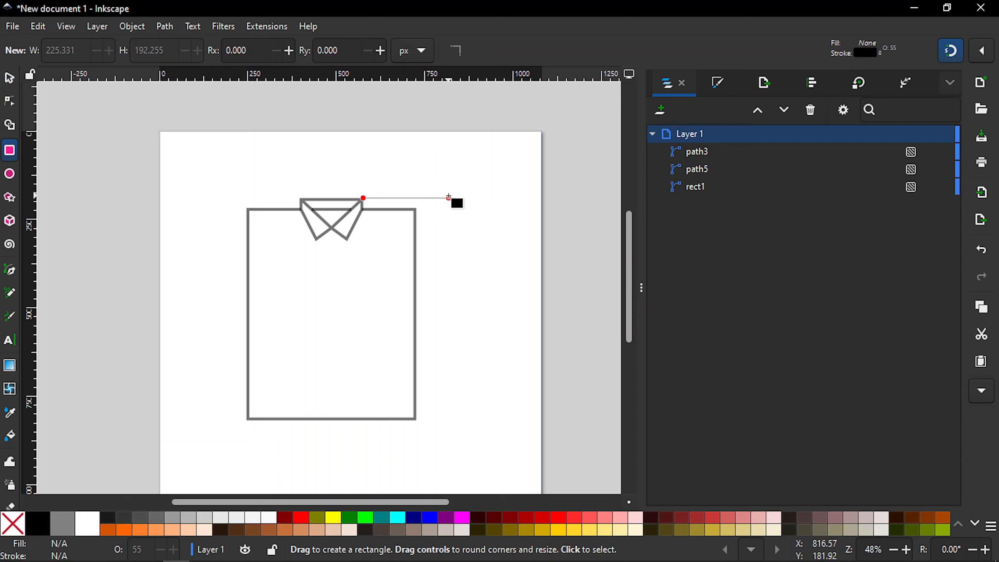
left_click(946, 49)
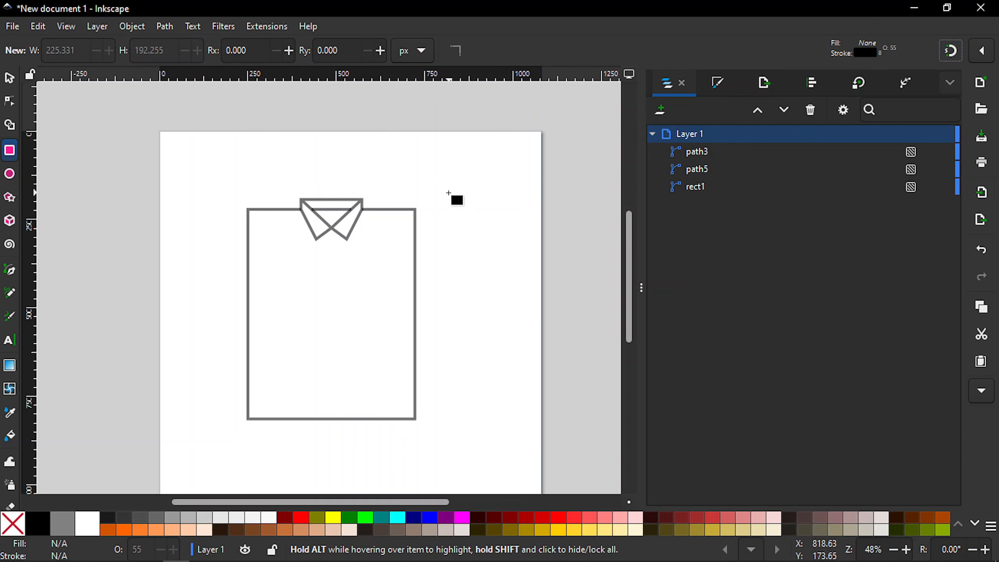
mouse_move(449, 193)
left_mouse_down()
mouse_move(491, 279)
mouse_move(507, 286)
left_mouse_up()
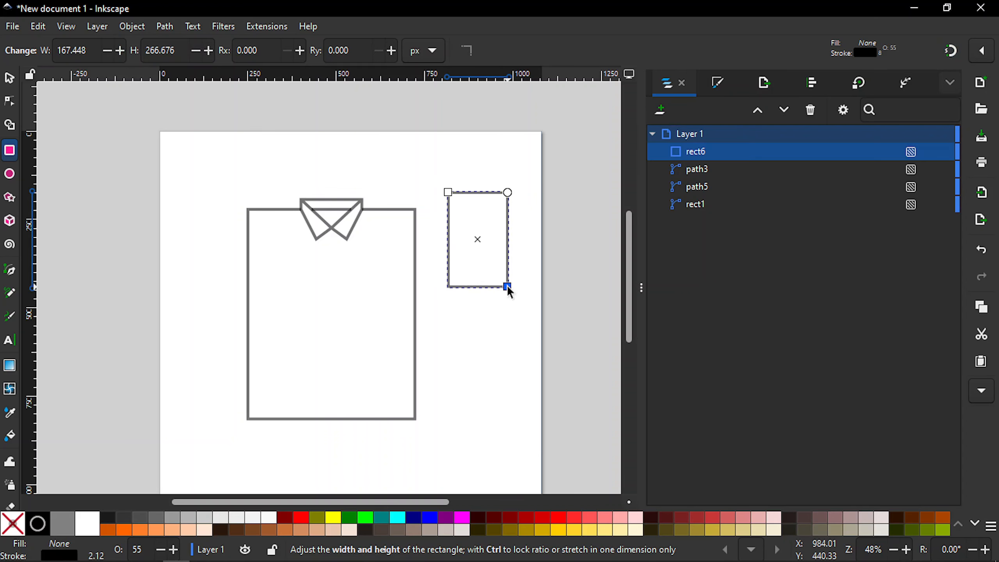
Set the new rectangle's width to 160 px with its proportions locked
key("s")
left_click(597, 52)
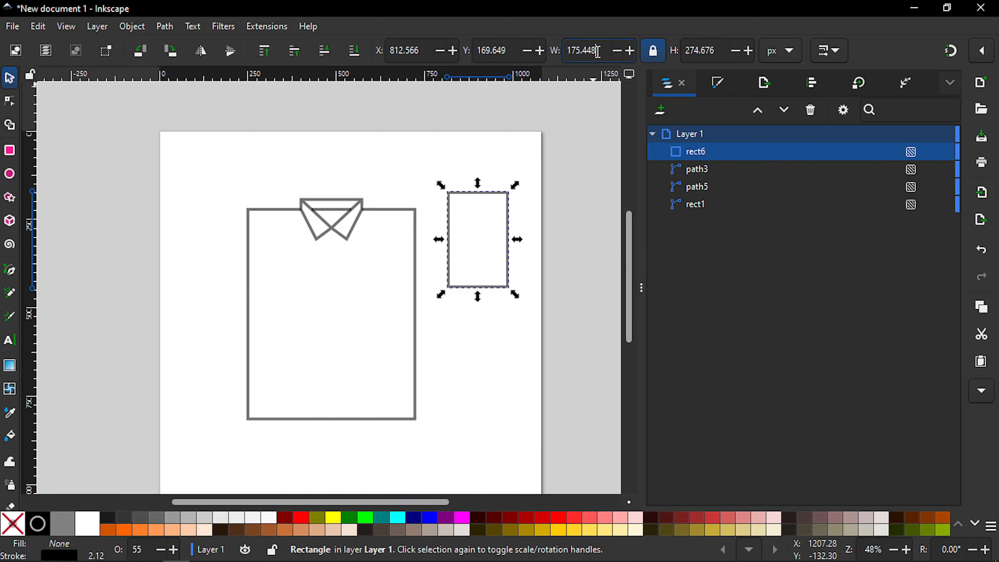
double_click(597, 52)
type("160")
key("Return")
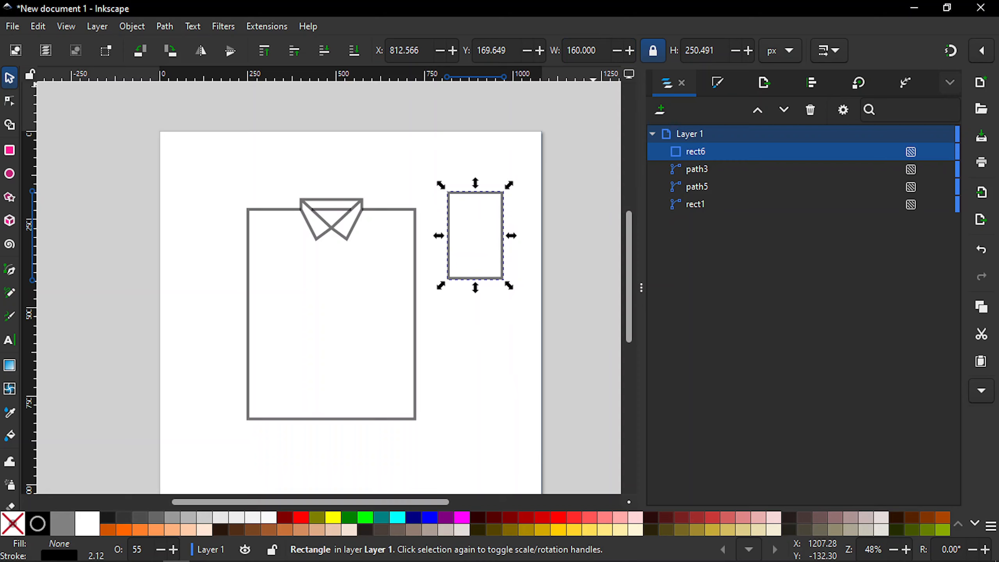
Unlock the width-to-height ratio, set the small rectangle's height to 200 px, and deselect it
left_click(653, 51)
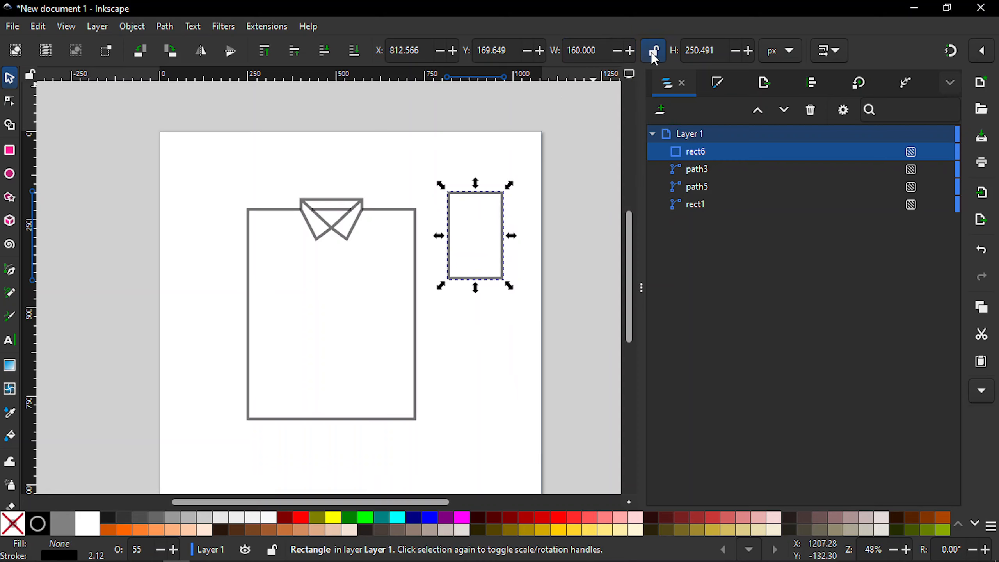
double_click(706, 52)
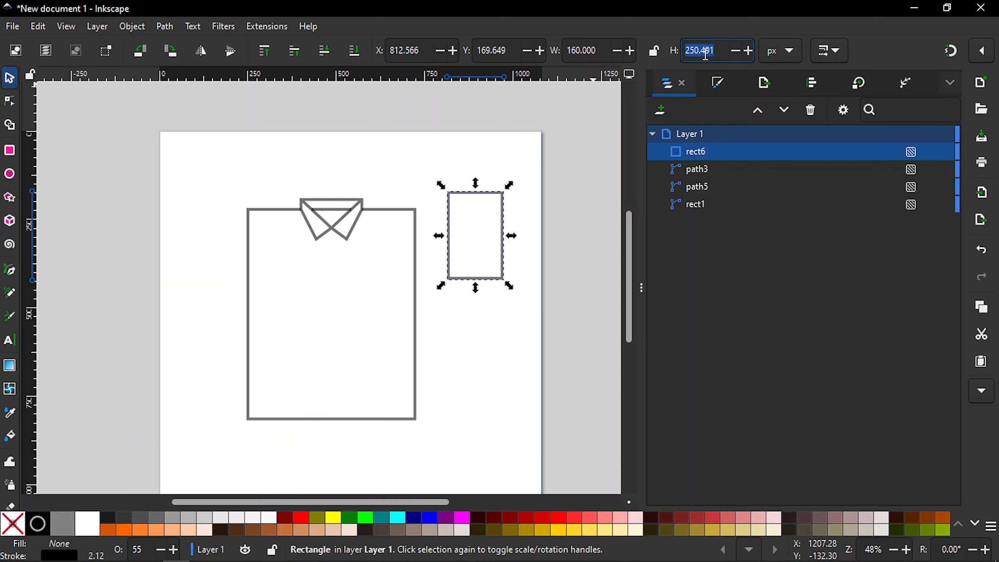
type("200")
key("Return")
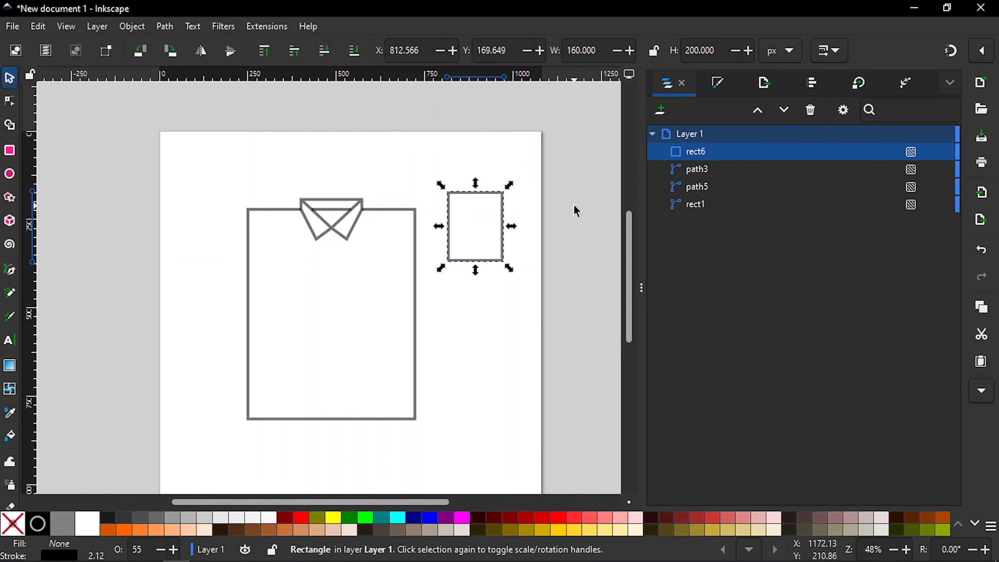
left_click(514, 312)
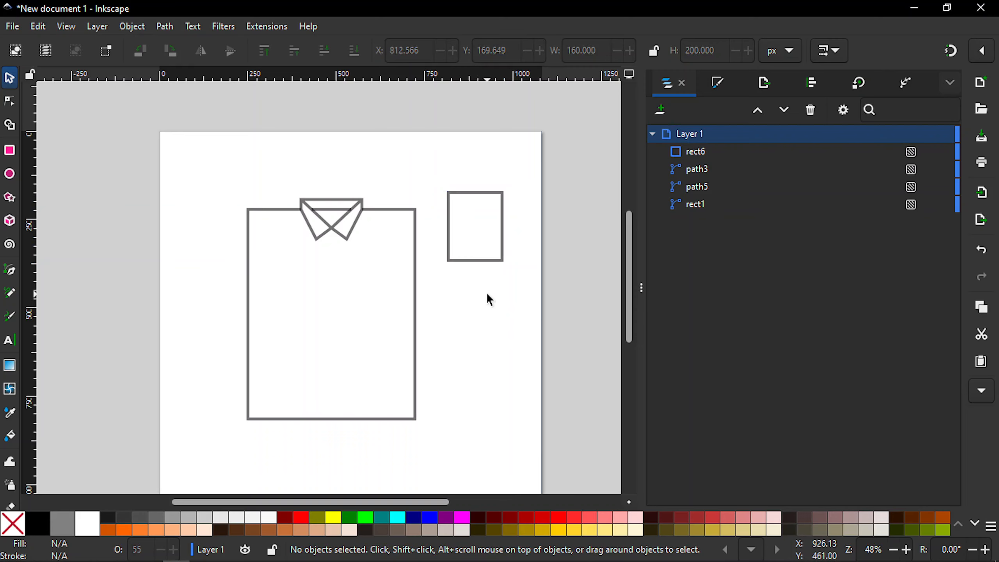
Rotate the small rectangle 45° counterclockwise in snapped angle increments and deselect it
left_click(450, 261)
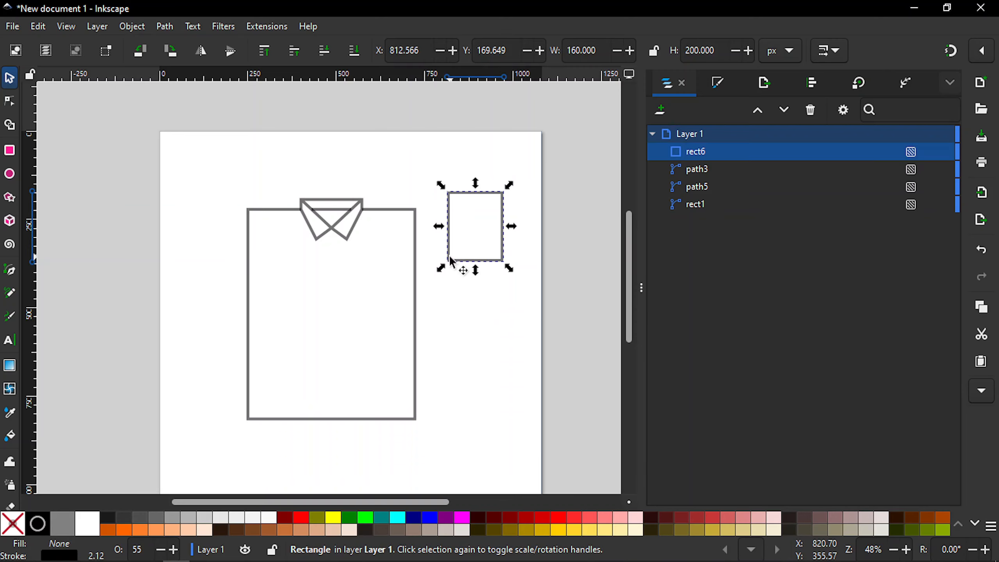
left_click(451, 258)
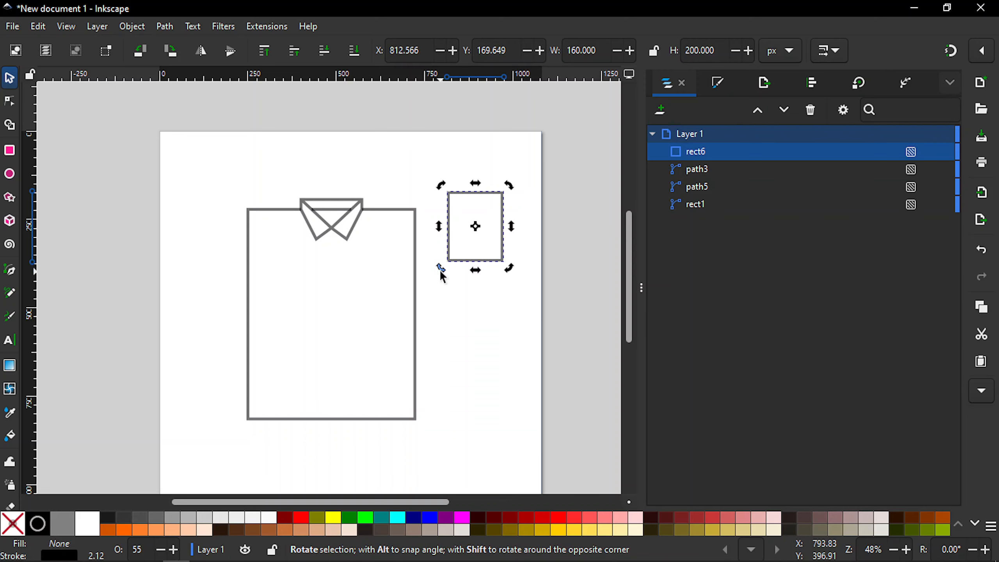
key("ctrl")
left_click_drag(443, 276, 460, 283)
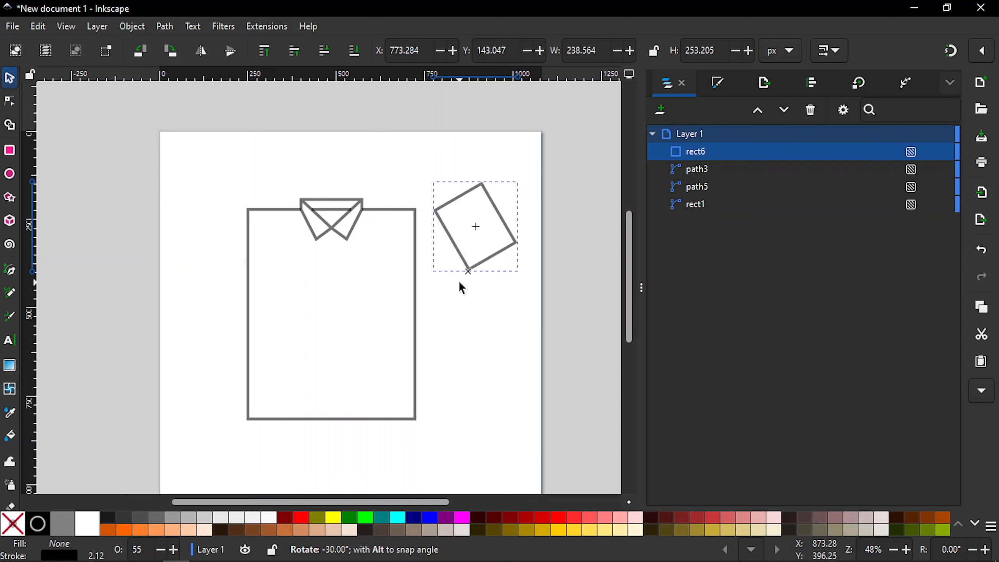
left_click_drag(468, 290, 473, 285)
left_click(477, 331)
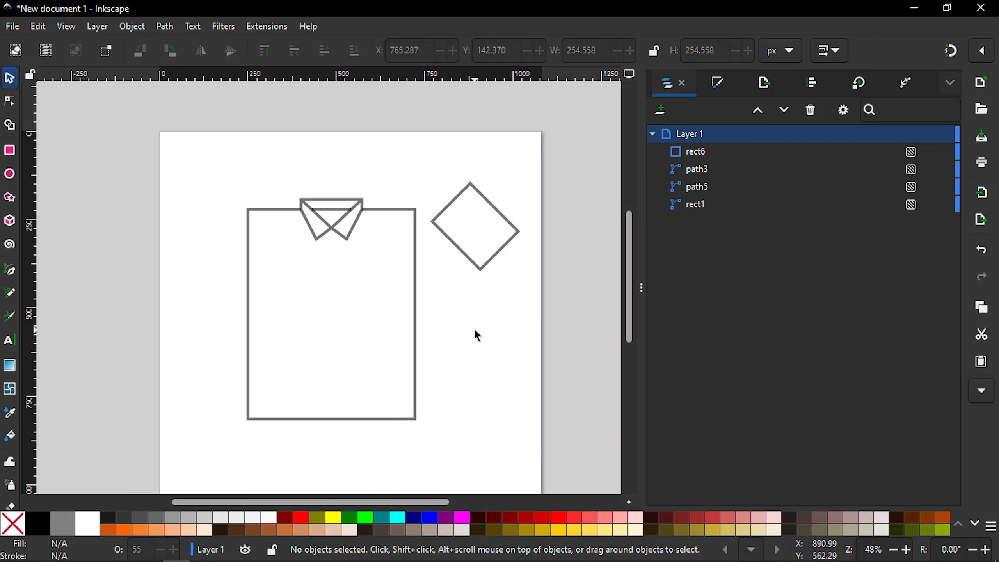
Turn snapping back on and move the rotated rectangle so its top corner snaps onto the shirt body's top-right corner
left_click(950, 50)
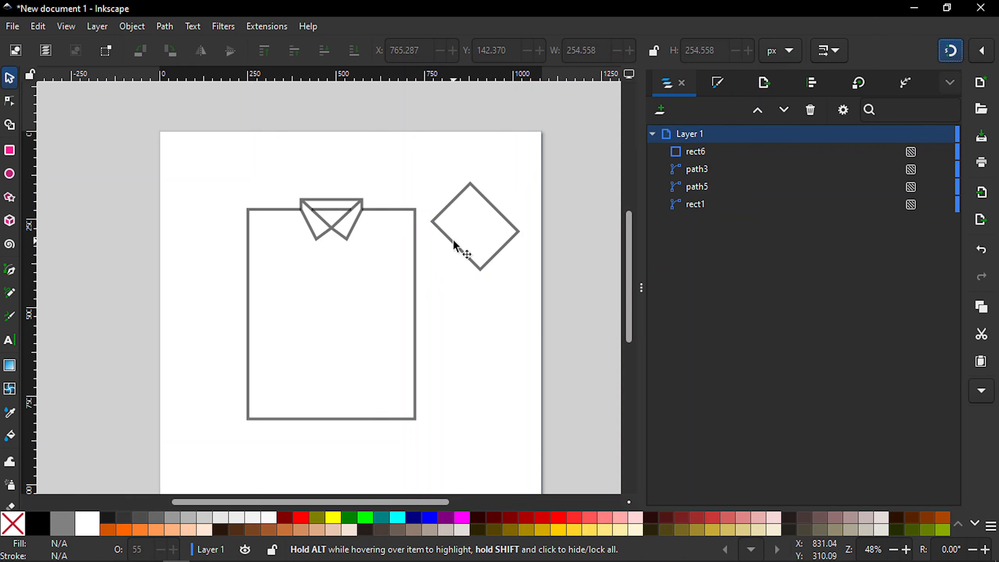
left_click_drag(454, 242, 395, 276)
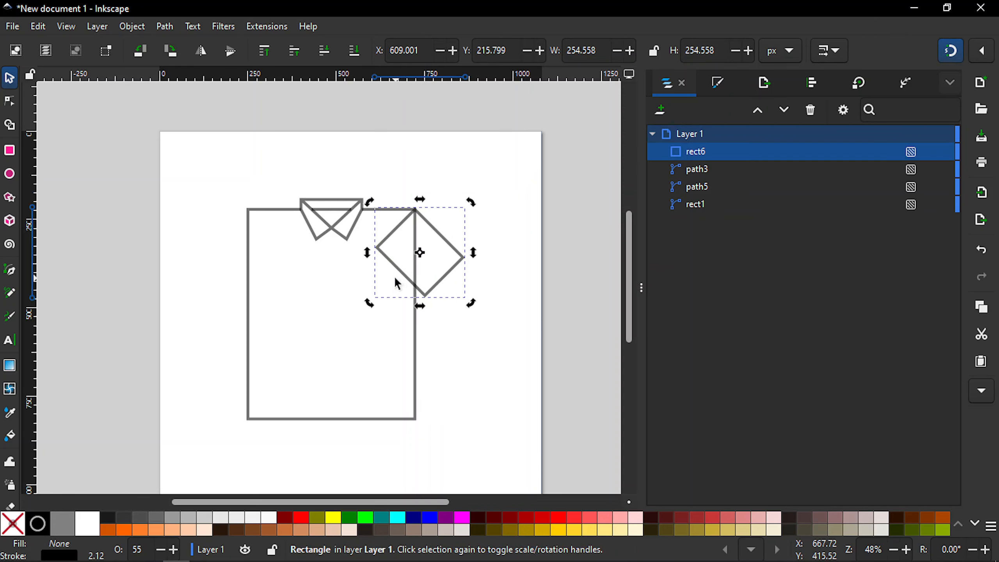
left_click(497, 163)
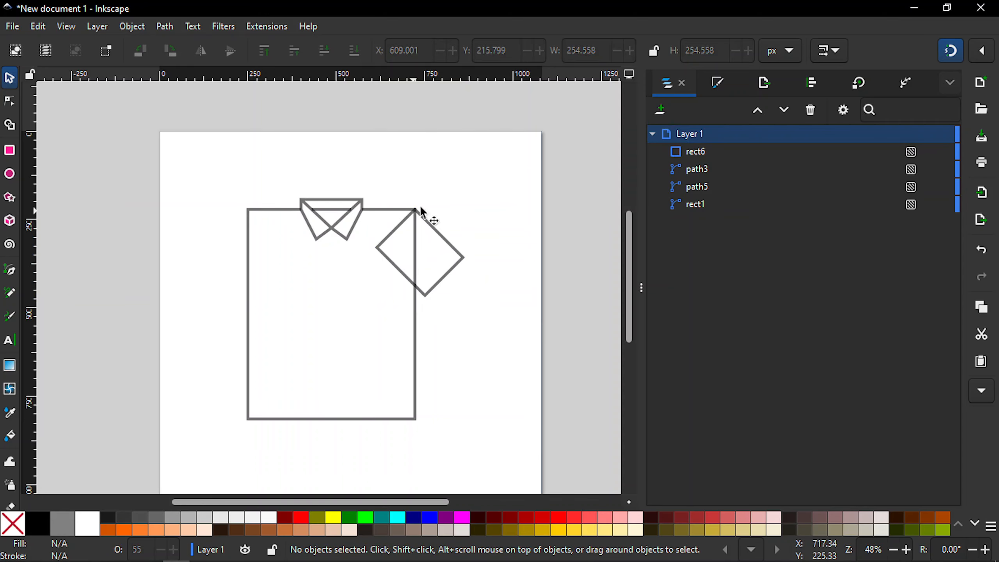
Examine how the sleeve rectangle's top corner aligns with the shirt body's top-right corner
key("plus")
key("plus")
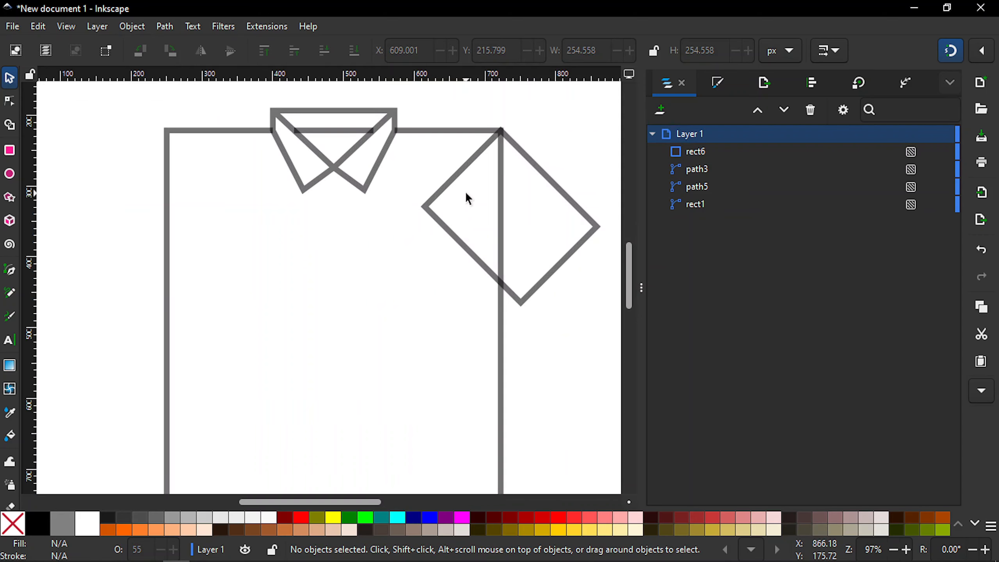
left_click_drag(629, 271, 630, 258)
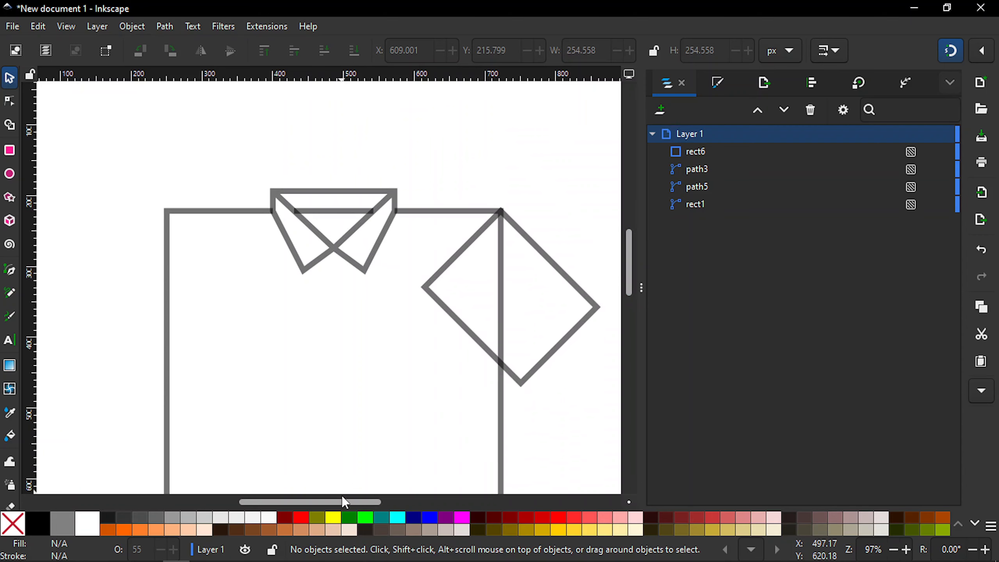
left_click_drag(348, 499, 372, 499)
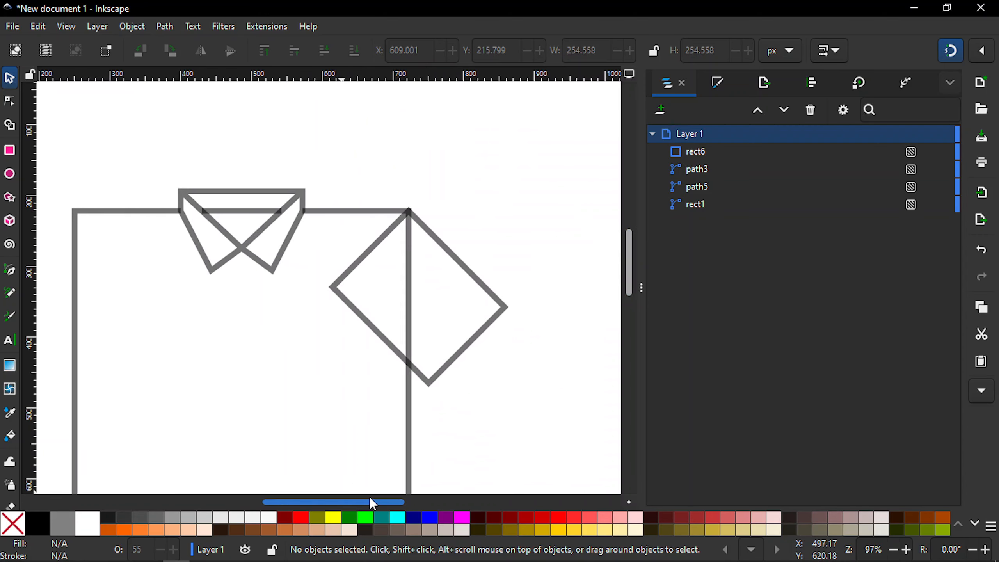
left_click_drag(628, 271, 631, 261)
key("plus")
key("plus")
key("plus")
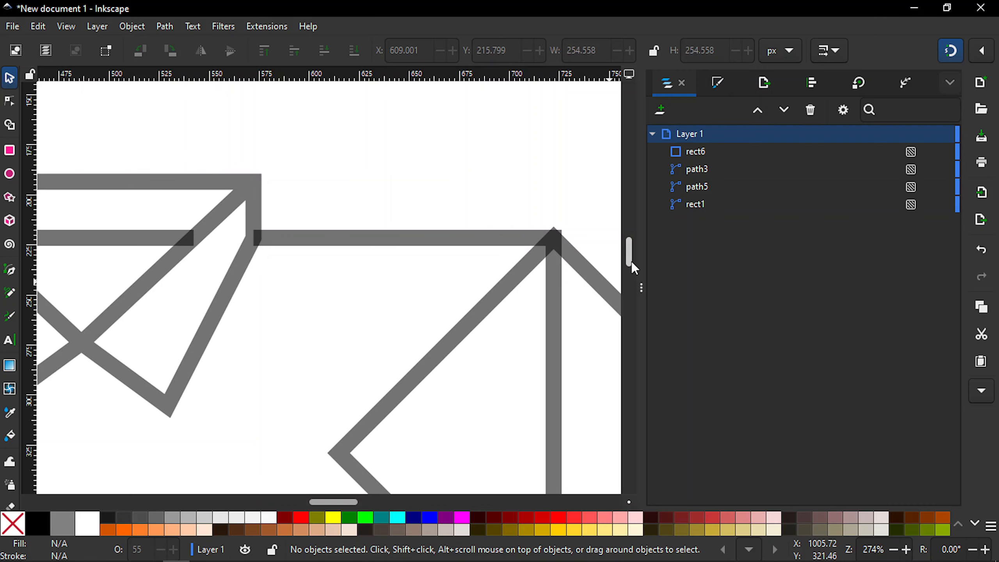
key("minus")
key("minus")
key("minus")
key("minus")
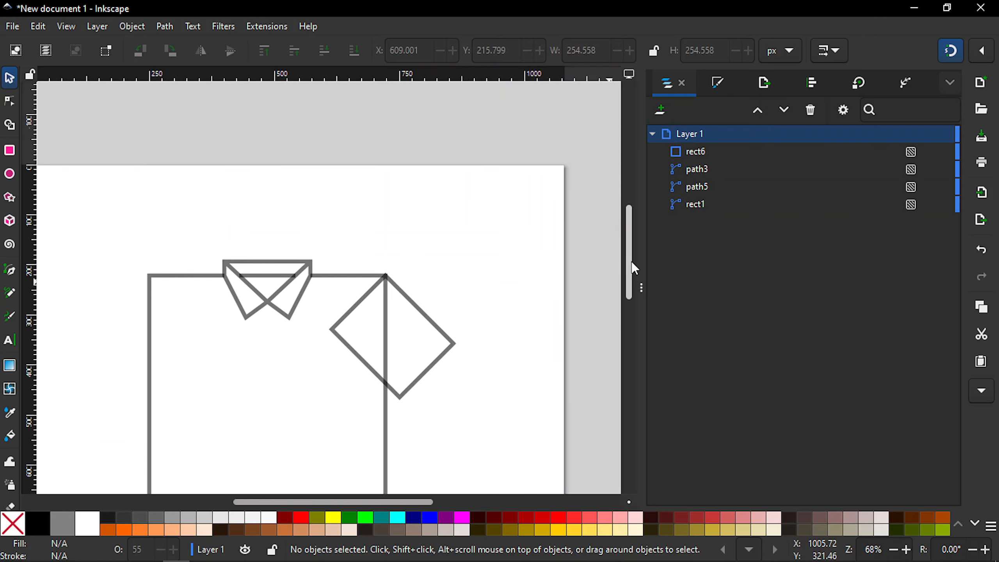
left_click_drag(633, 265, 633, 289)
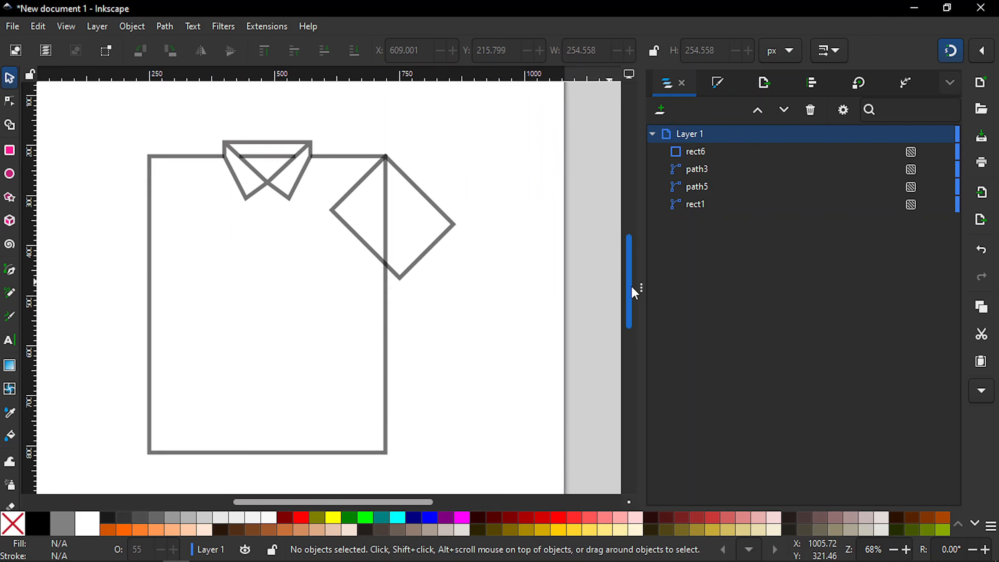
Place a horizontally flipped duplicate of the sleeve rectangle with its top corner snapped to the shirt body's top-left corner
left_click(435, 243)
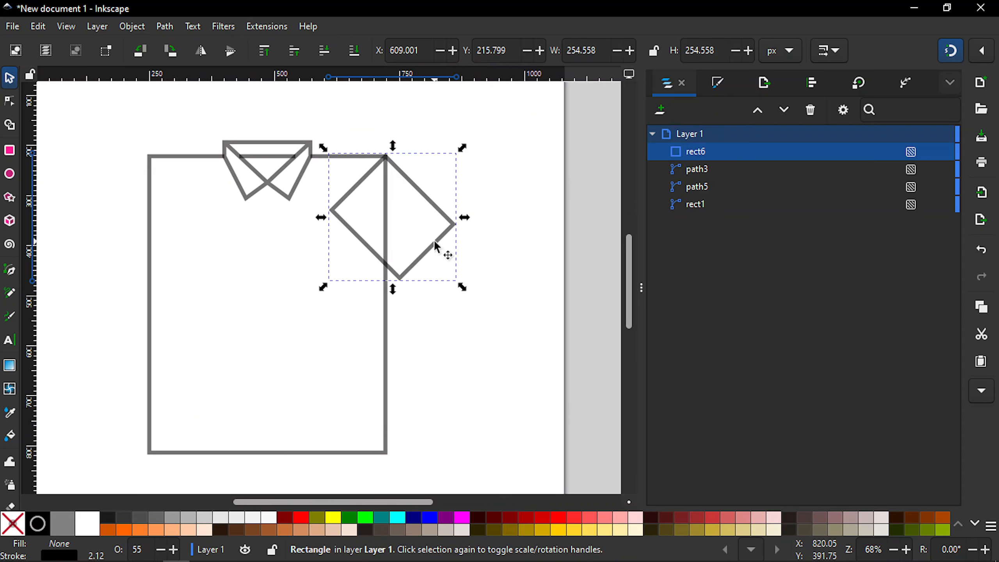
key("ctrl")
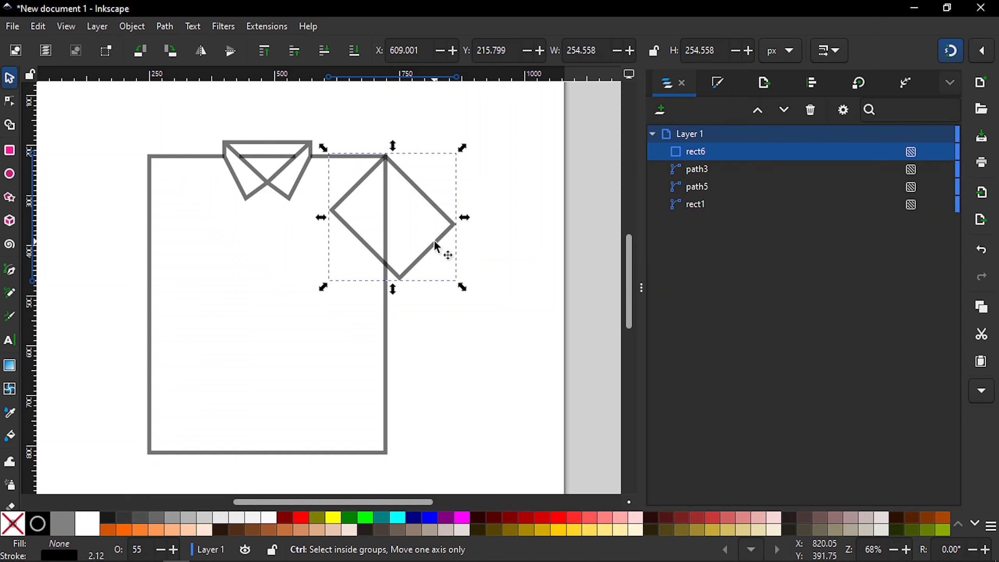
key("ctrl+d")
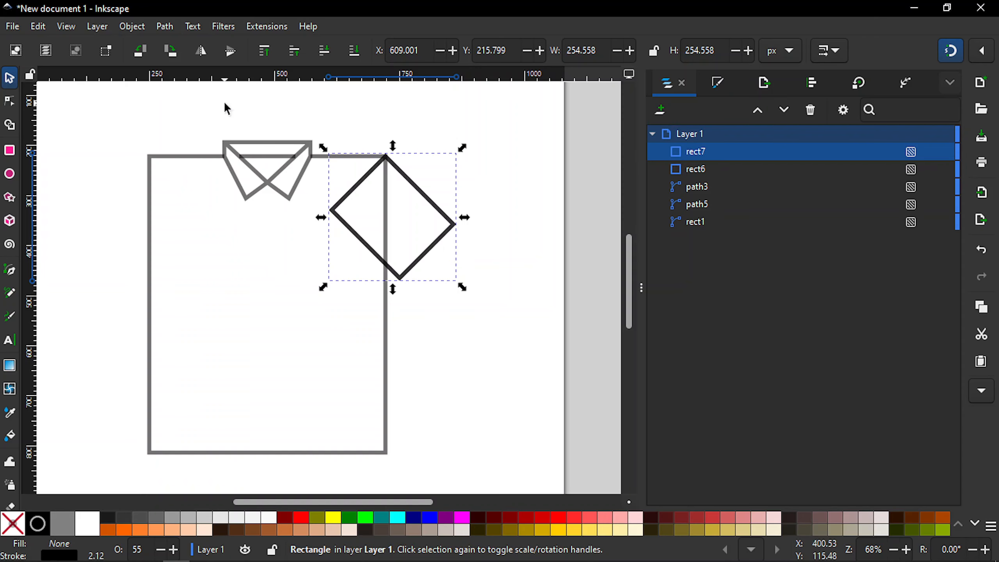
left_click(202, 51)
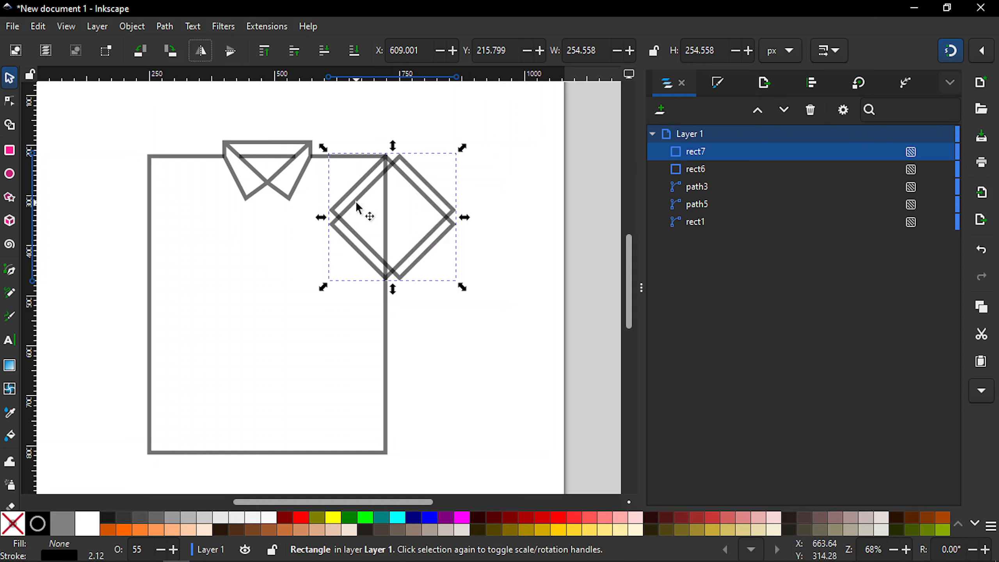
left_click_drag(363, 212, 103, 202)
left_click(192, 121)
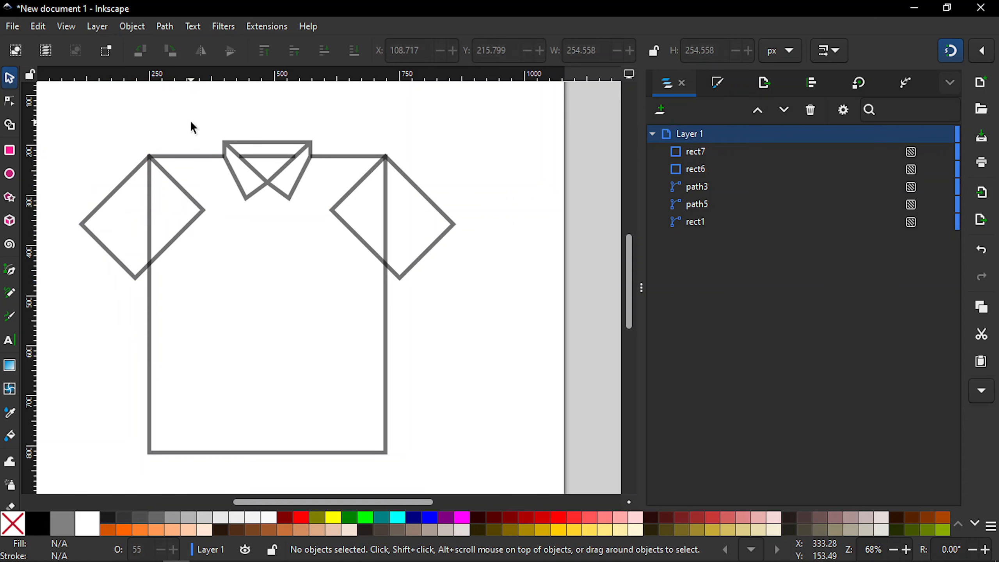
Examine how the left sleeve's top corner aligns with the shirt body's top-left corner
left_click_drag(375, 504, 338, 500)
left_click_drag(629, 318, 630, 302)
scroll(571, 249, "up", 3, "ctrl")
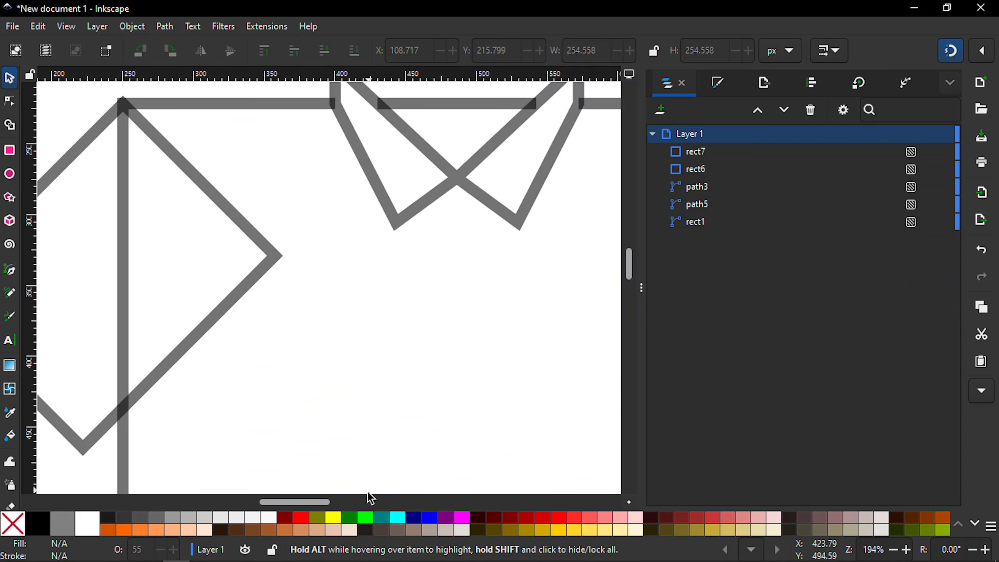
left_click_drag(325, 502, 316, 504)
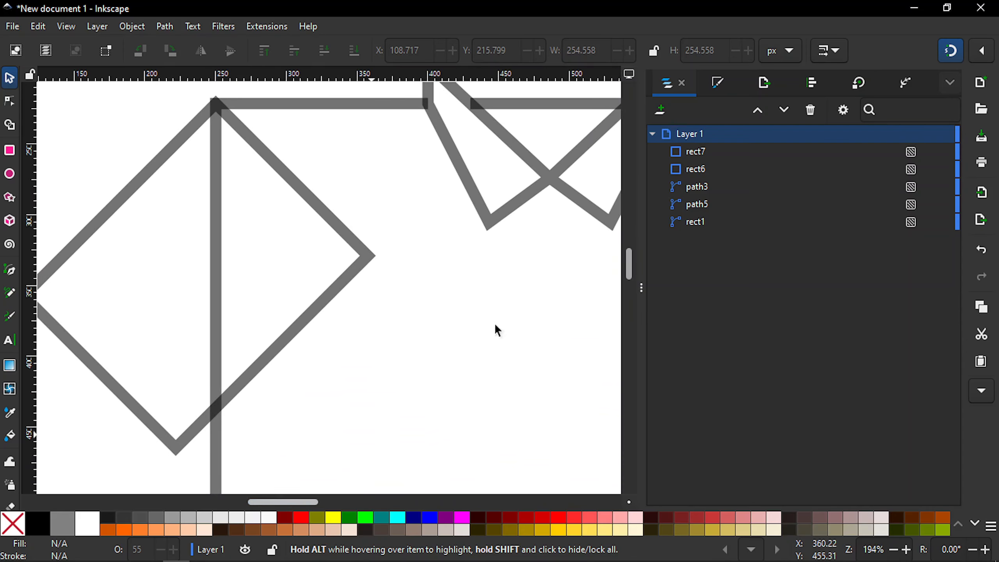
left_click_drag(628, 259, 631, 250)
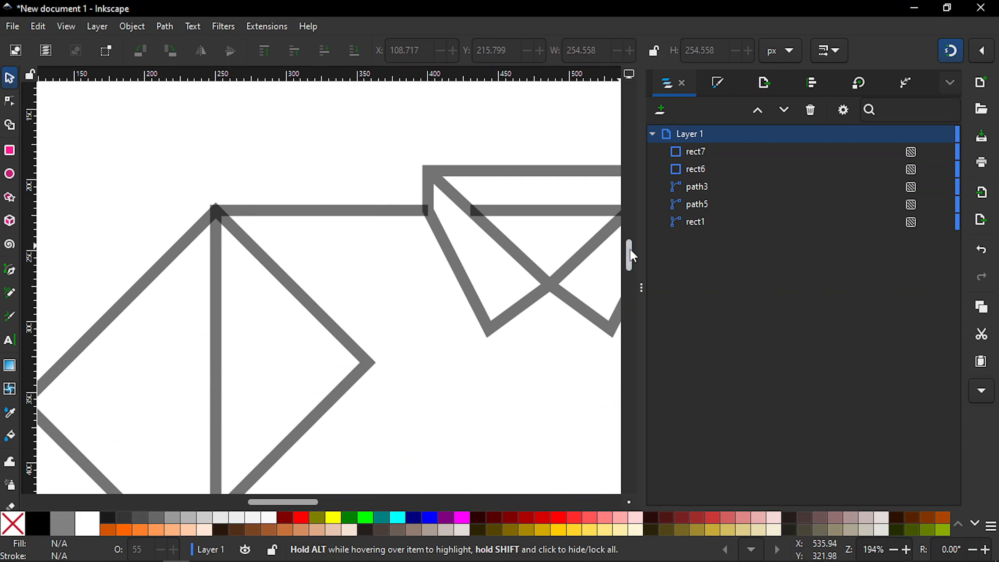
scroll(448, 243, "up", 1, "ctrl")
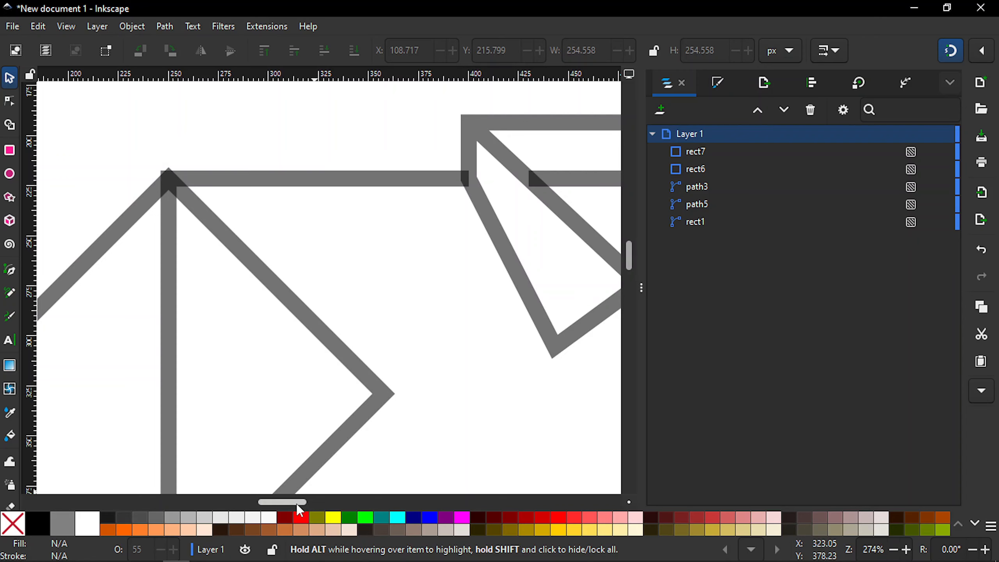
left_click_drag(293, 503, 342, 508)
key("minus")
key("minus")
key("minus")
key("minus")
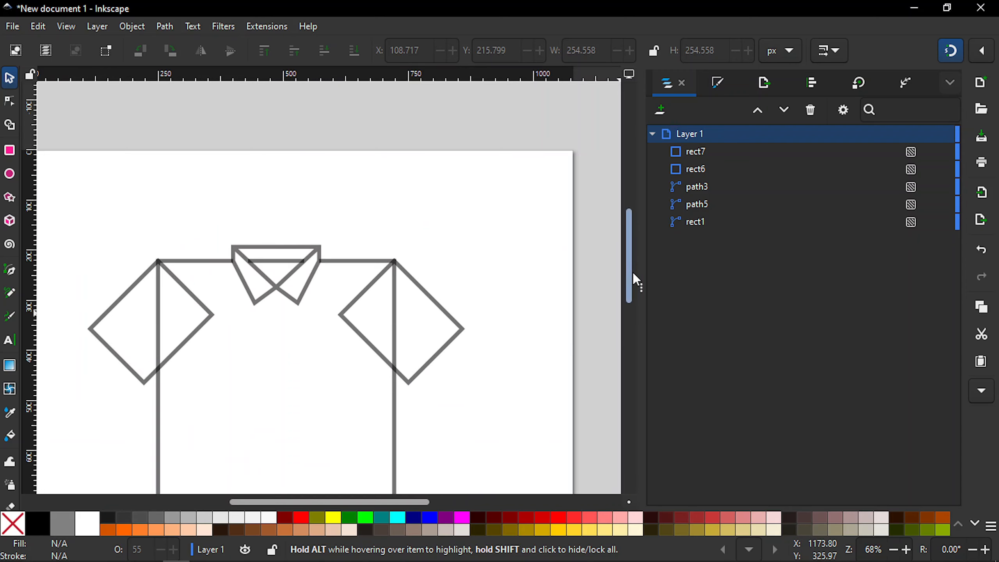
Combine the left and right sleeve rectangles into a single path and duplicate it in place
left_click_drag(634, 277, 635, 301)
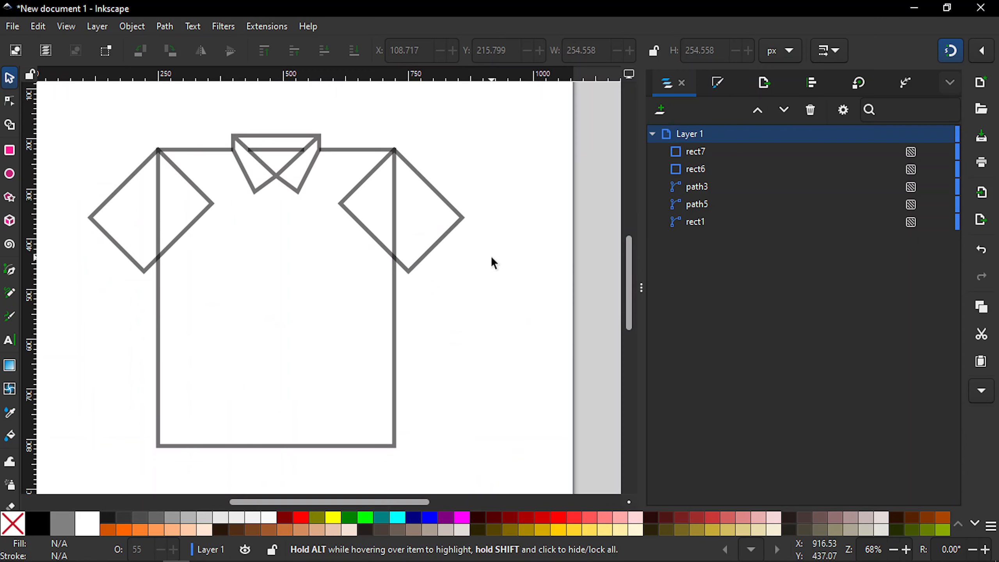
left_click(450, 235)
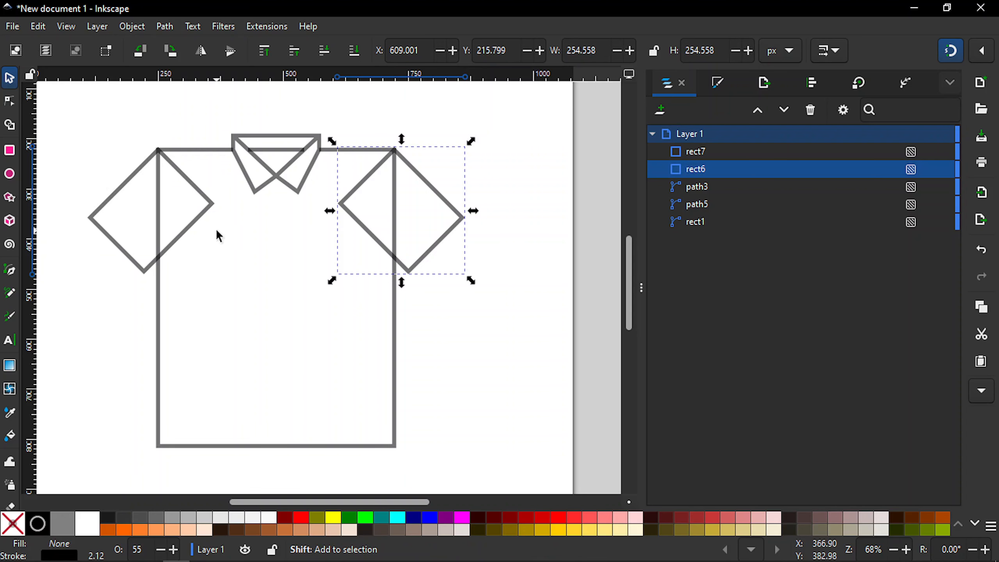
left_click(199, 214, "shift")
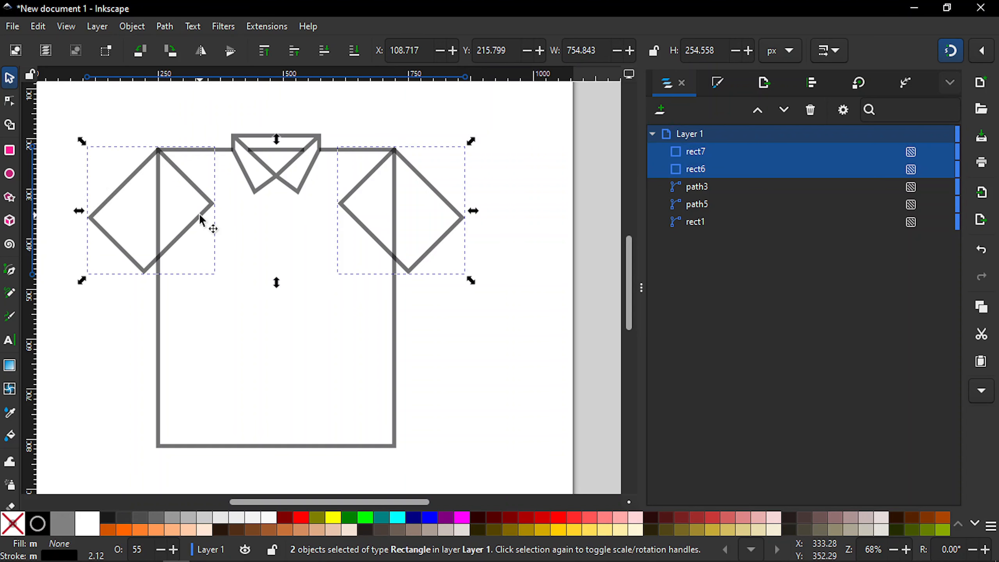
left_click(167, 28)
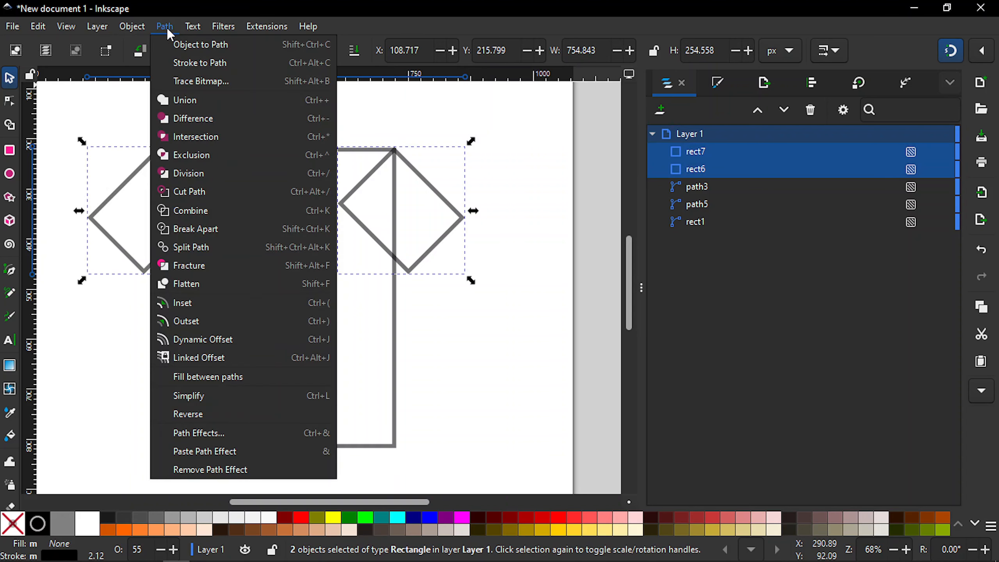
left_click(209, 208)
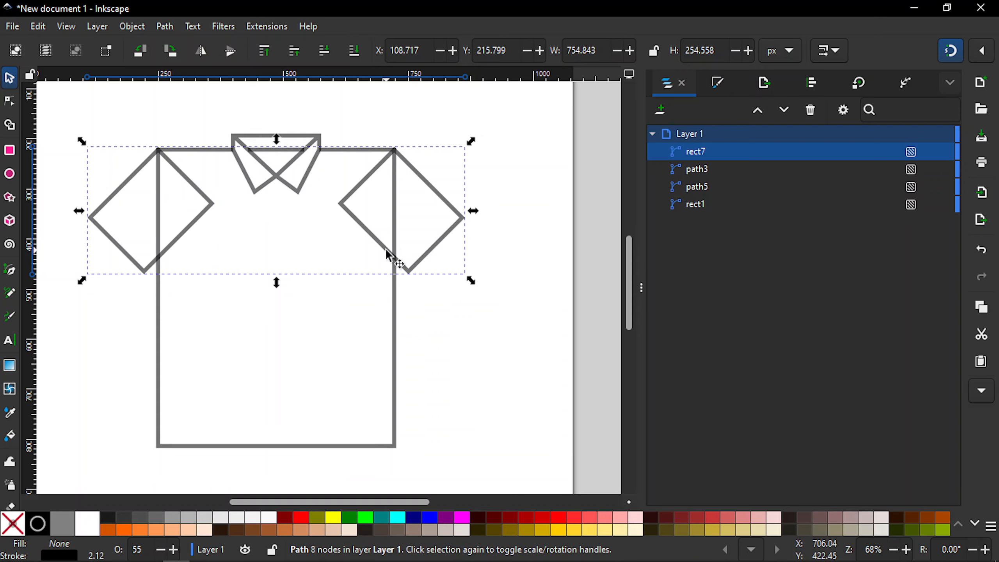
key("ctrl")
key("ctrl+d")
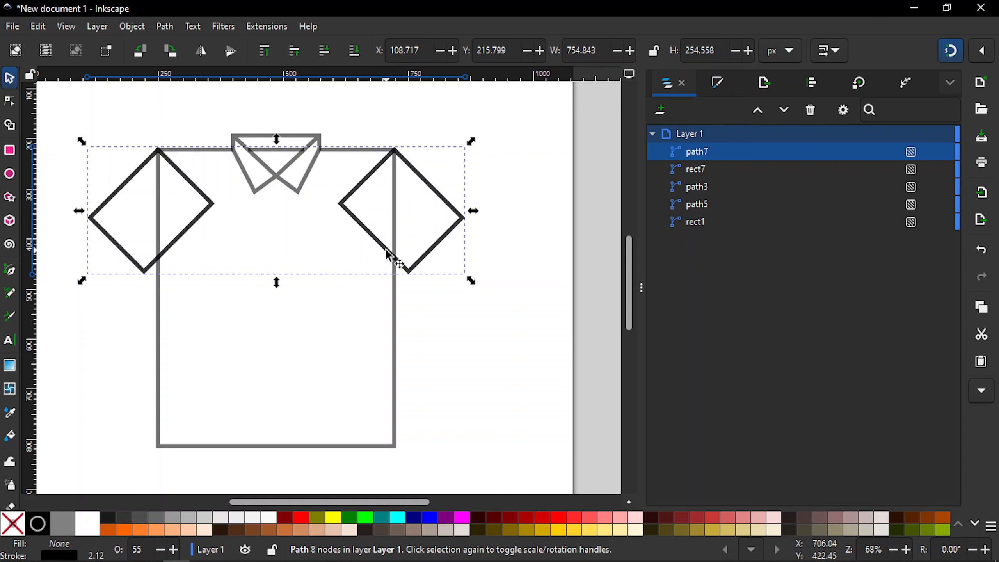
Combine the short horizontal line inside the collar with the shirt body outline and duplicate the combined path in place
left_click(396, 376)
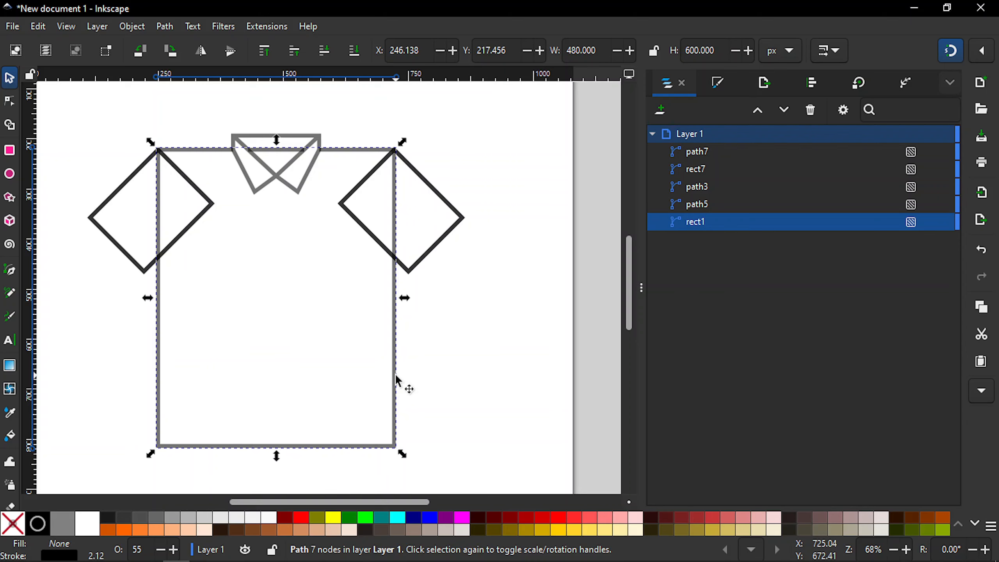
left_click(468, 355)
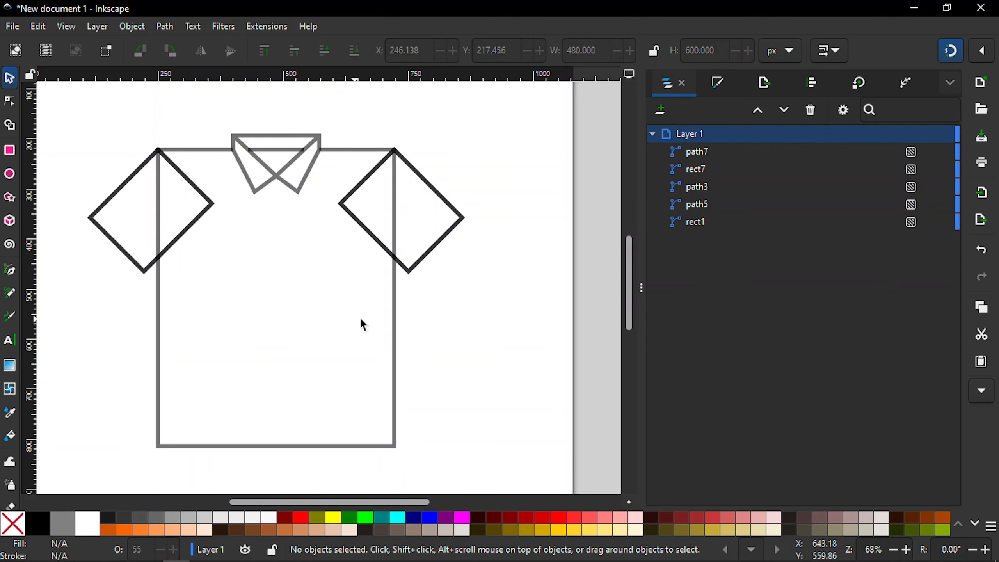
left_click(396, 324)
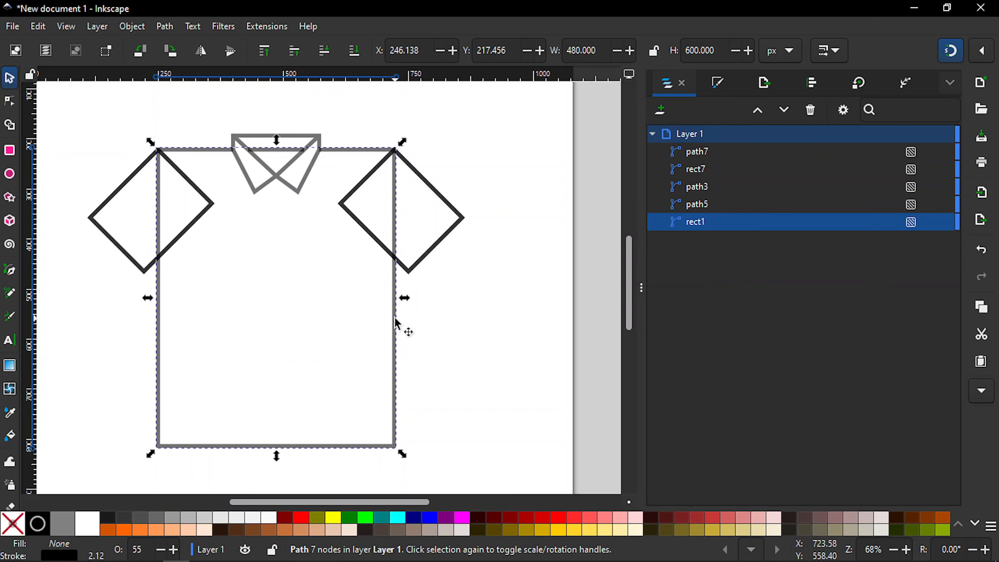
left_click(471, 309)
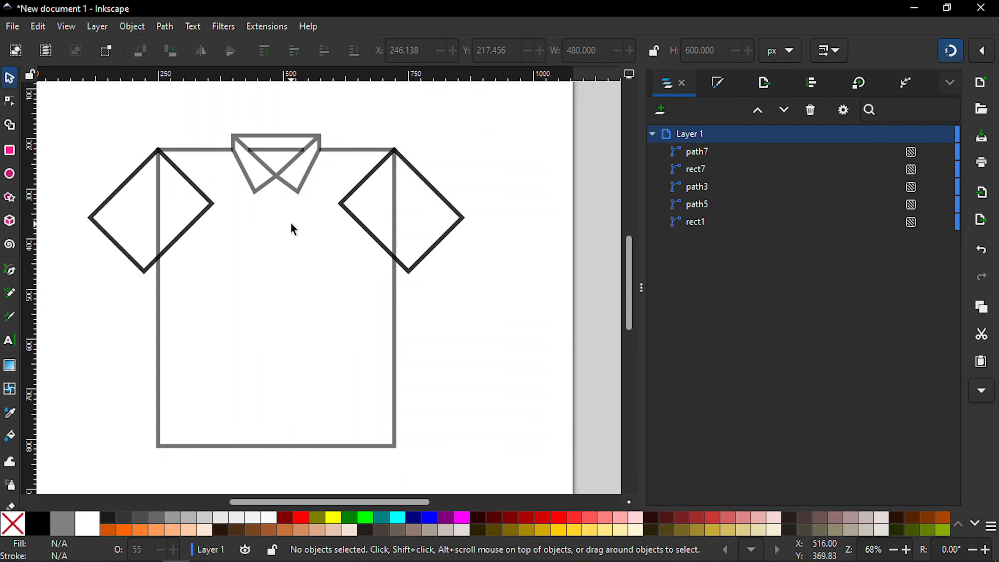
left_click(273, 150)
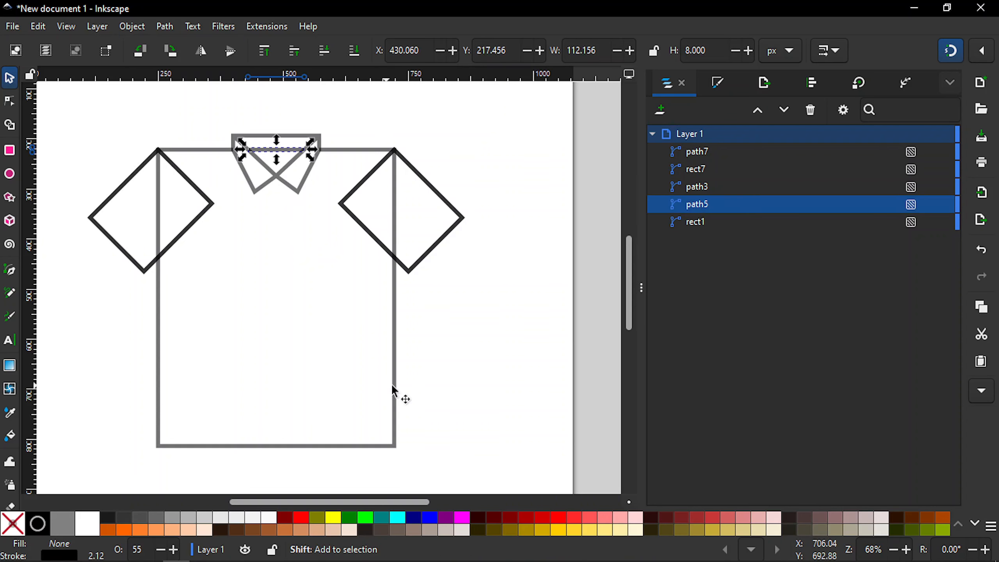
left_click(396, 392, "shift")
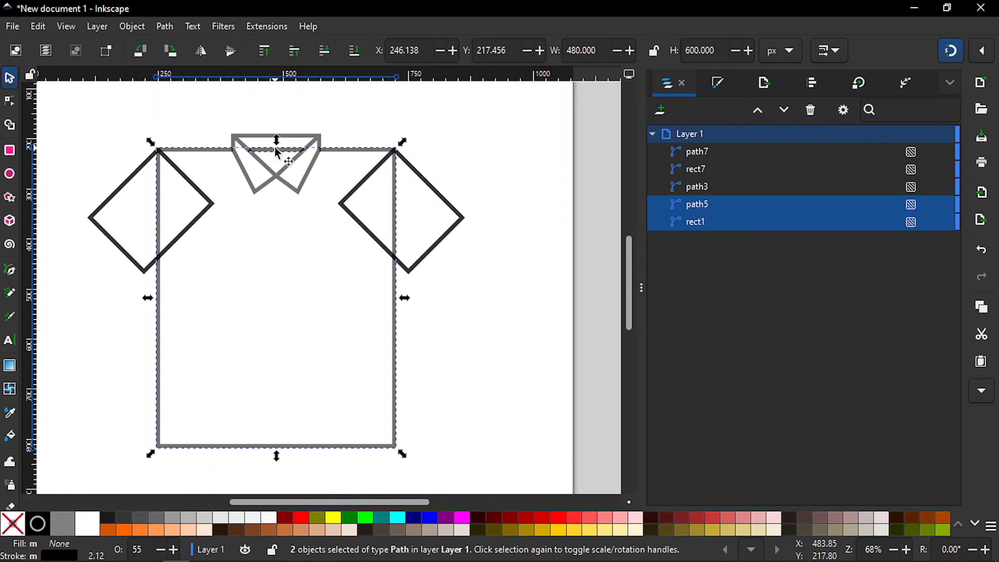
left_click(172, 27)
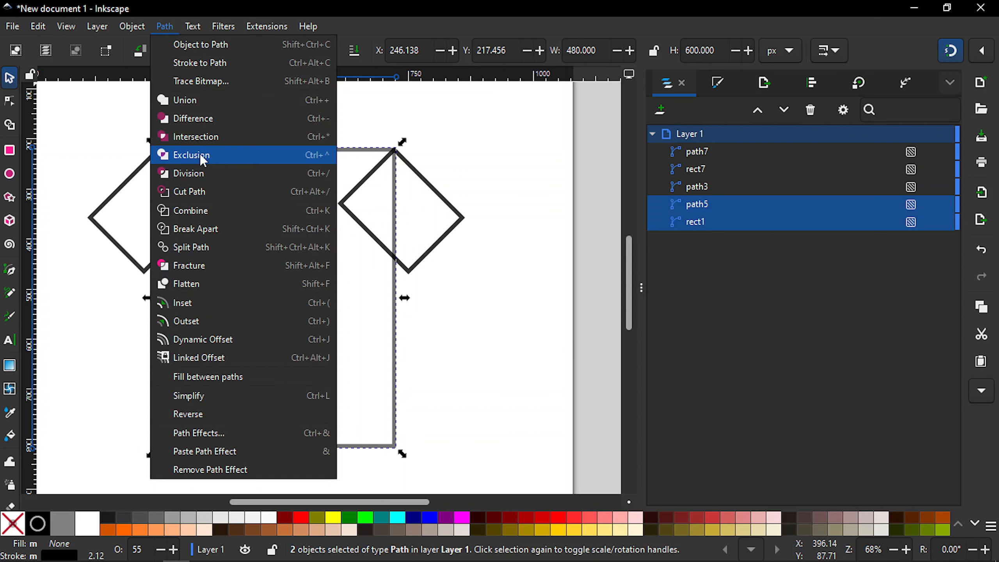
left_click(201, 210)
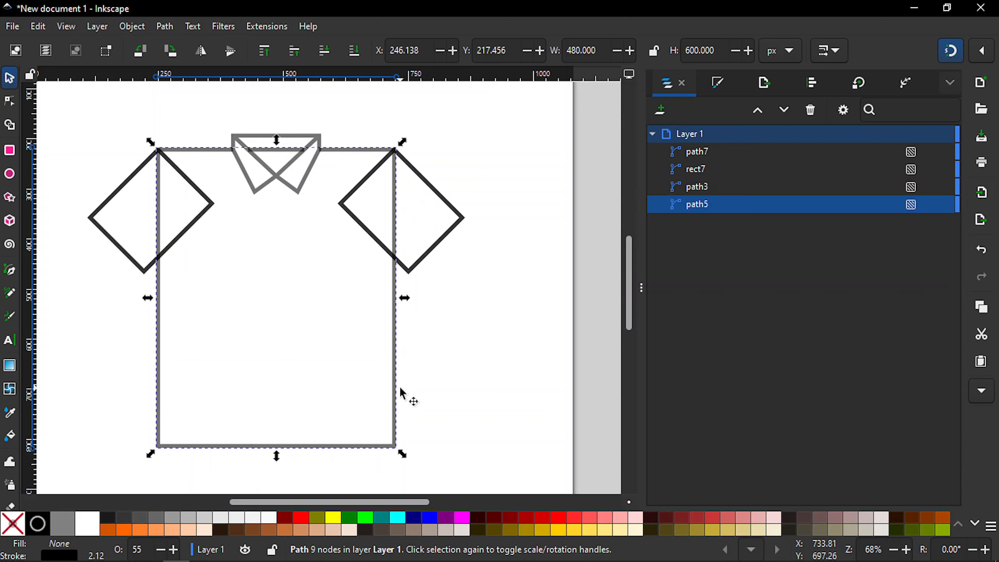
key("ctrl")
key("ctrl+d")
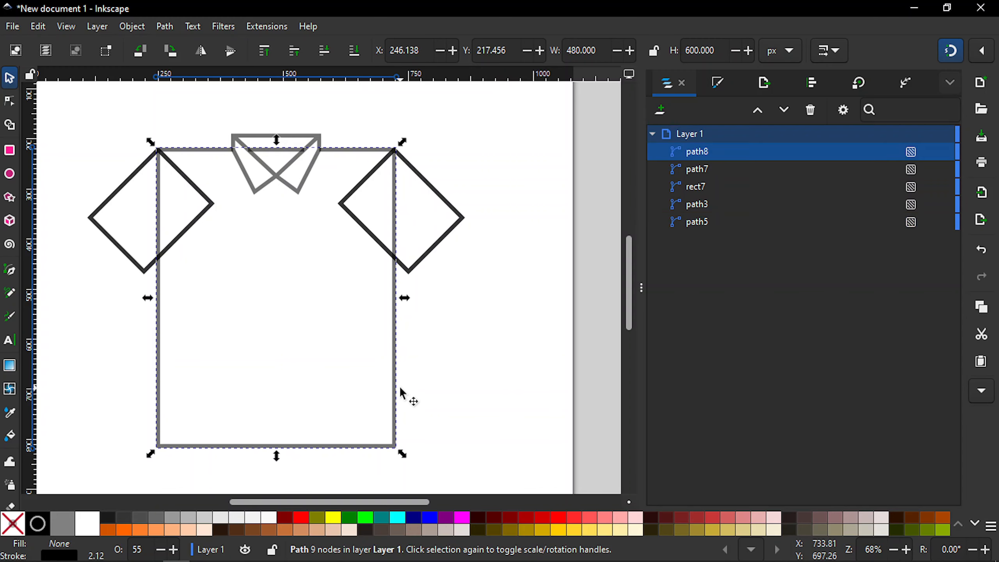
key("Escape")
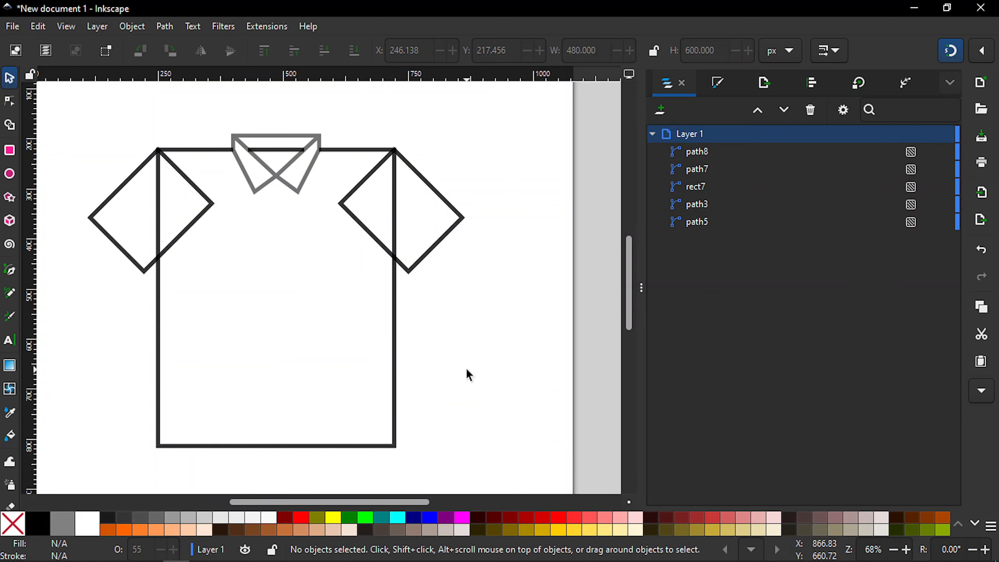
Use Cut Path to split the duplicated sleeves path where the duplicated body outline crosses it
left_click(394, 372)
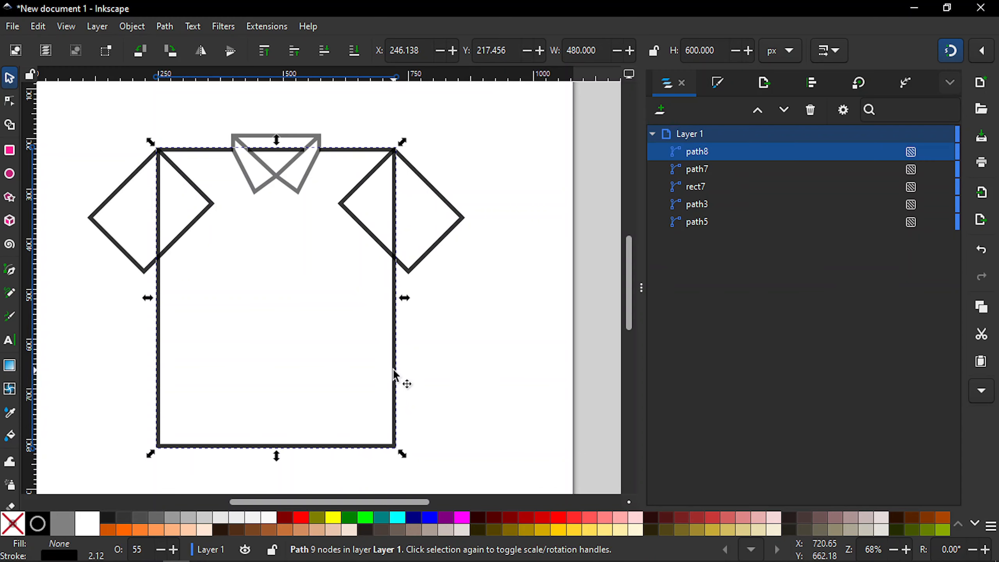
left_click(456, 231, "shift")
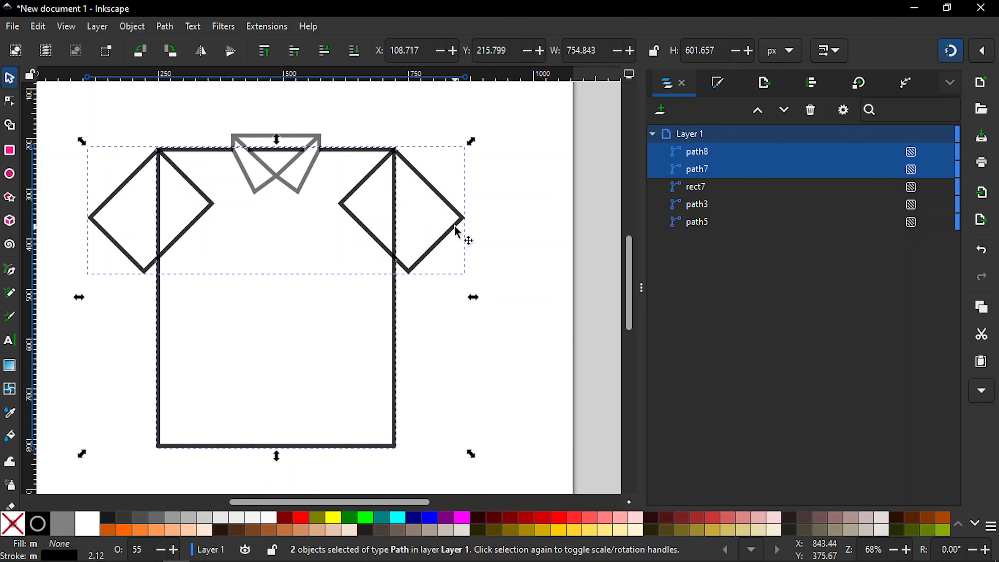
left_click(520, 260)
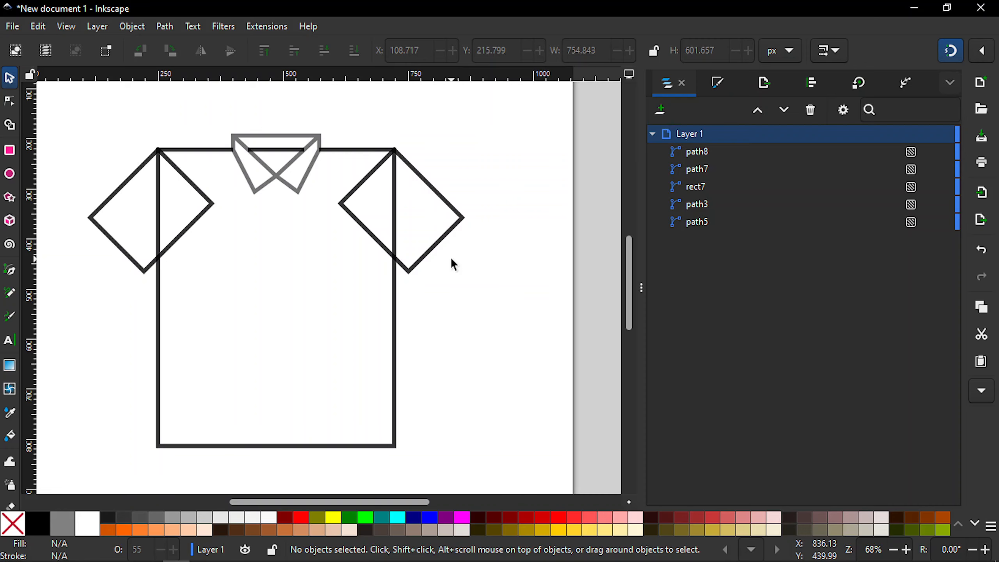
left_click(440, 249)
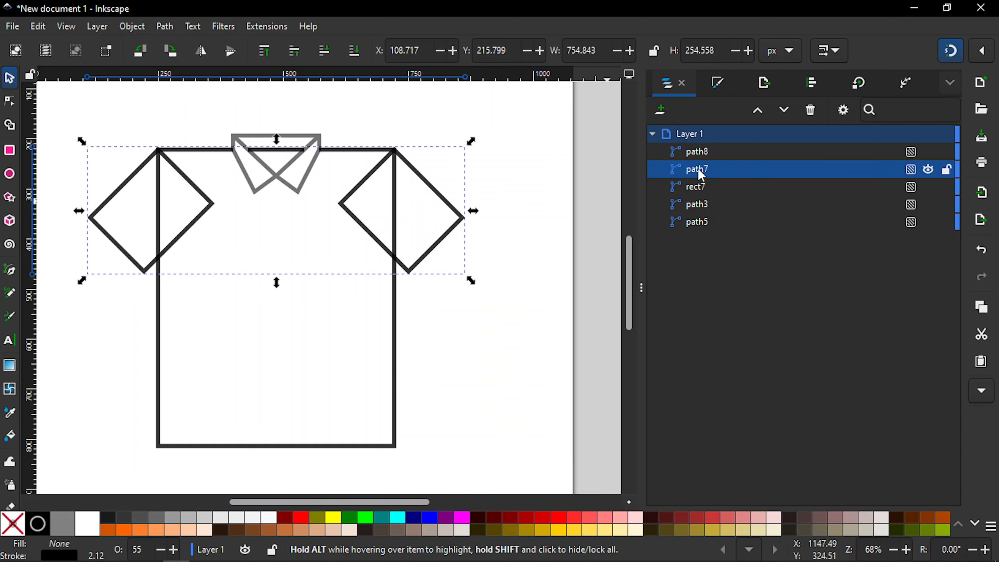
left_click(396, 384)
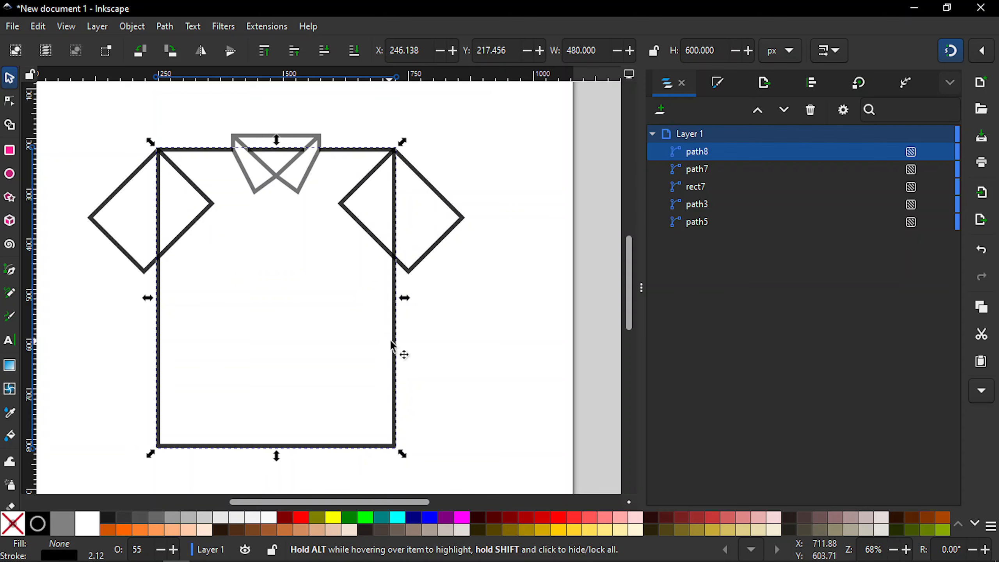
key("shift")
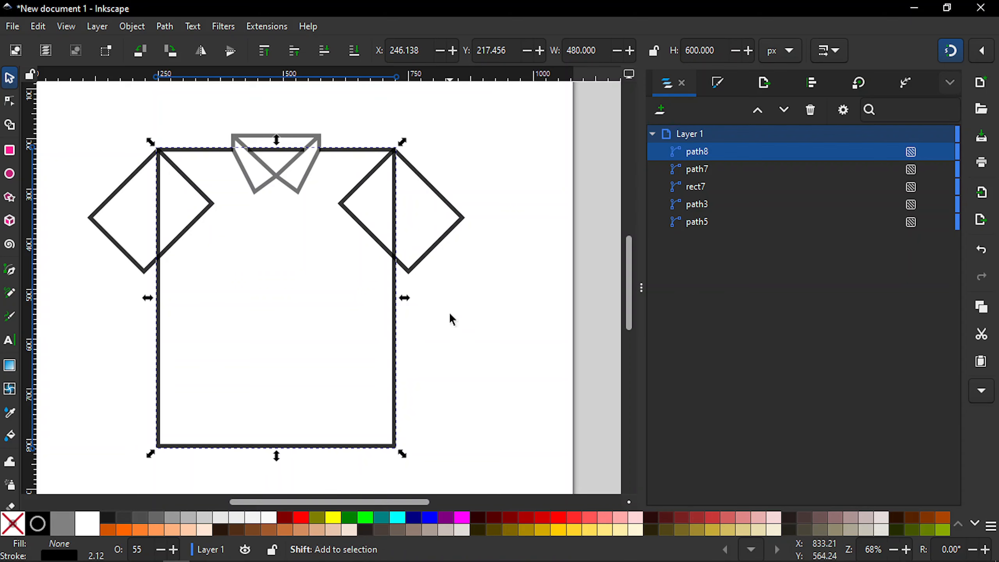
left_click(444, 241, "shift")
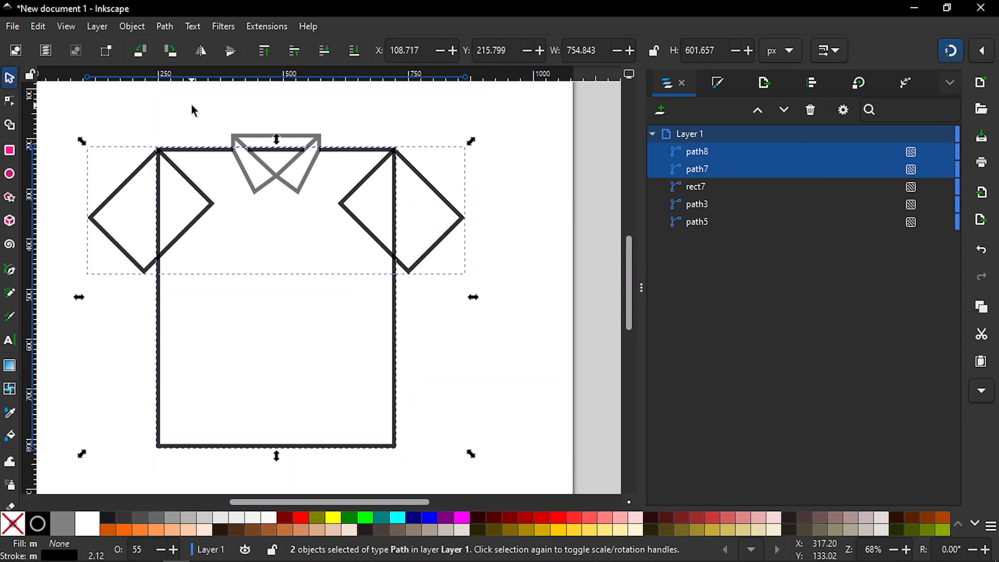
left_click(159, 26)
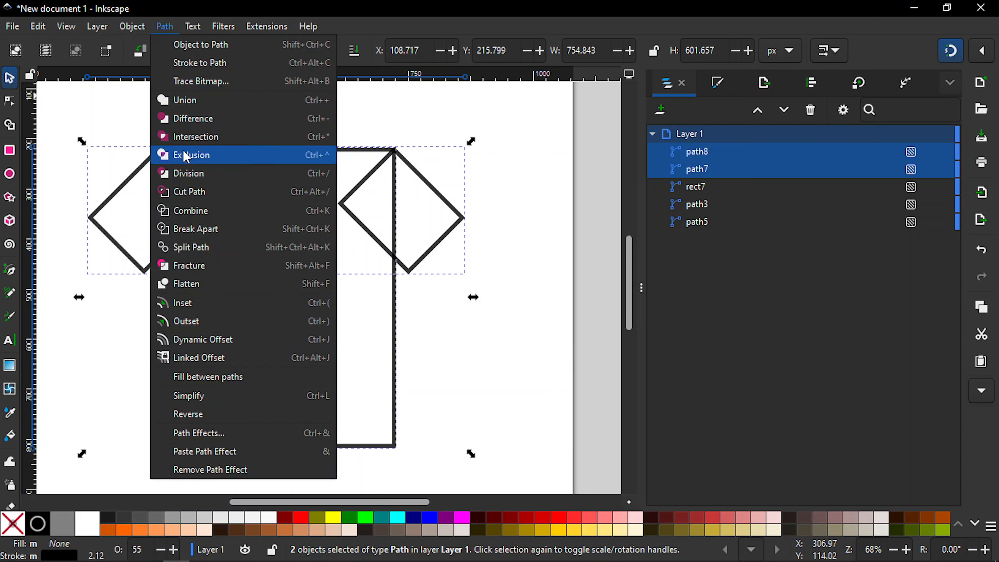
left_click(188, 191)
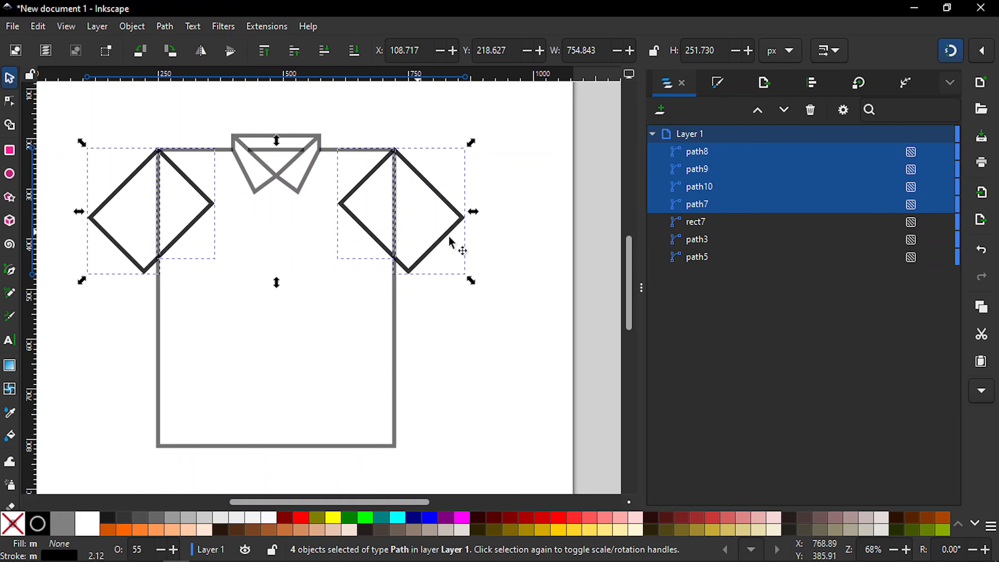
left_click(510, 252)
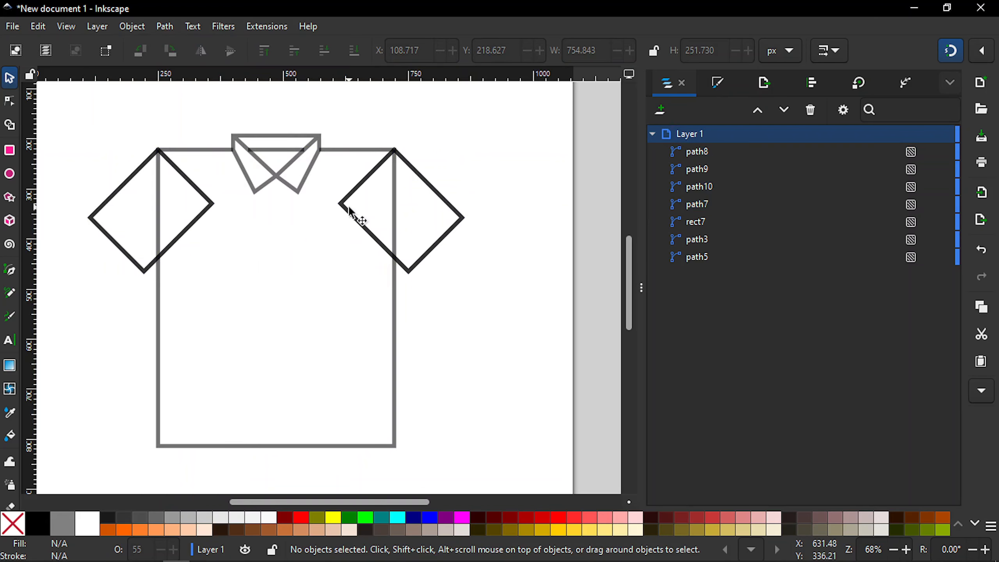
Pull the cut sleeve segments lying inside the shirt body out of the drawing and delete them on both sides
left_click_drag(352, 213, 506, 363)
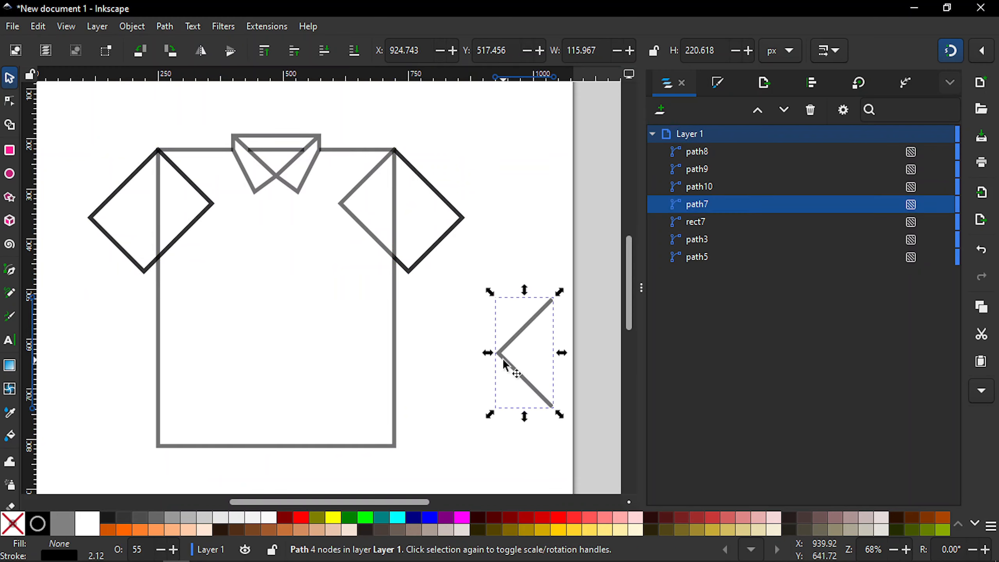
key("Delete")
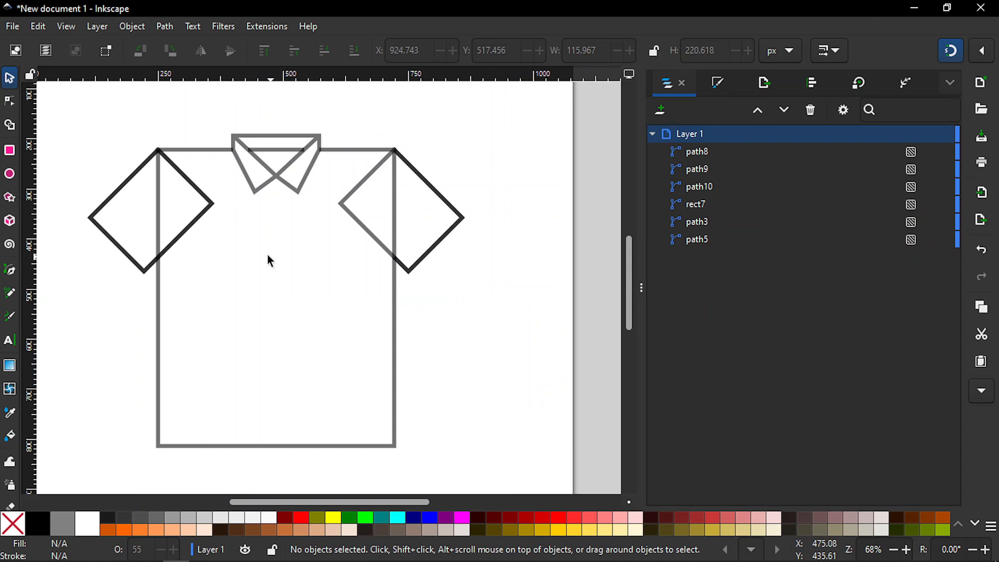
left_click_drag(214, 222, 550, 356)
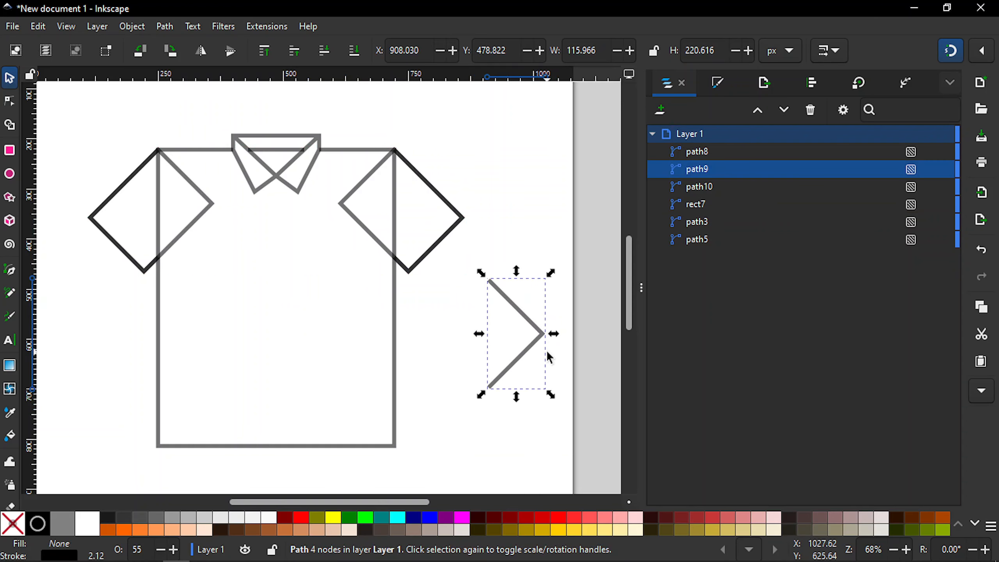
key("Delete")
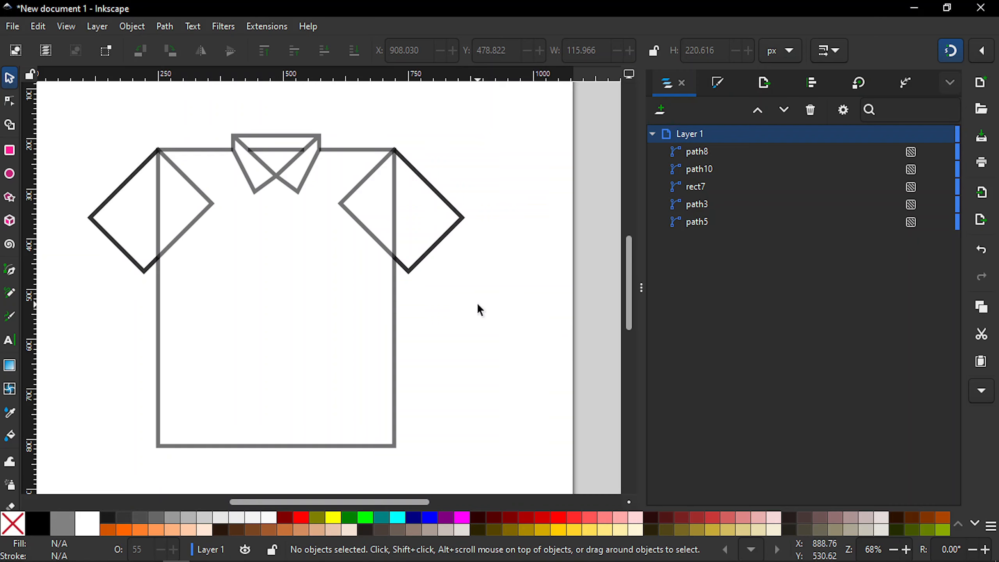
Use Cut Path to split the remaining body outline with the original combined sleeves path
left_click(362, 231)
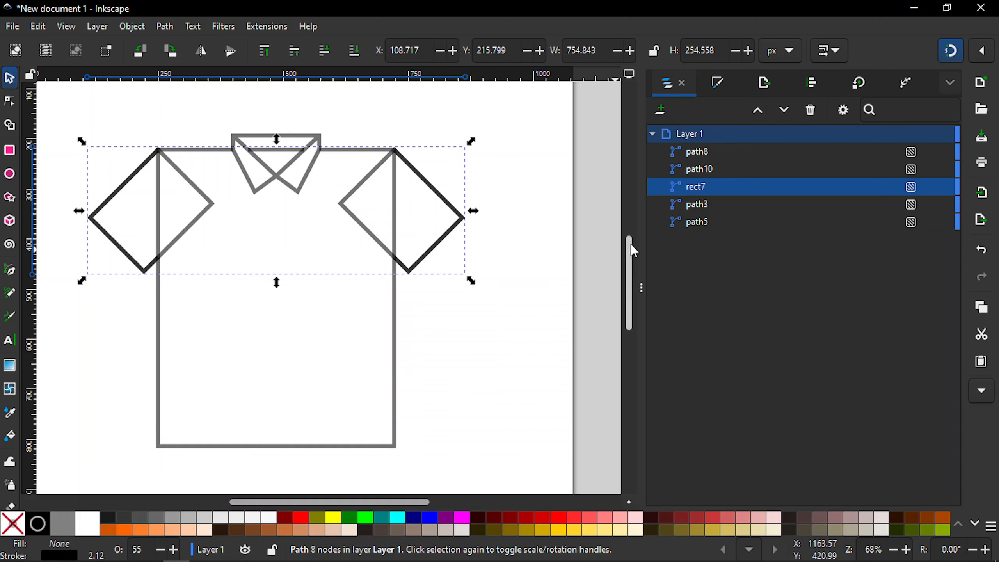
left_click(396, 381, "shift")
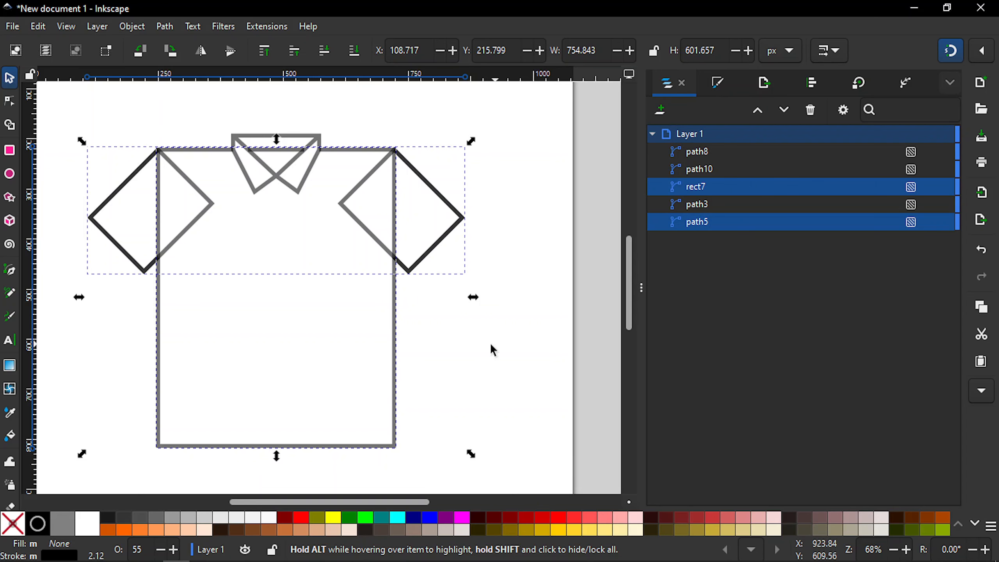
left_click(173, 28)
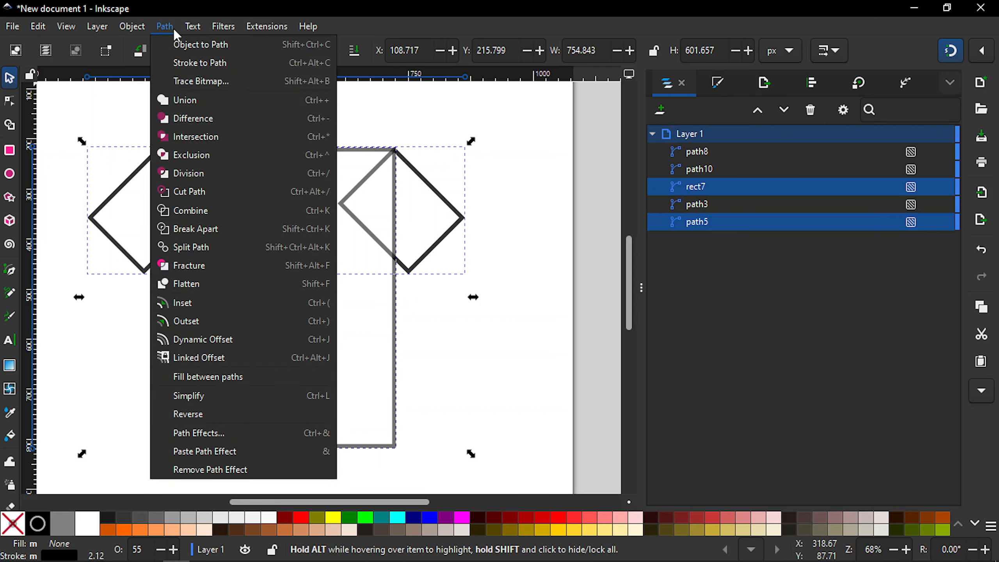
left_click(204, 192)
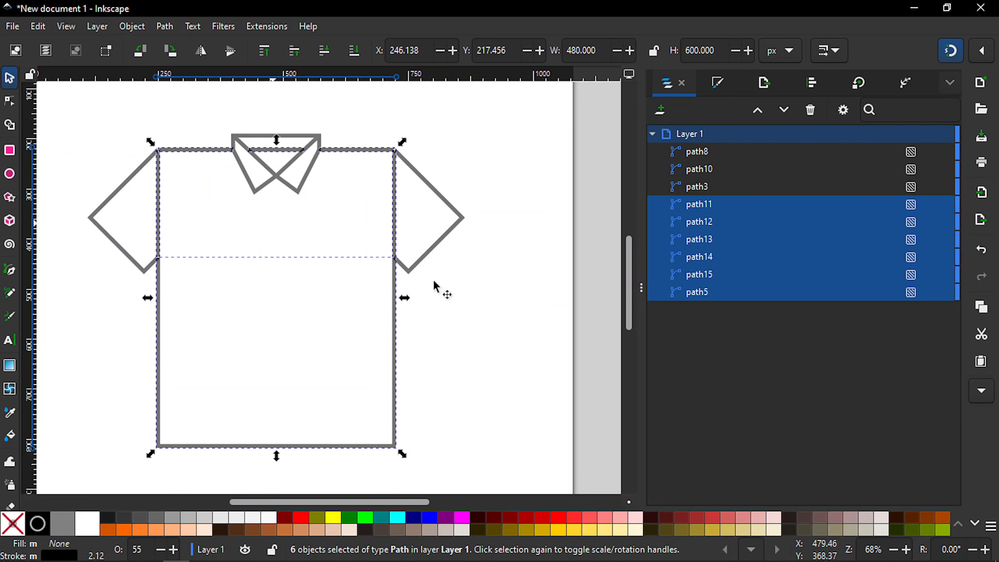
left_click(483, 328)
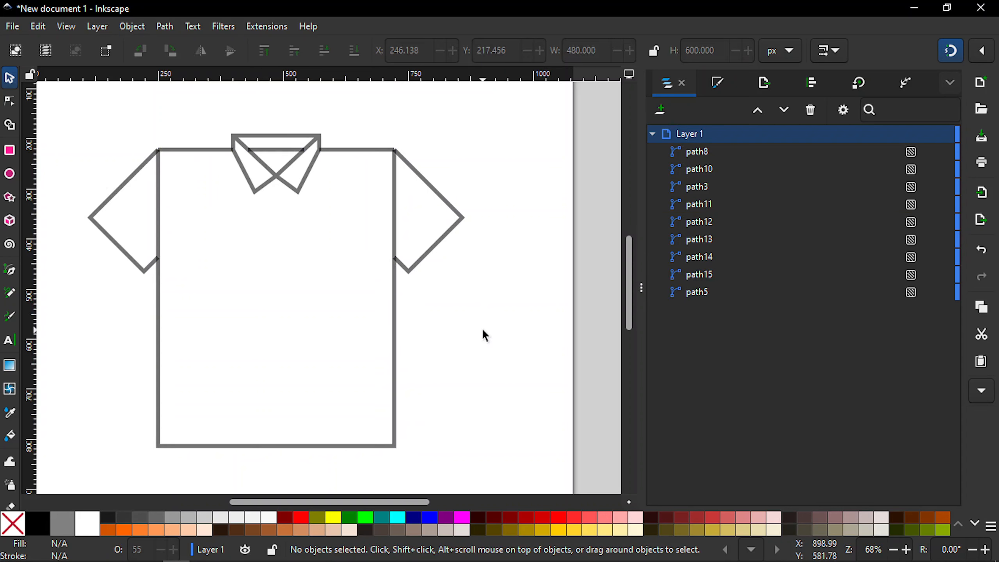
Pull the body side segments running through the sleeve openings out of the shirt and delete them on both sides
left_click_drag(478, 181, 536, 181)
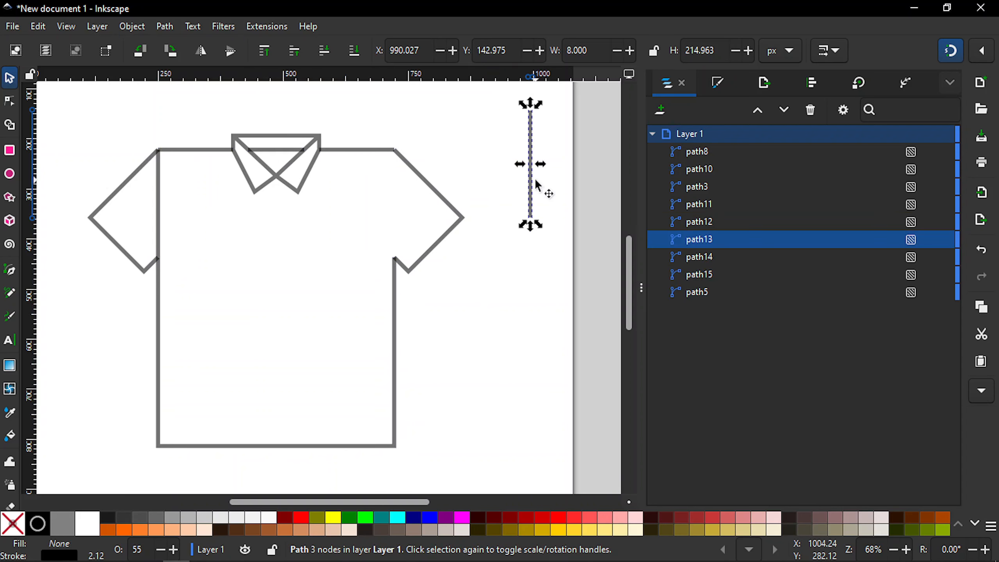
key("Delete")
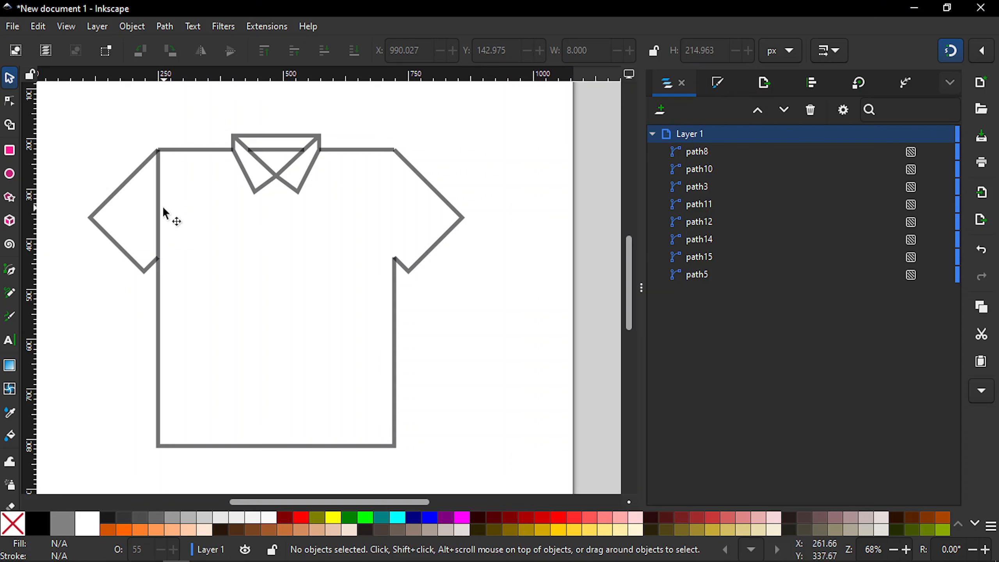
left_click_drag(157, 210, 536, 182)
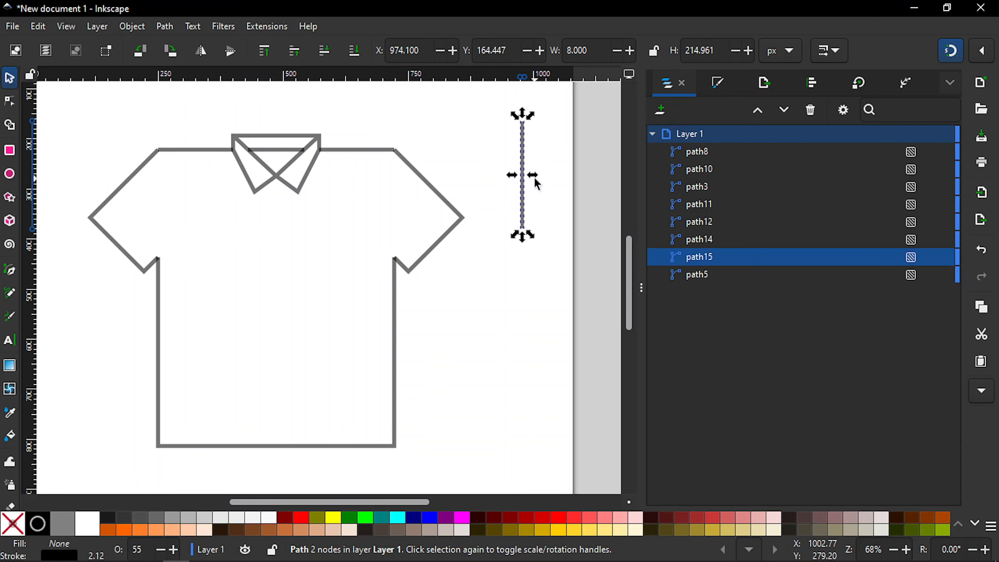
key("Delete")
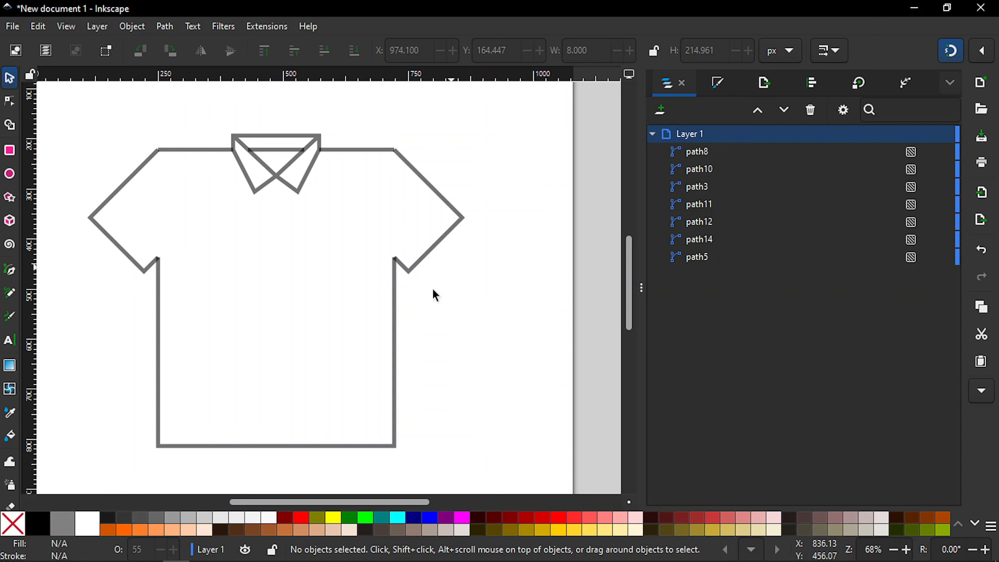
Combine the two shoulder lines, the short line inside the collar and the lower body outline into one path
left_click(395, 340)
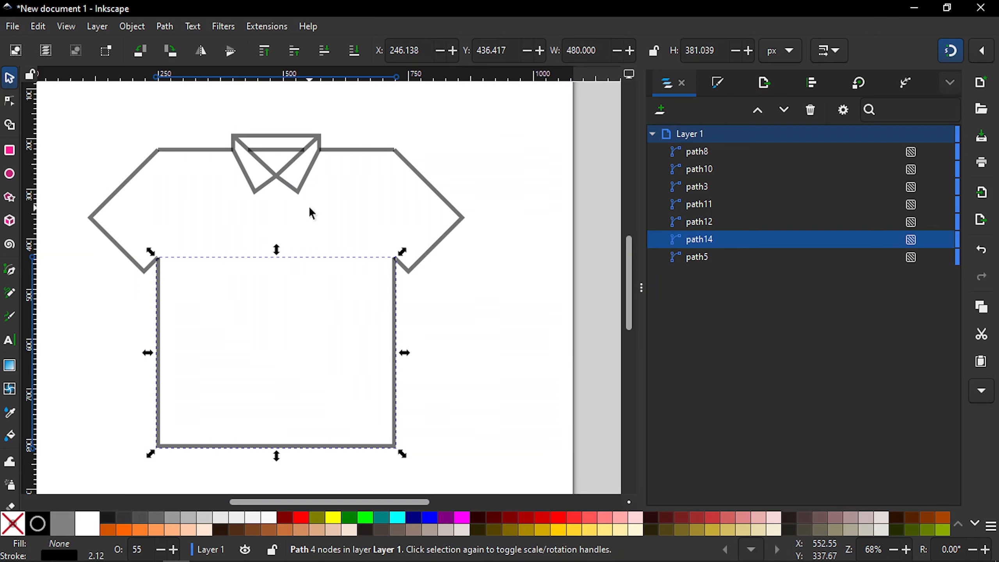
left_click(276, 149)
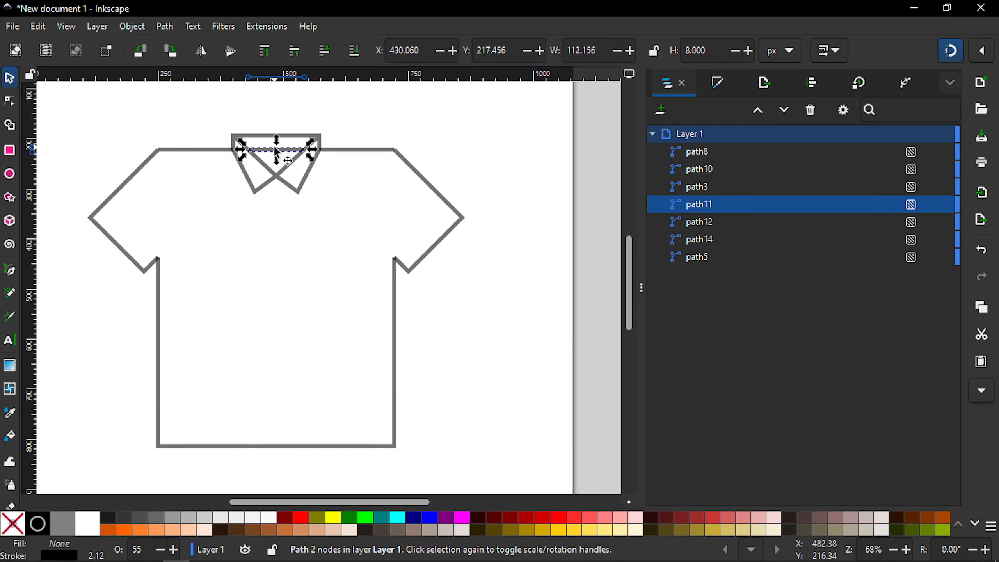
left_click(210, 148)
left_click(343, 147)
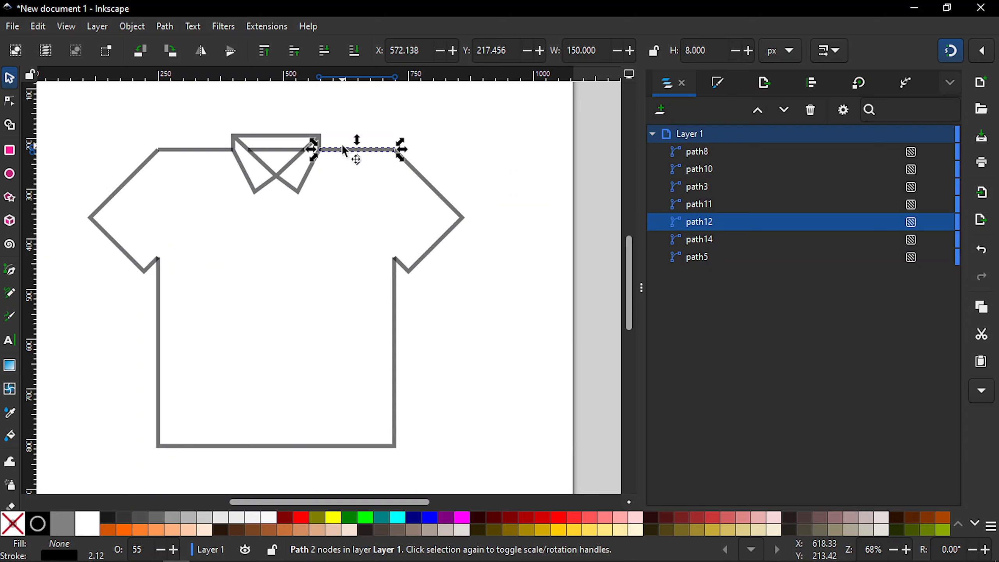
left_click(206, 145)
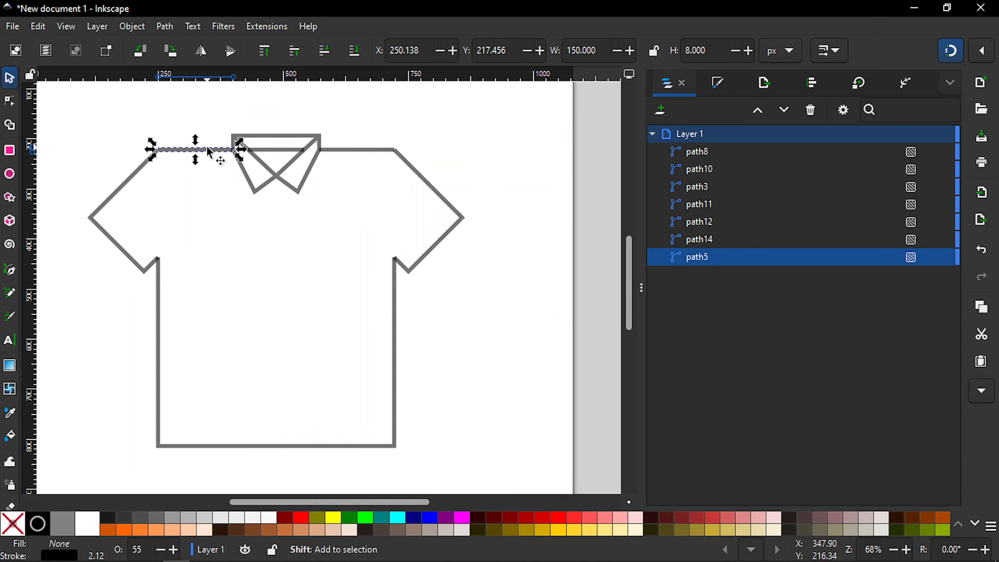
left_click(273, 149, "shift")
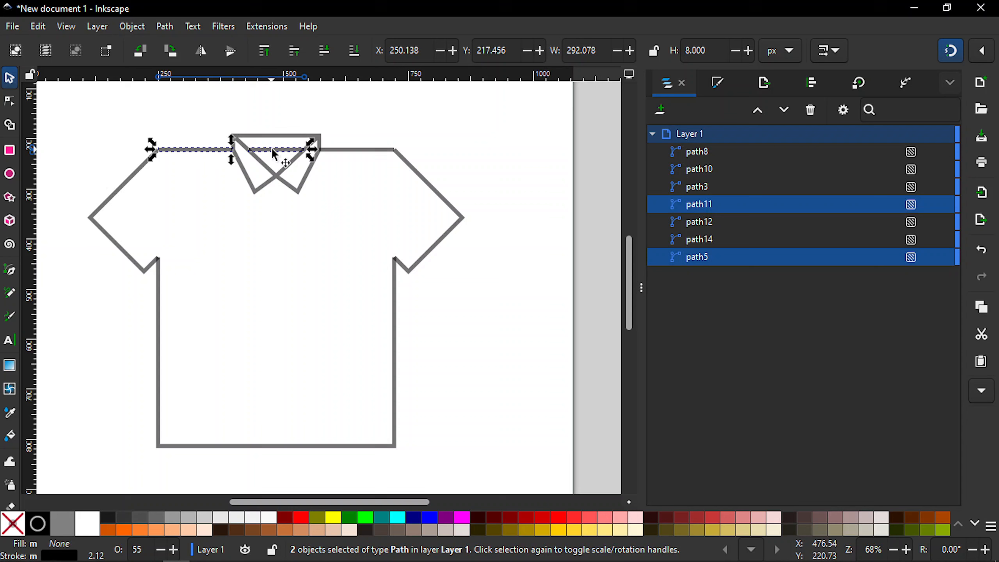
left_click(357, 150, "shift")
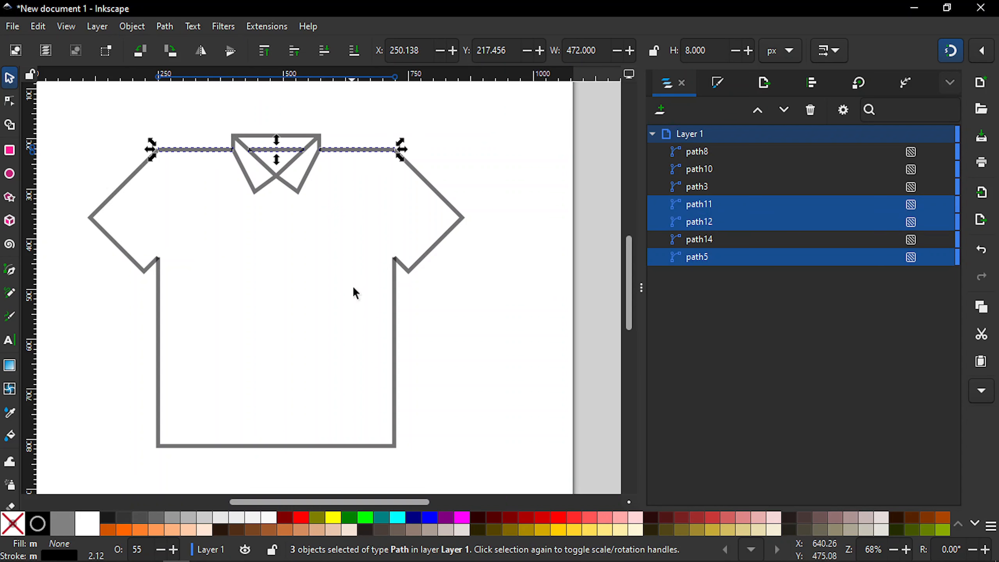
left_click(395, 386, "shift")
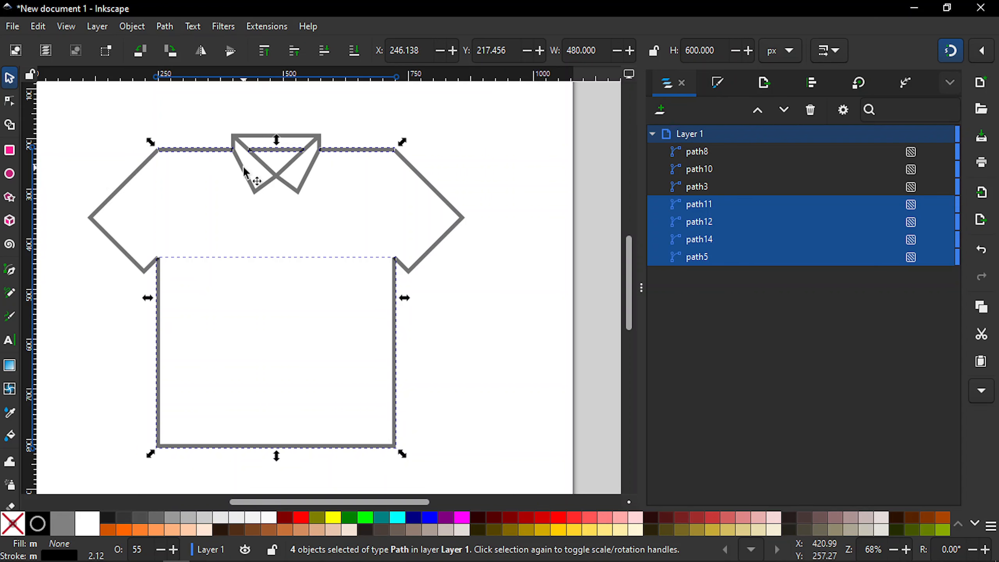
left_click(165, 26)
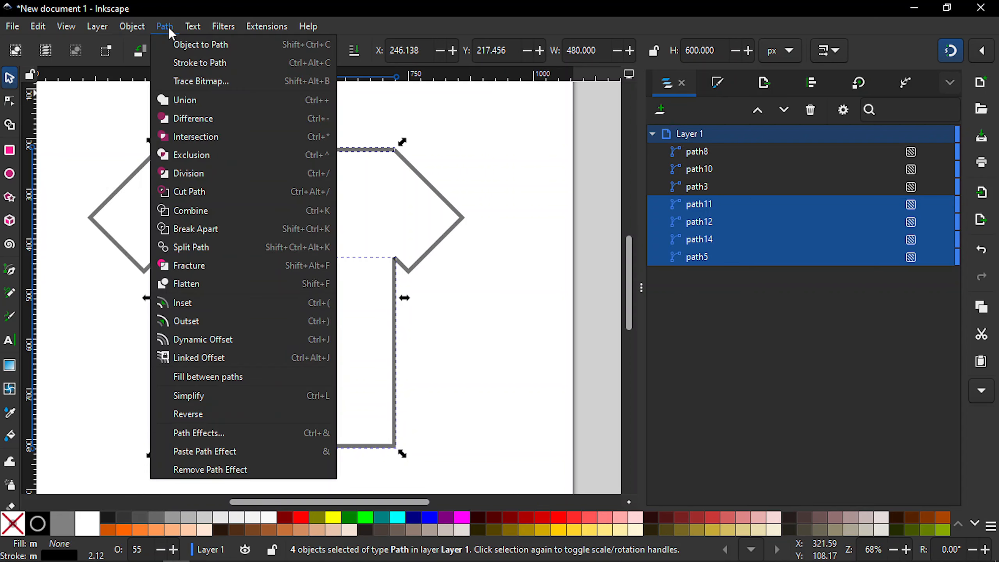
left_click(207, 211)
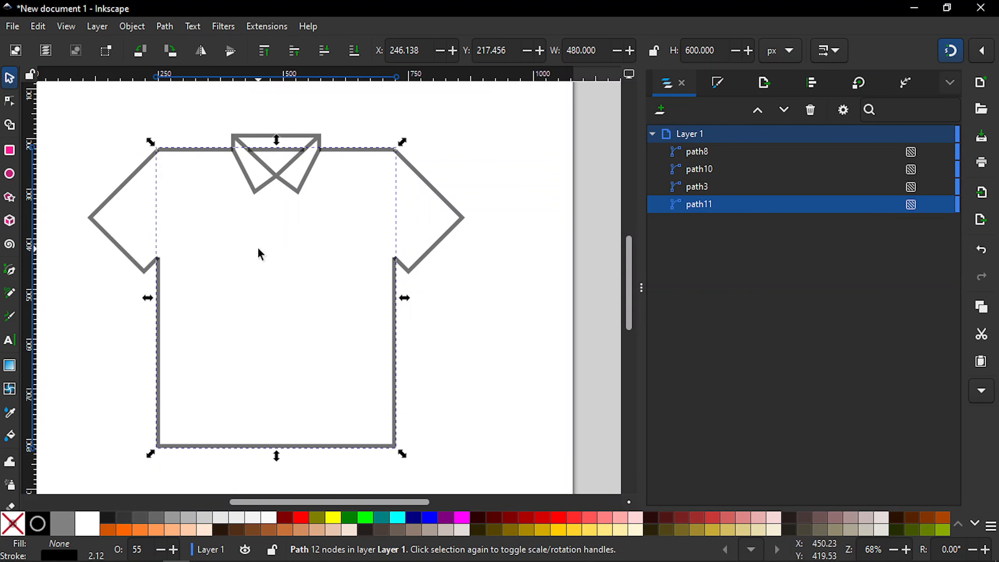
left_click(514, 315)
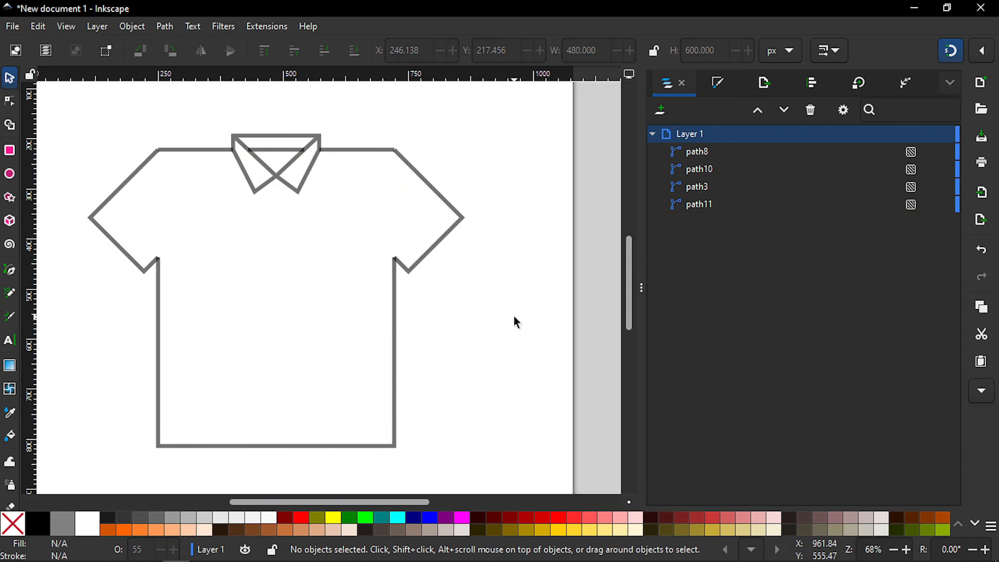
Combine the left and right sleeve outlines into a single path
left_click(457, 231)
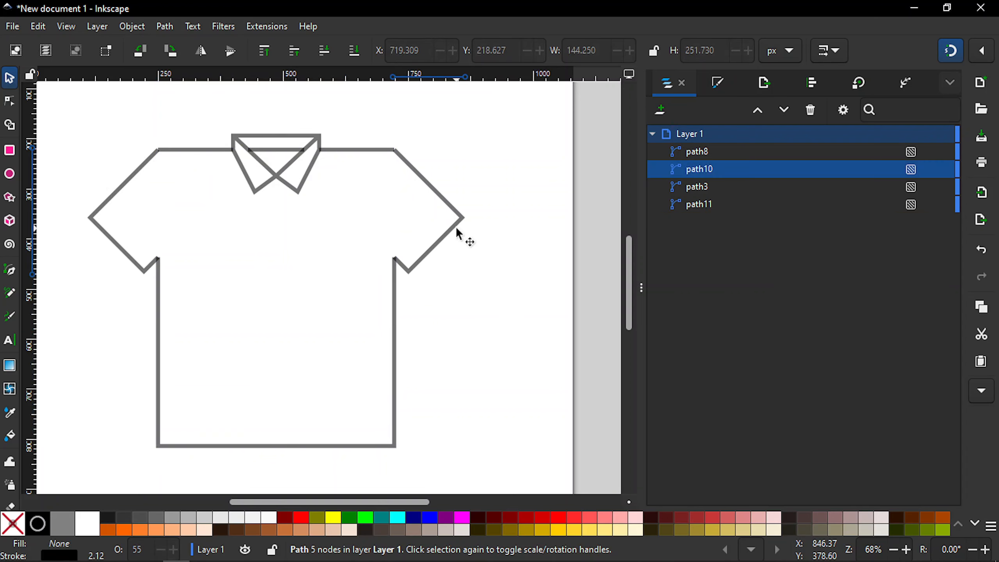
left_click(130, 176)
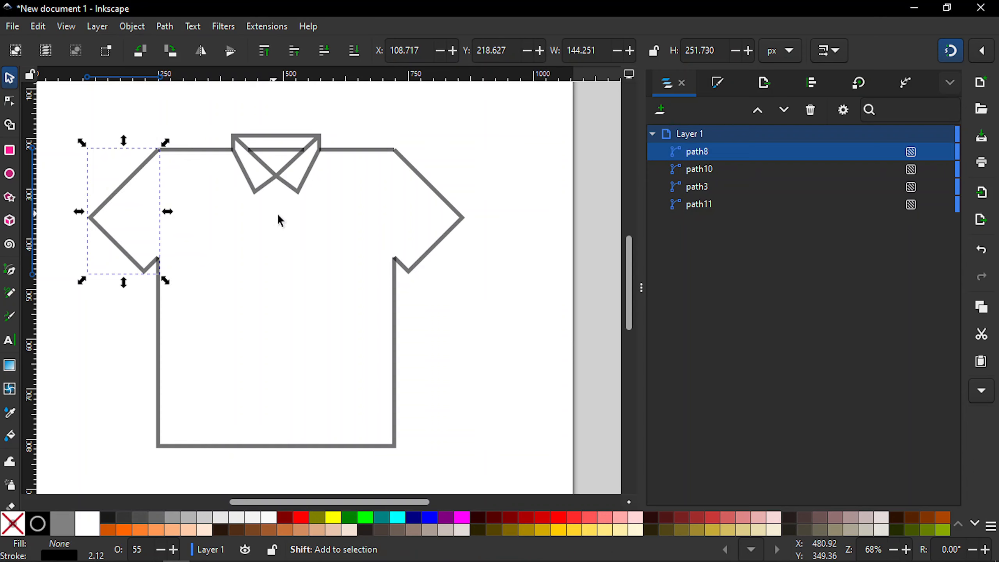
left_click(453, 210, "shift")
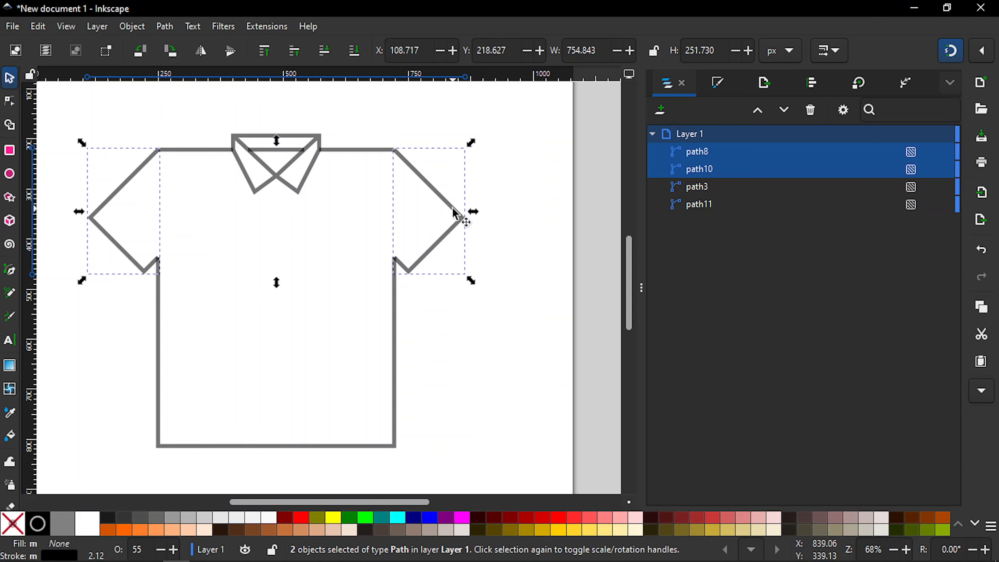
left_click(170, 24)
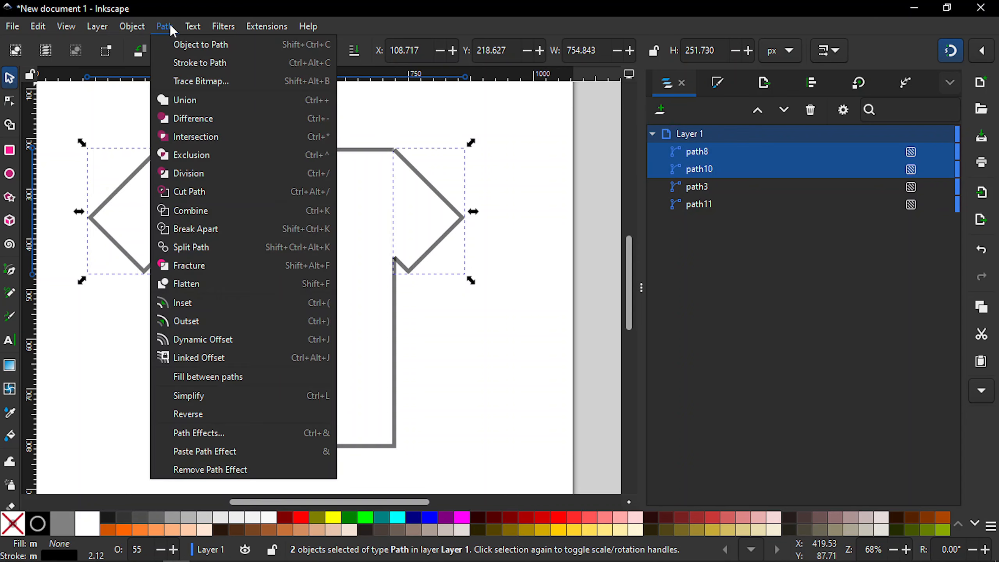
left_click(196, 212)
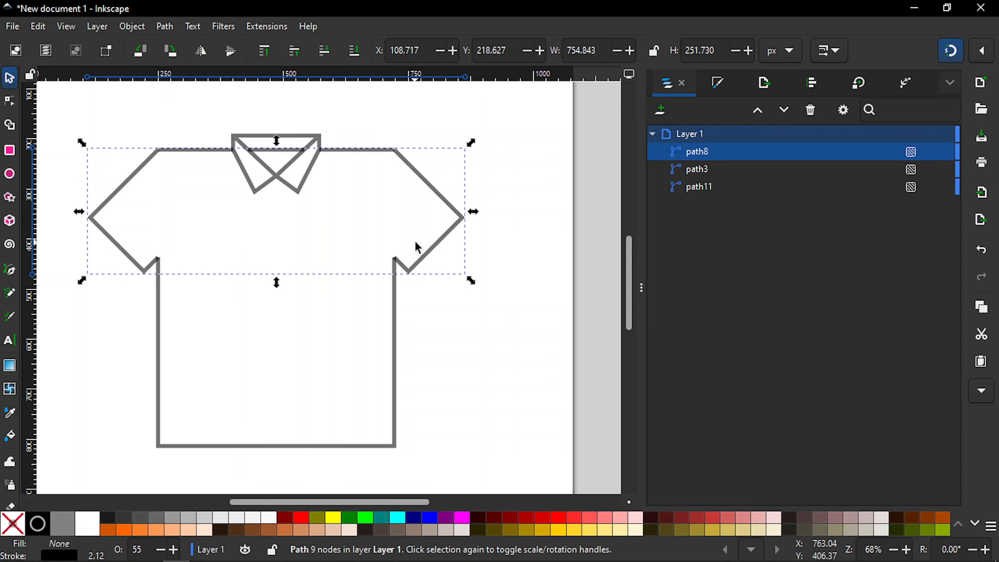
left_click(495, 334)
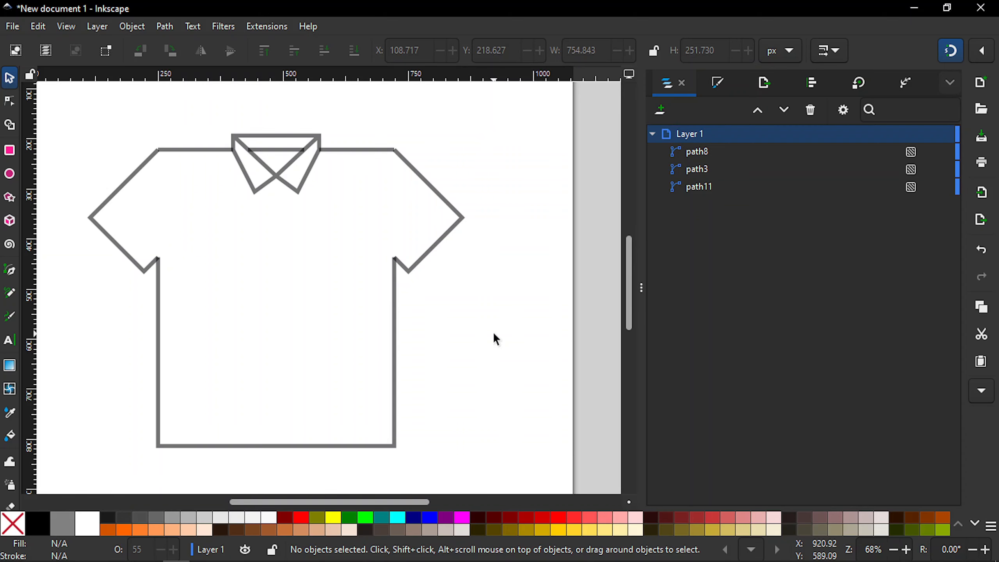
Check the body, sleeves and collar paths one by one to see which parts of the shirt each contains
left_click(394, 347)
left_click(431, 251)
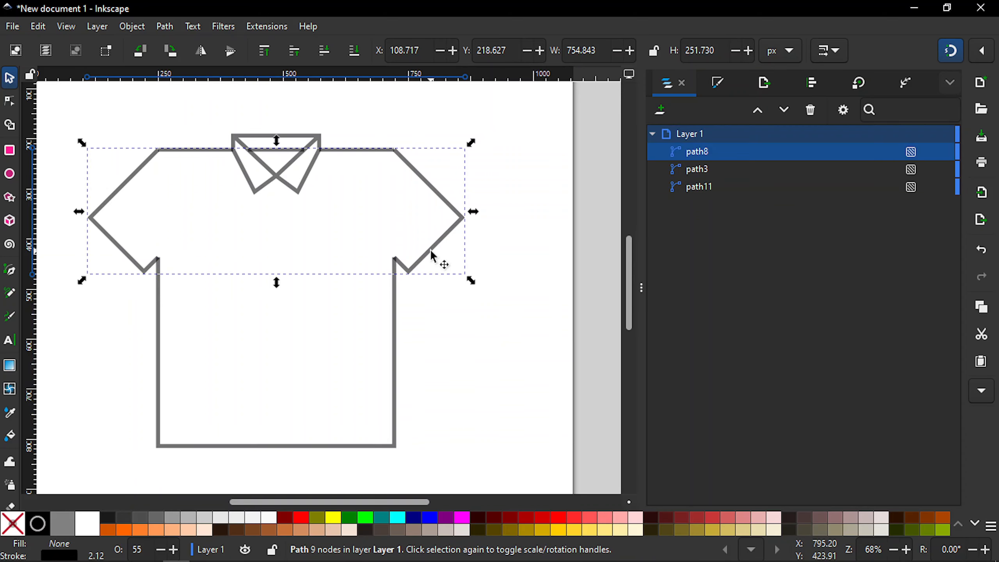
left_click(294, 189)
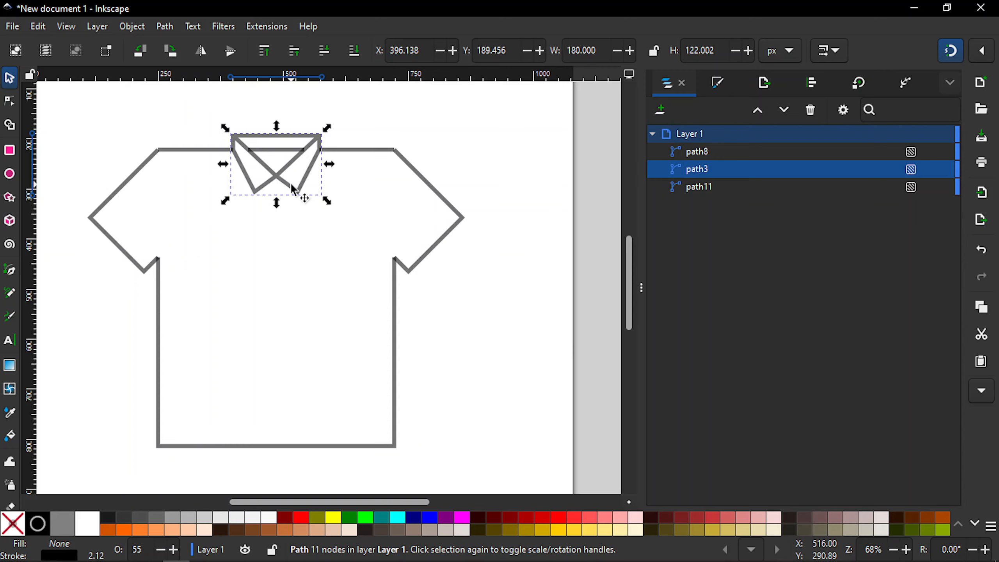
left_click(462, 336)
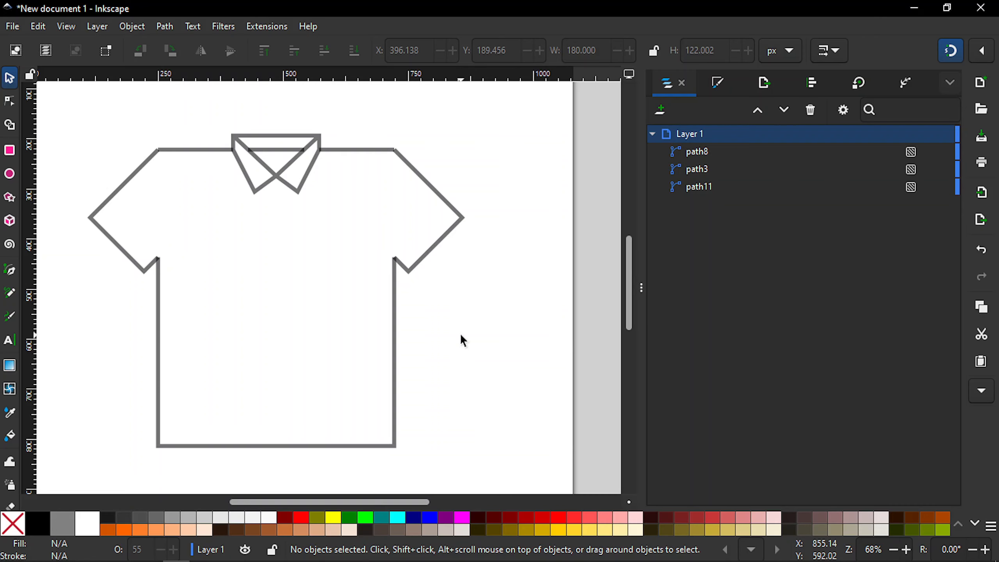
left_click(394, 371)
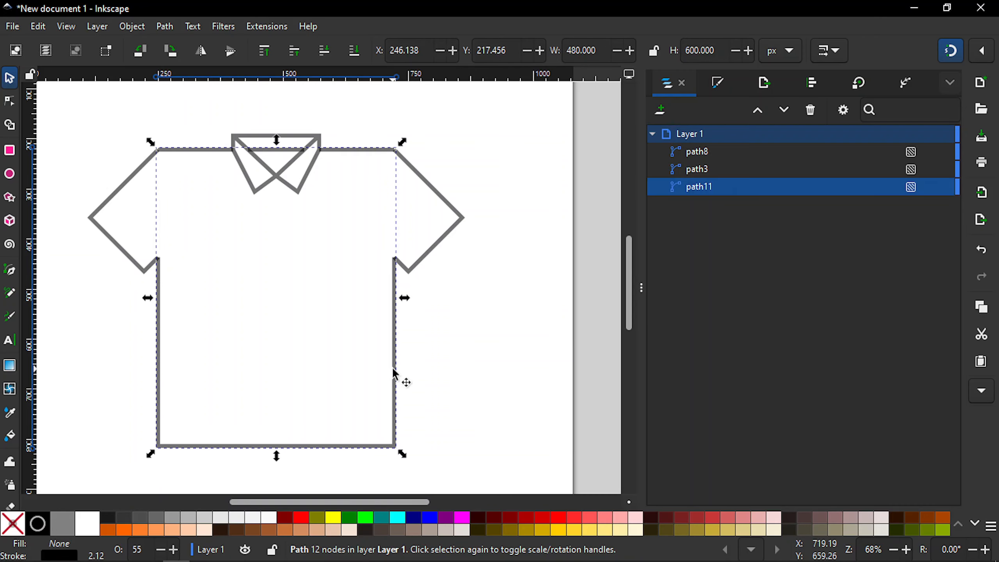
left_click(504, 342)
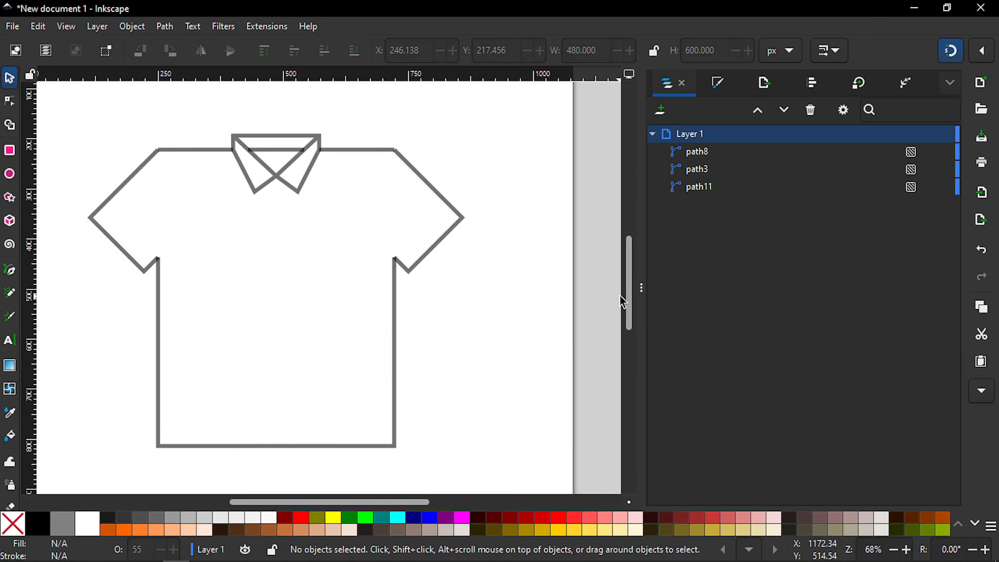
Examine up close how the sleeve ends meet the body at the right shoulder and underarm
left_click_drag(630, 299, 633, 278)
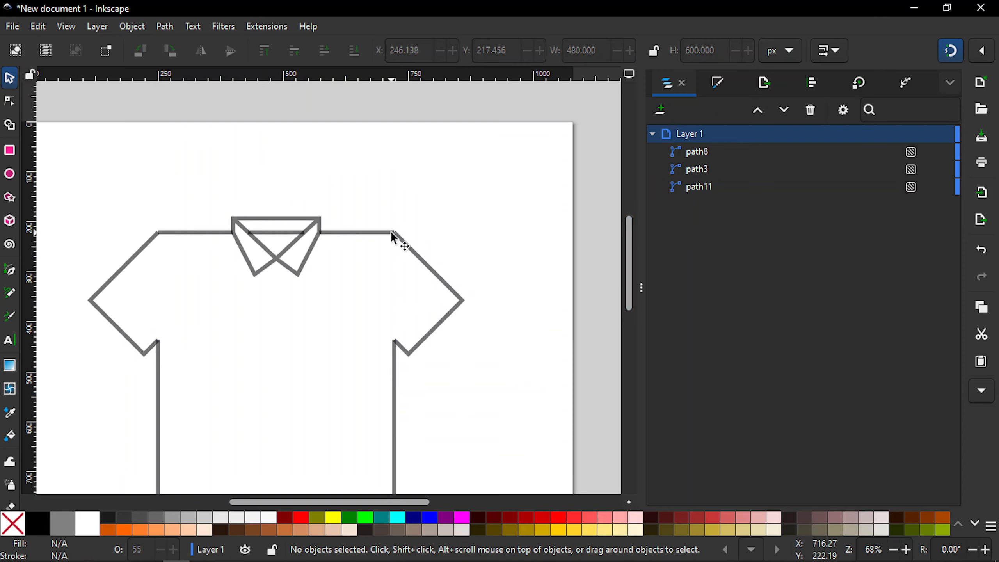
key("plus")
key("plus")
key("plus")
key("plus")
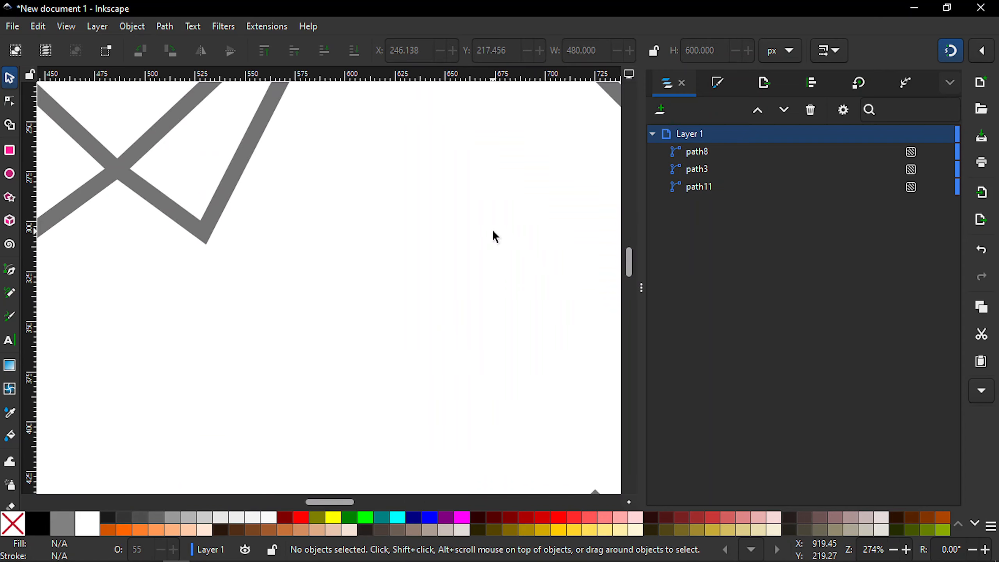
left_click_drag(331, 502, 353, 503)
left_click_drag(631, 260, 631, 255)
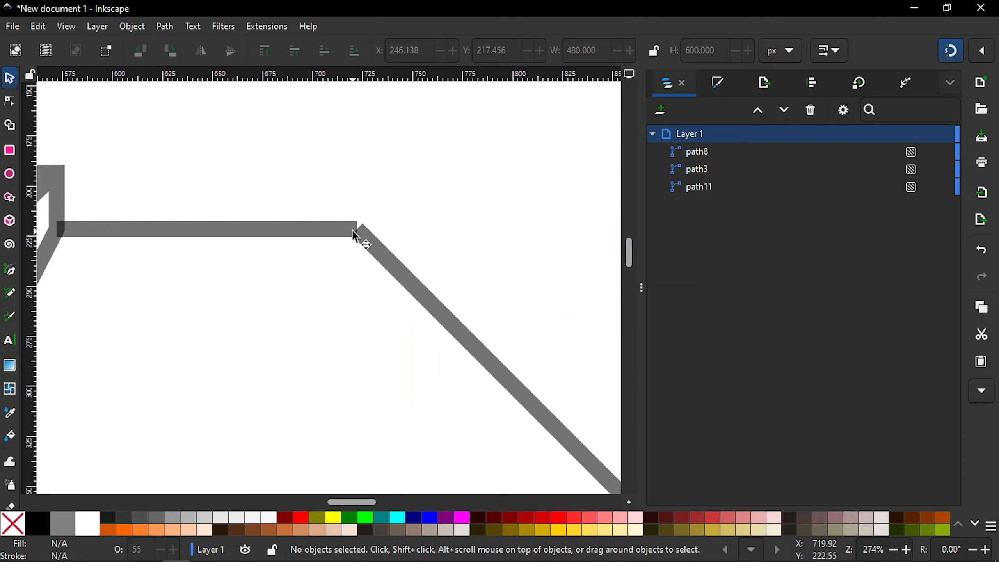
left_click_drag(627, 247, 628, 270)
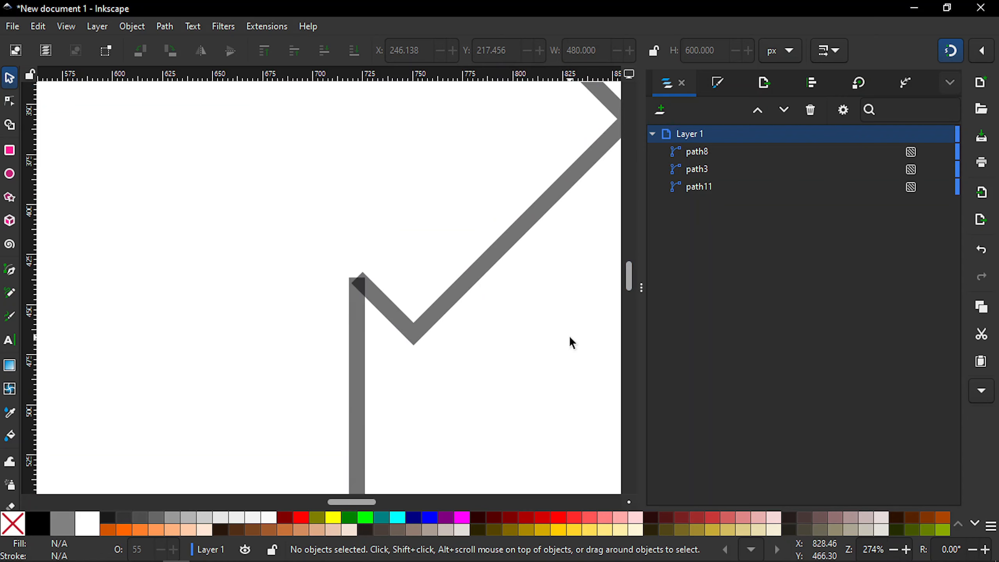
scroll(570, 338, "down", 4)
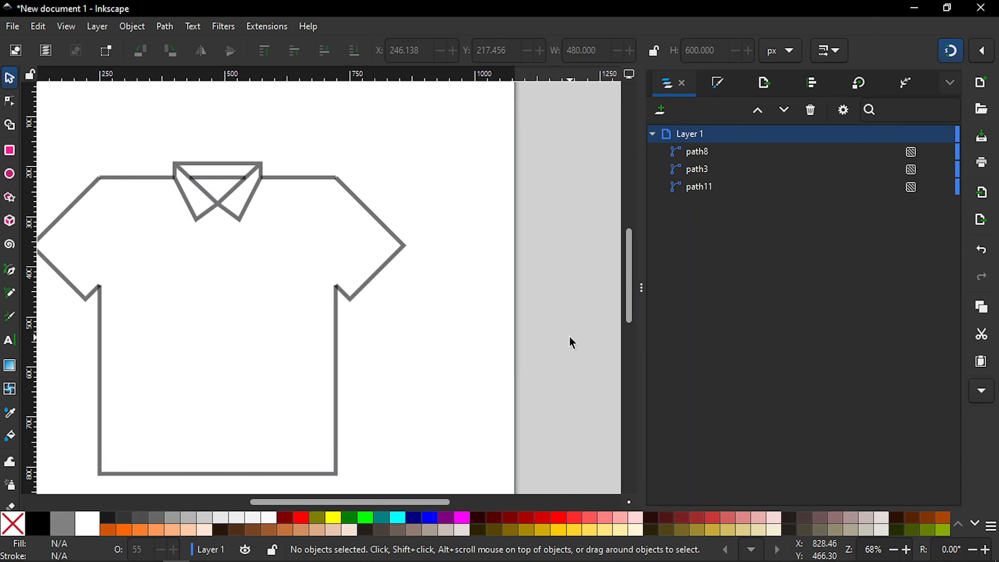
left_click_drag(434, 501, 406, 503)
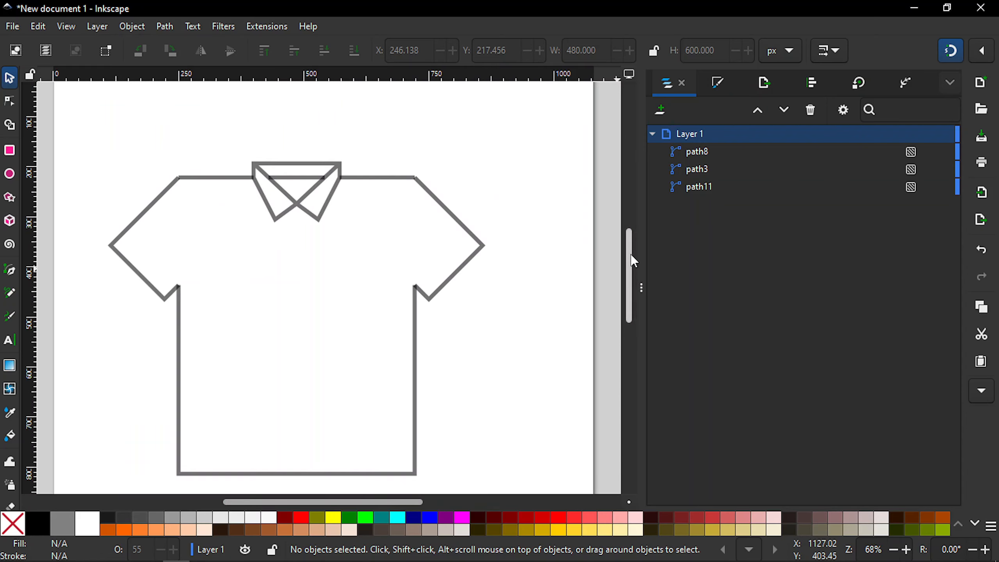
left_click_drag(630, 254, 632, 260)
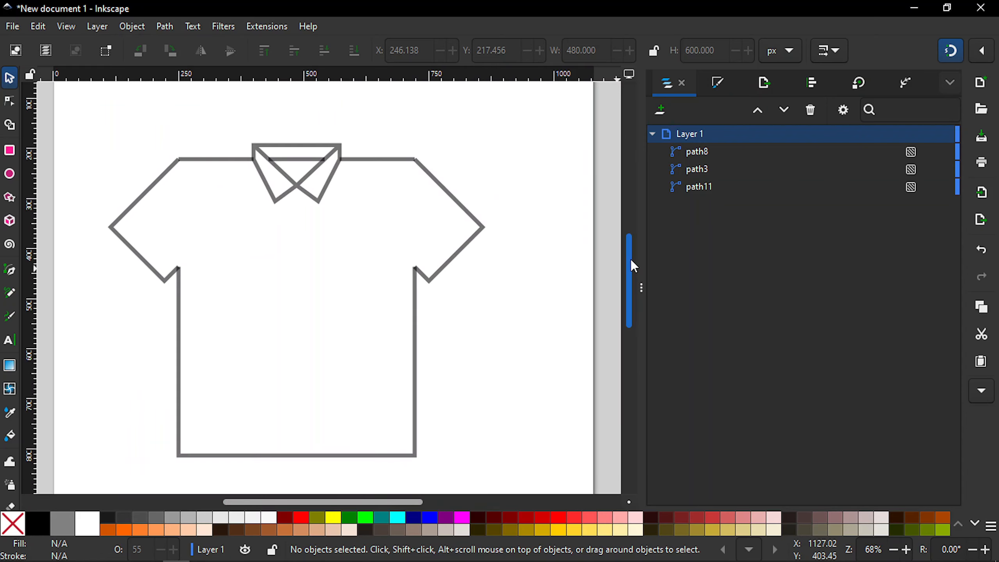
Join the overlapping nodes of the body and sleeve paths at both shoulders and both underarms so they form one path
left_click(415, 370)
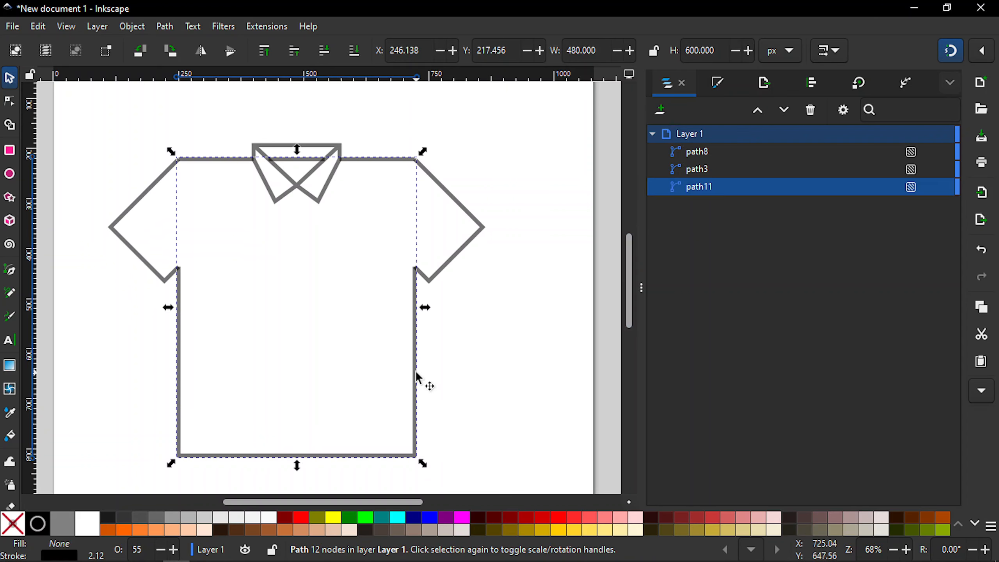
key("shift")
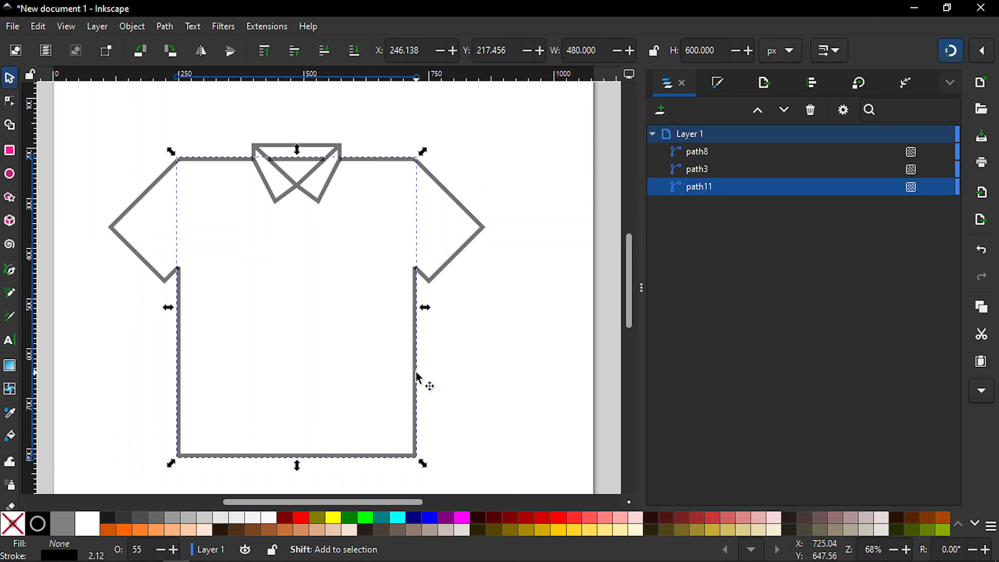
left_click(459, 247, "shift")
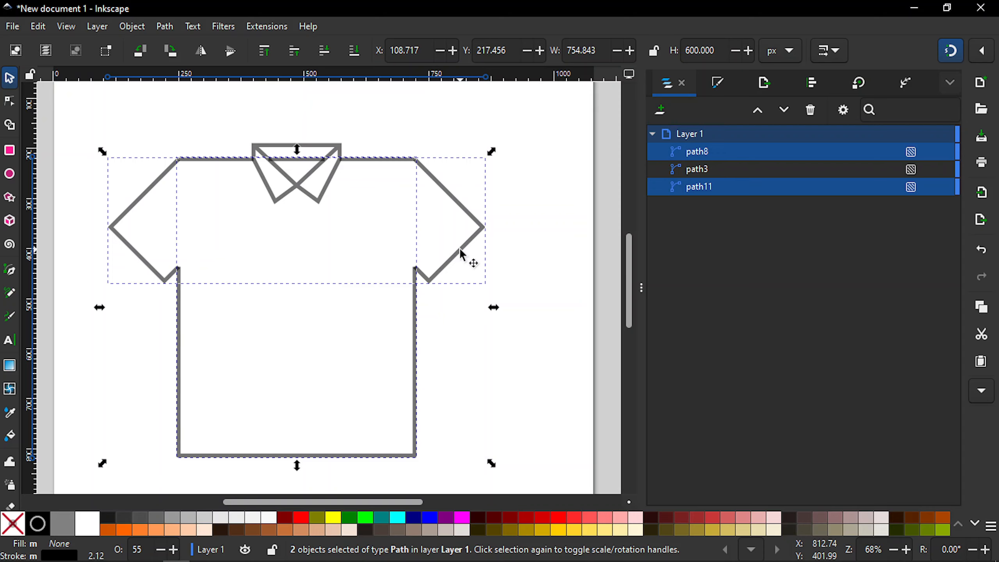
key("n")
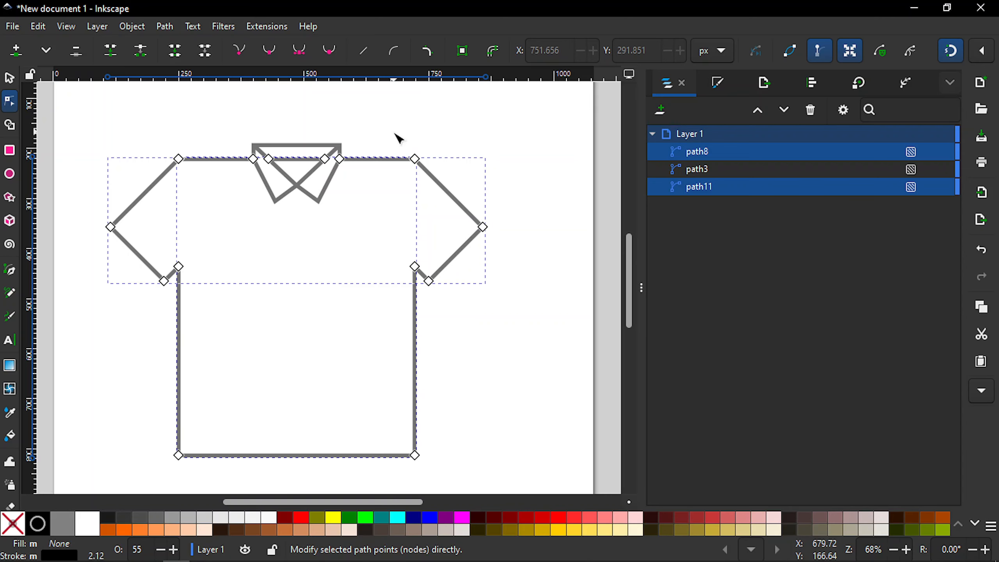
left_click_drag(395, 131, 439, 187)
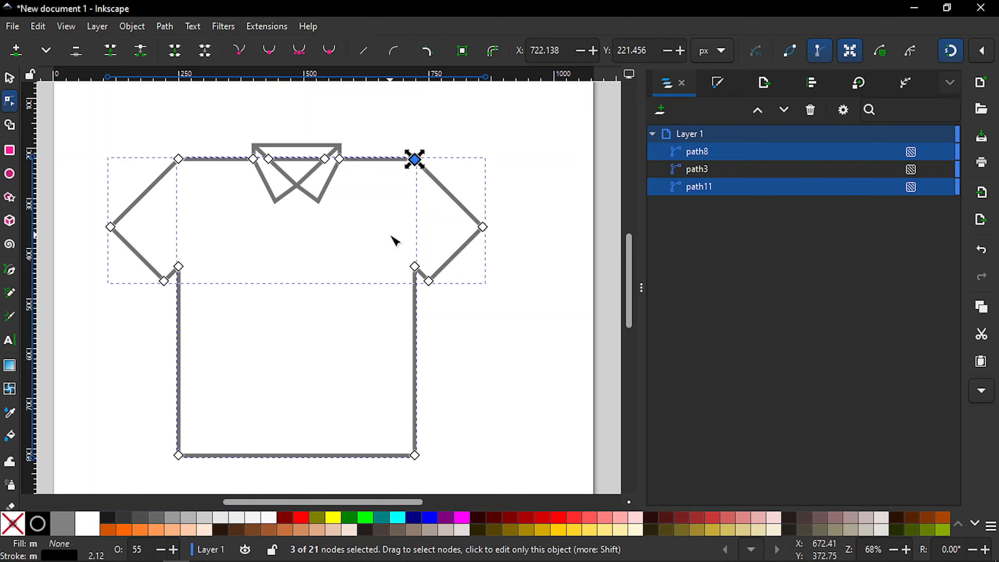
left_click_drag(391, 236, 432, 279)
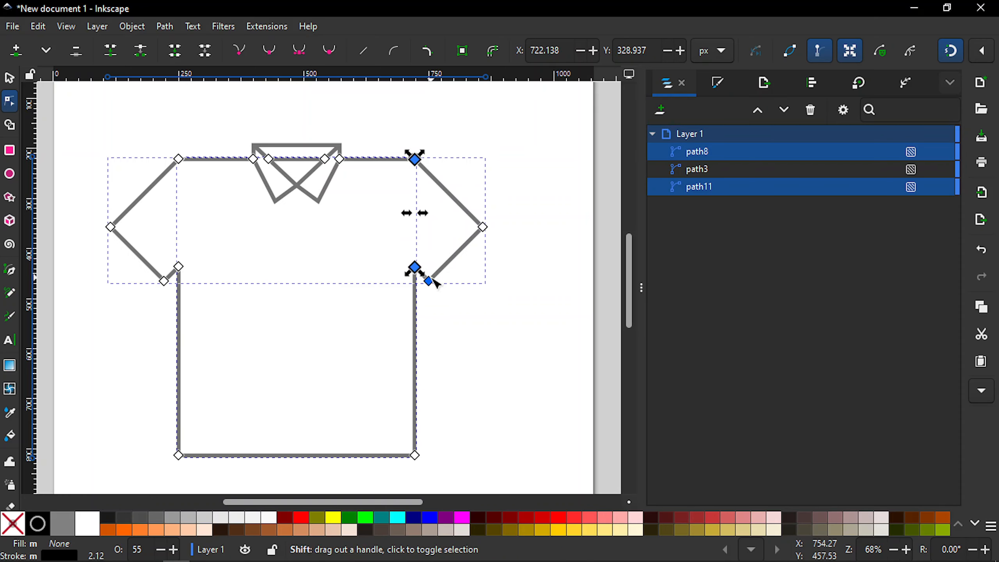
left_click(432, 281, "shift")
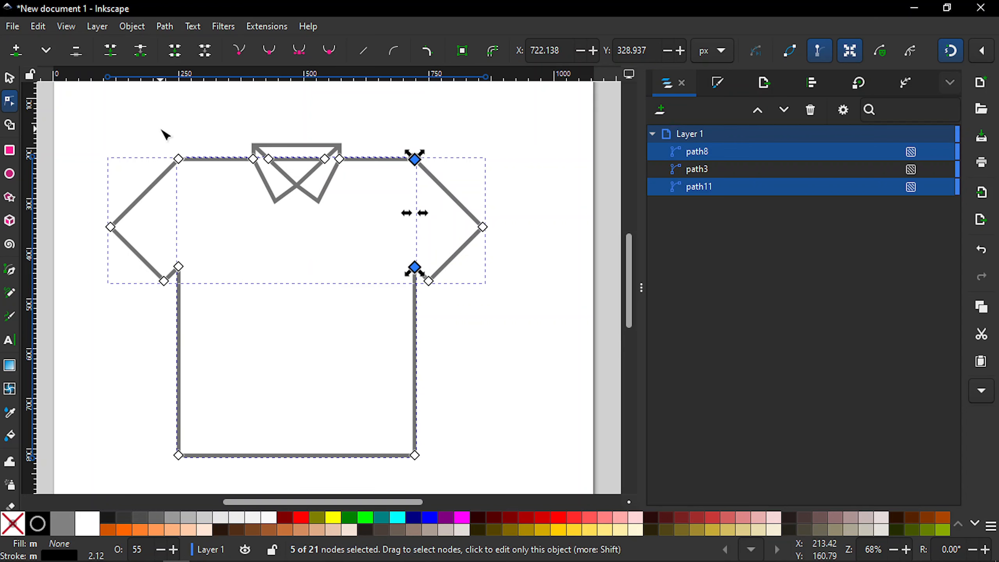
left_click_drag(160, 128, 203, 185)
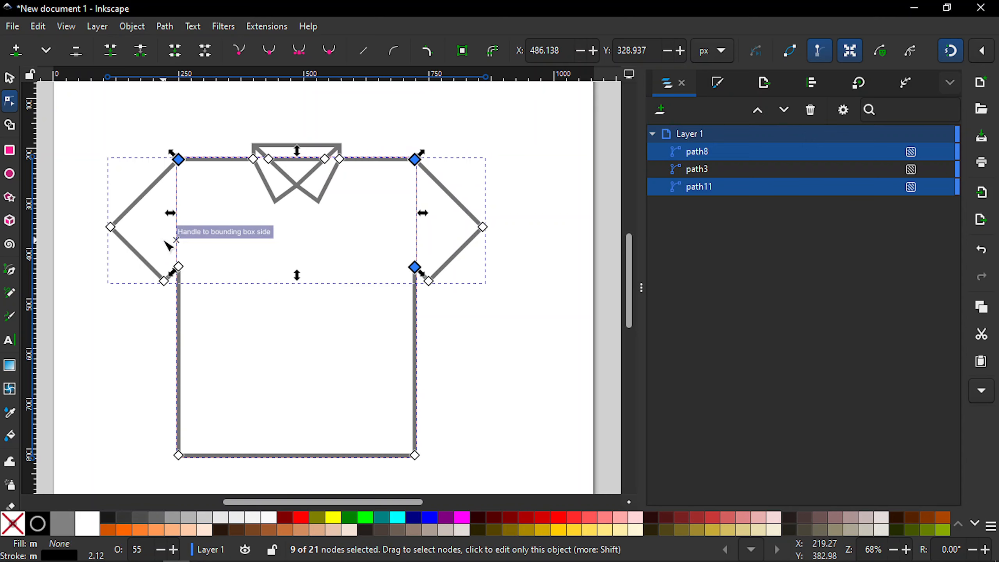
left_click_drag(164, 241, 205, 284)
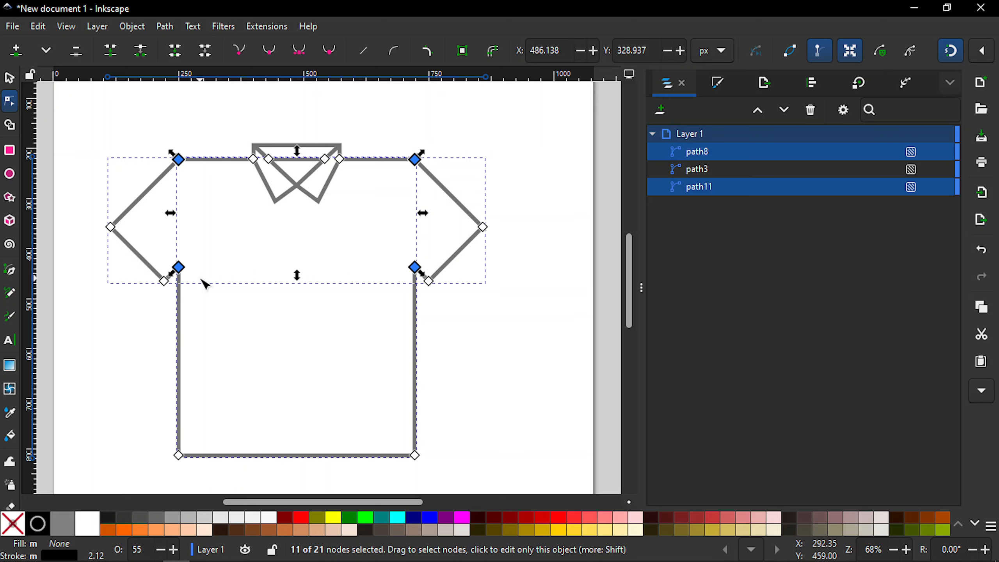
key("shift")
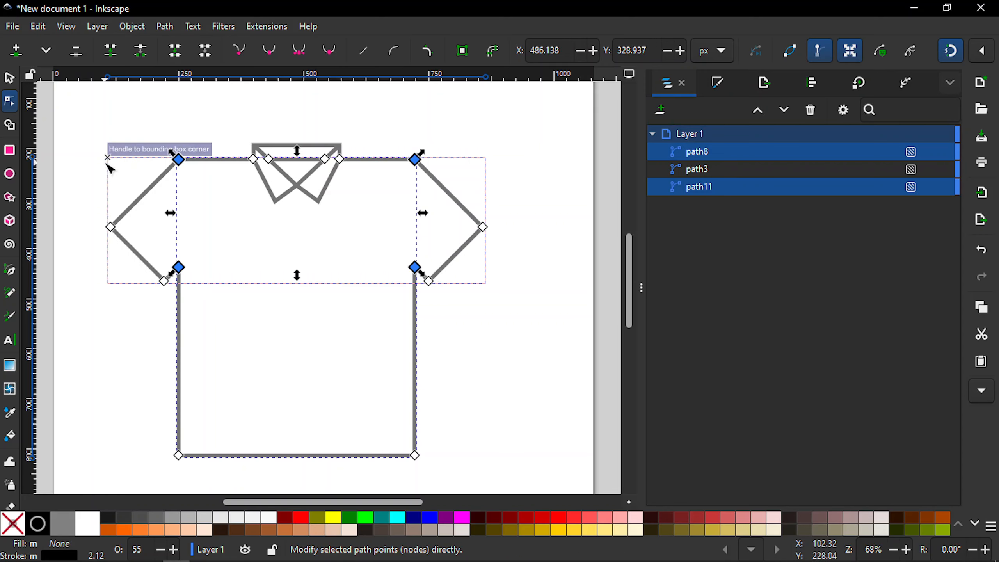
left_click(113, 51)
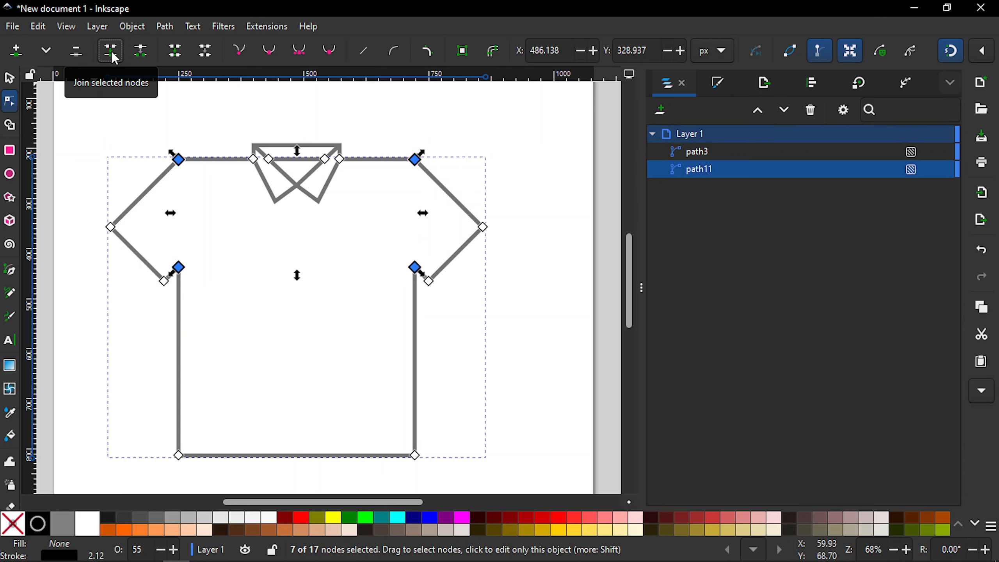
left_click(520, 139)
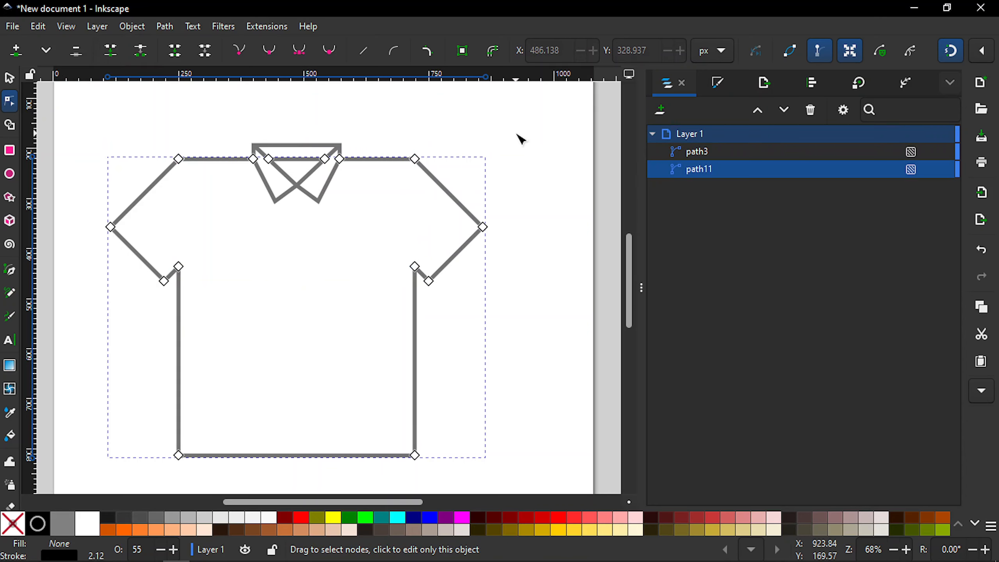
left_click(520, 138)
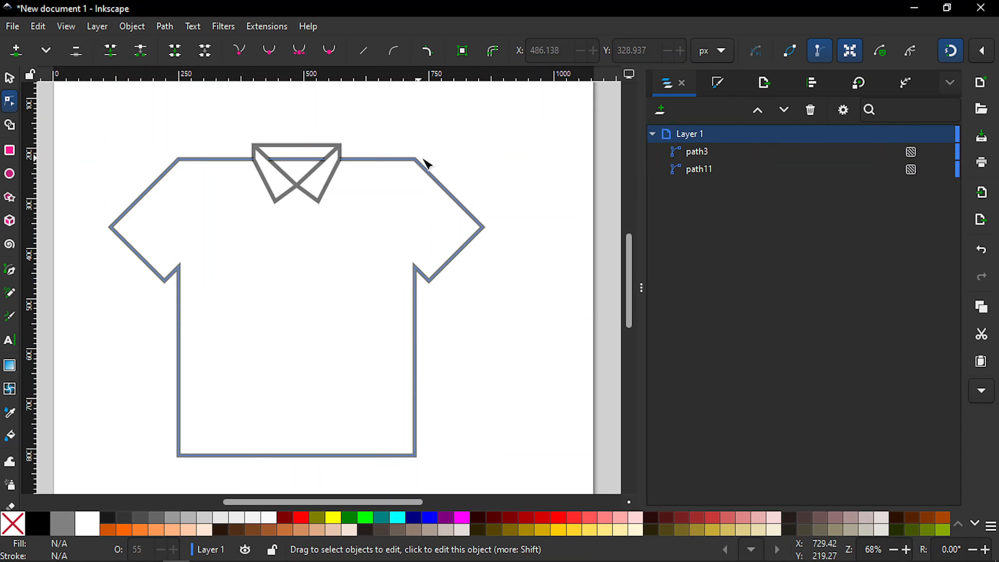
Examine up close the joined sleeve and body corners and where the shoulder lines meet the collar
key("plus")
key("plus")
key("plus")
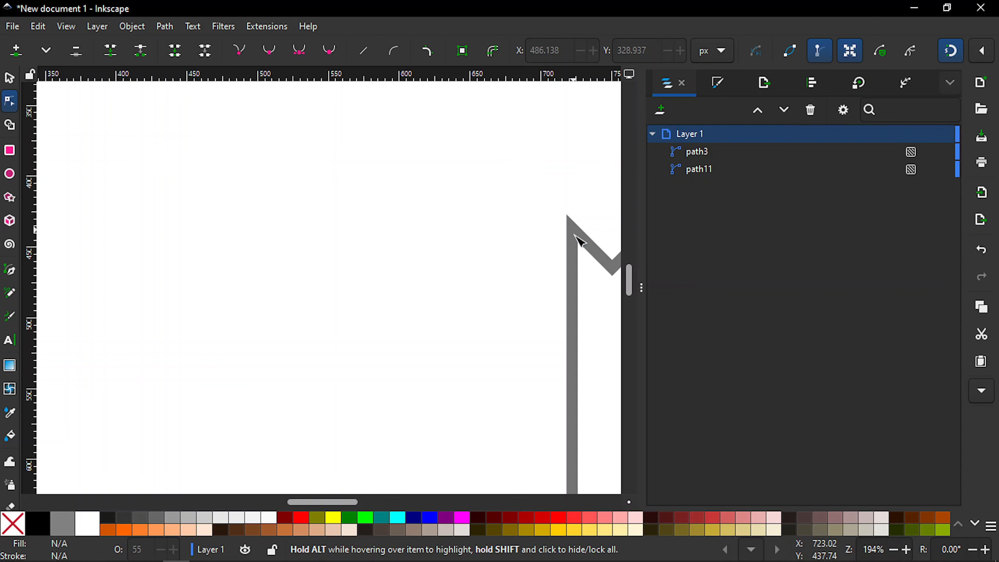
left_click_drag(629, 287, 628, 266)
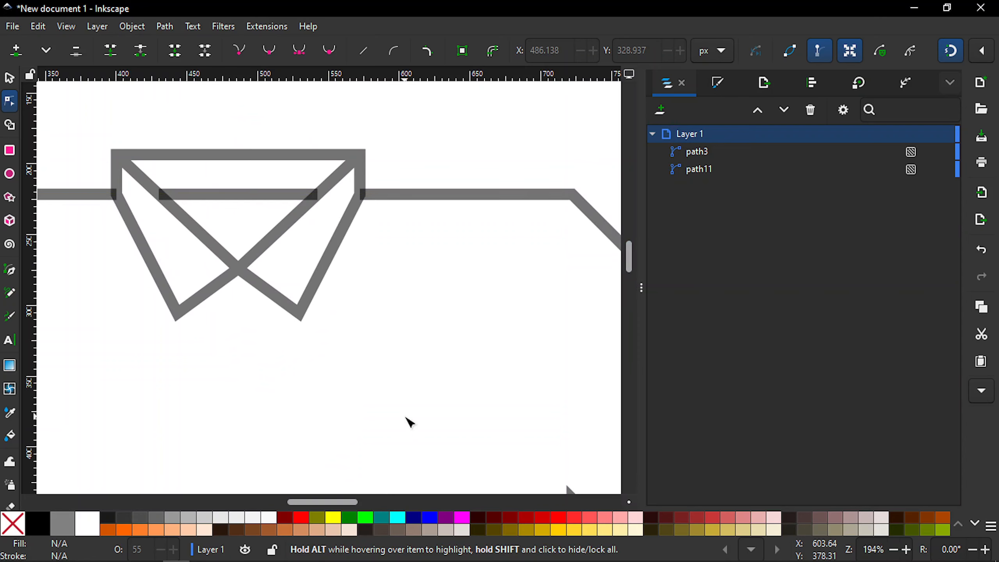
key("minus")
key("minus")
key("minus")
key("minus")
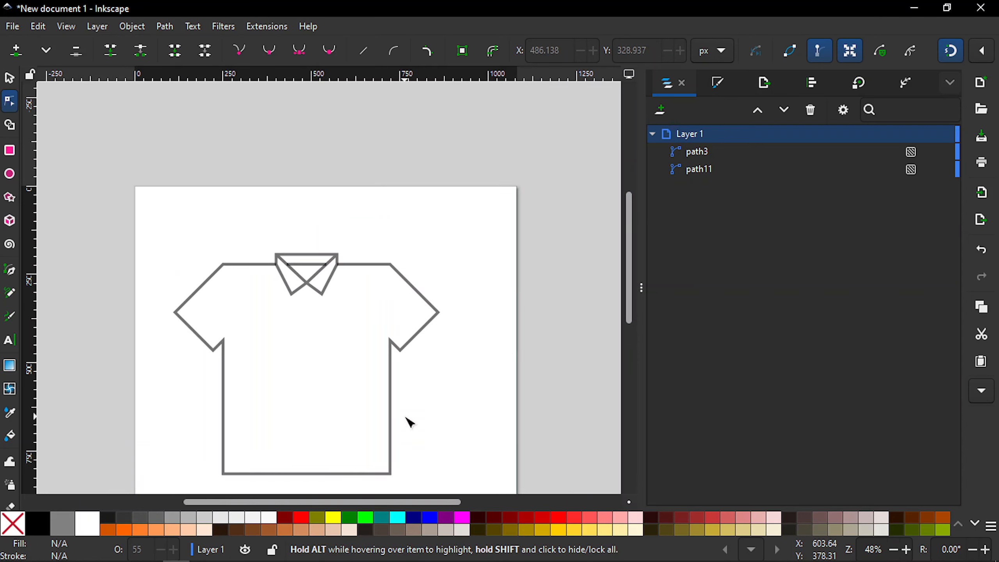
left_click_drag(630, 272, 633, 304)
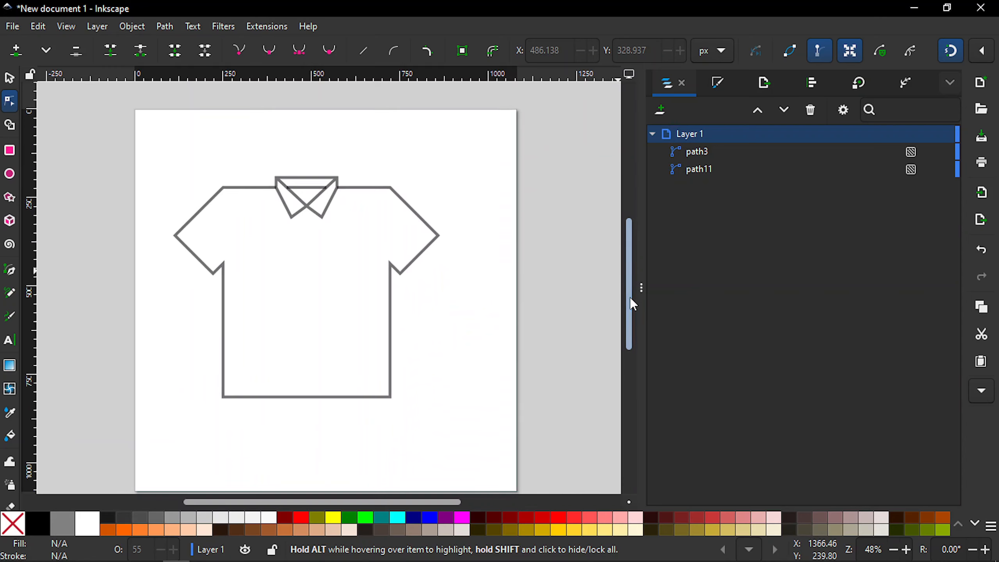
left_click_drag(344, 502, 337, 504)
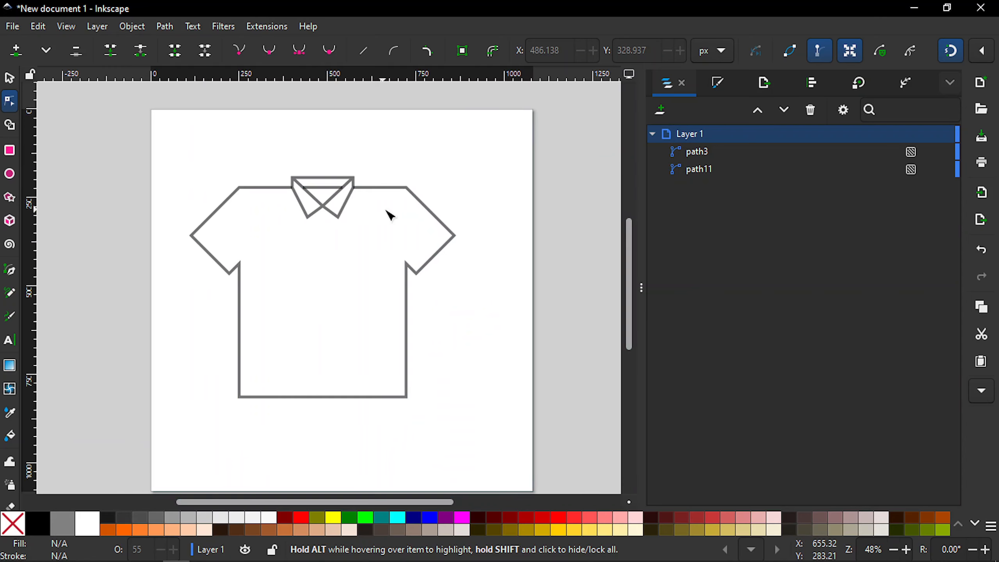
key("plus")
key("plus")
key("plus")
key("plus")
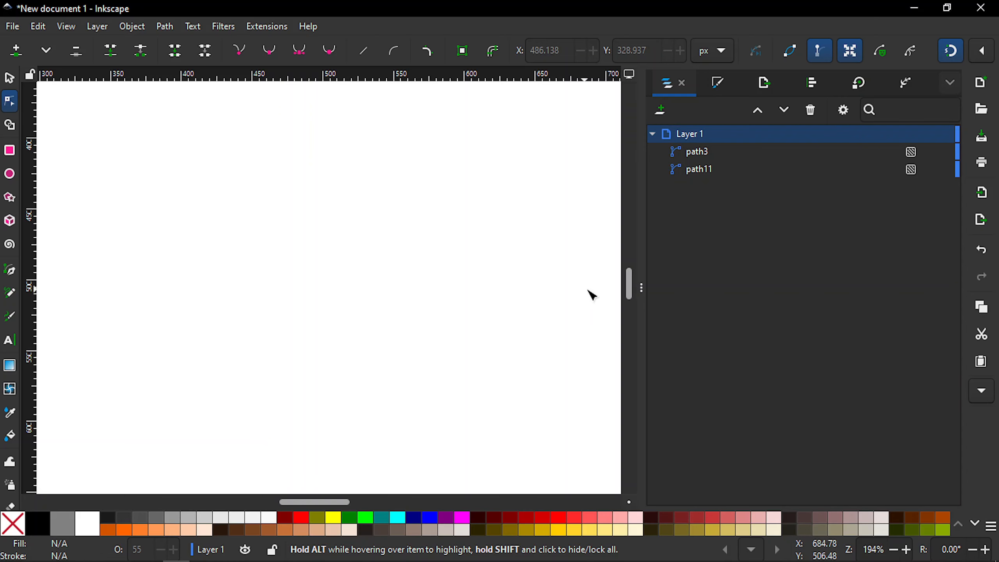
left_click_drag(630, 279, 635, 272)
left_click_drag(636, 253, 635, 249)
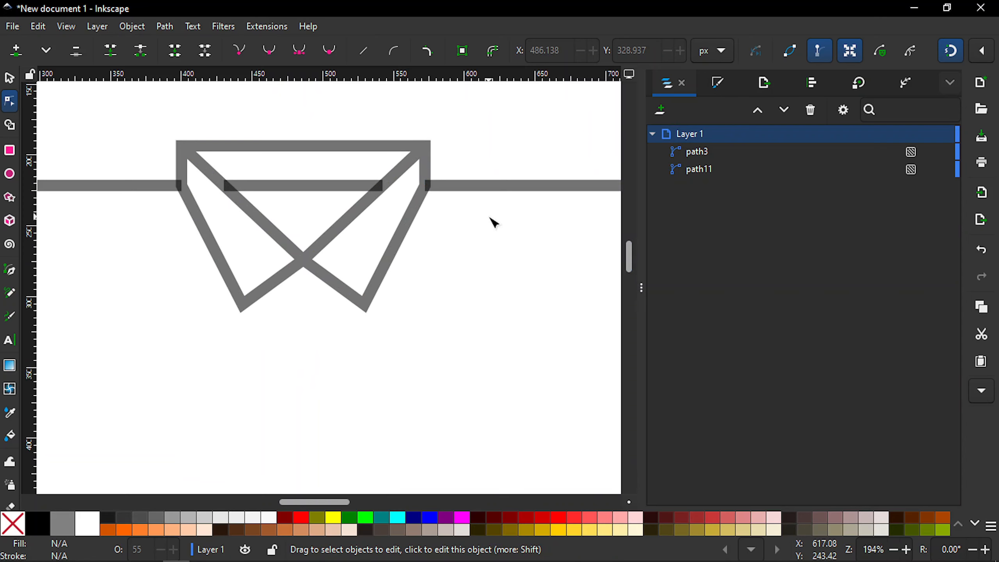
key("minus")
key("minus")
key("minus")
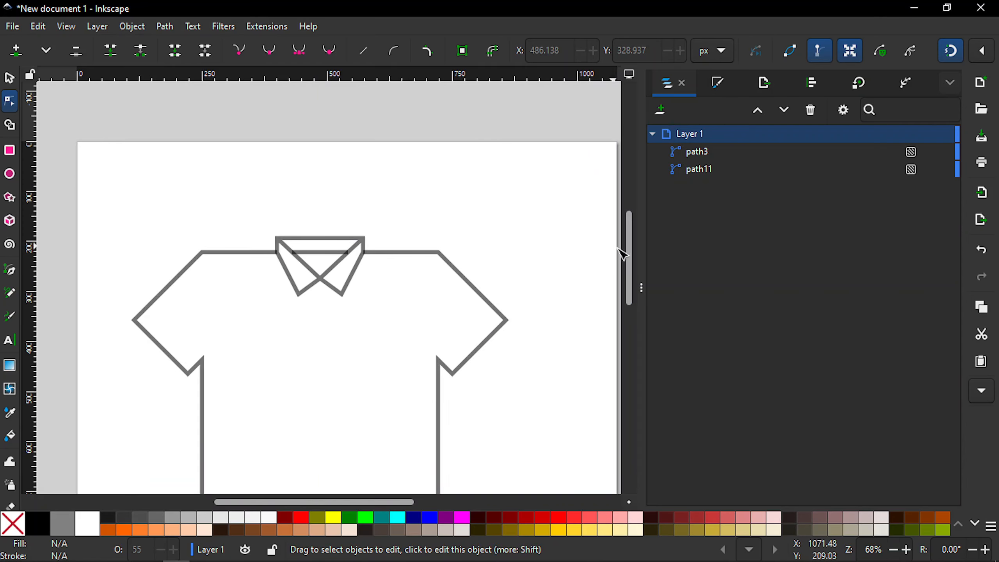
left_click_drag(628, 250, 630, 275)
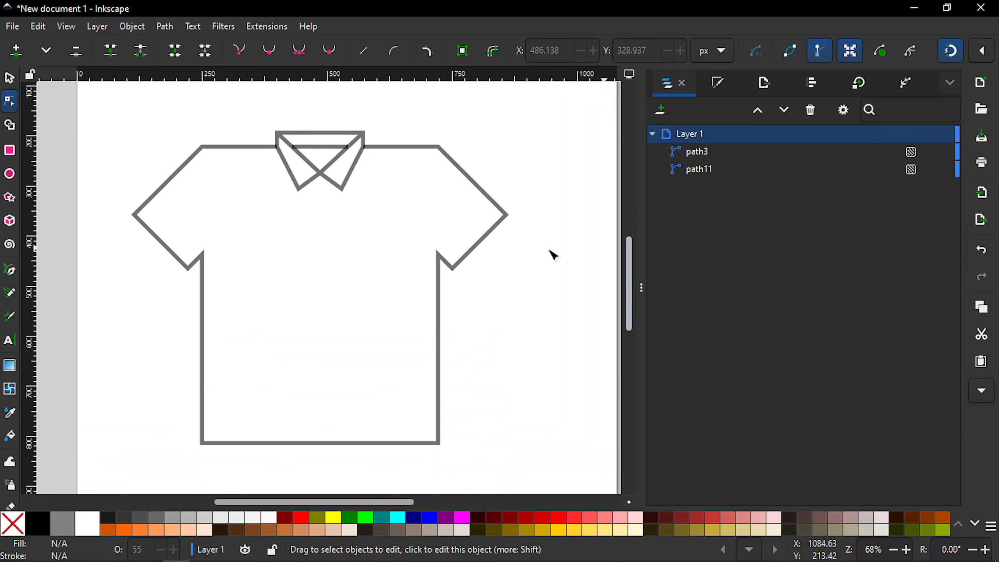
Combine the collar path and the body-and-sleeves path into a single shirt path
left_click_drag(319, 325, 566, 480)
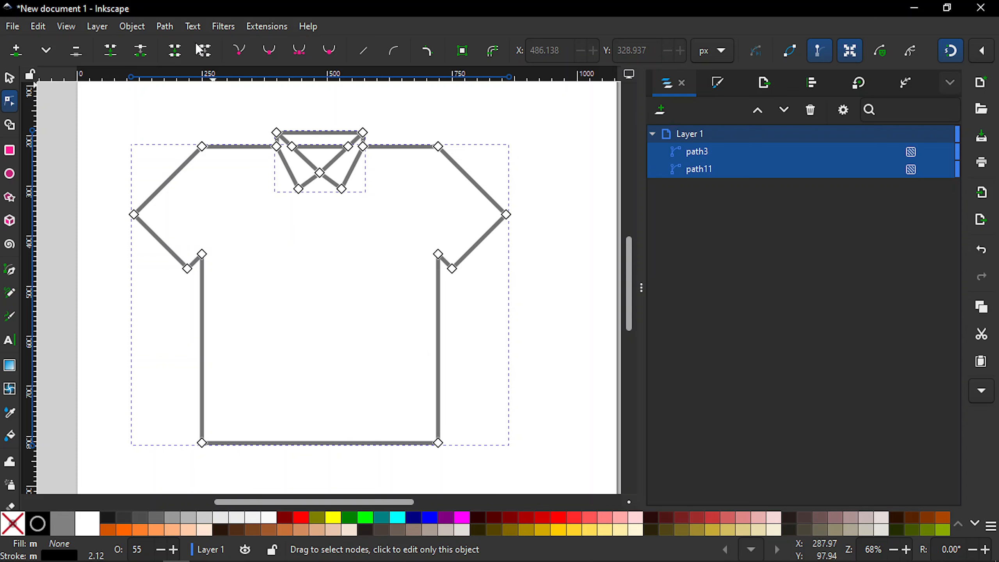
left_click(166, 27)
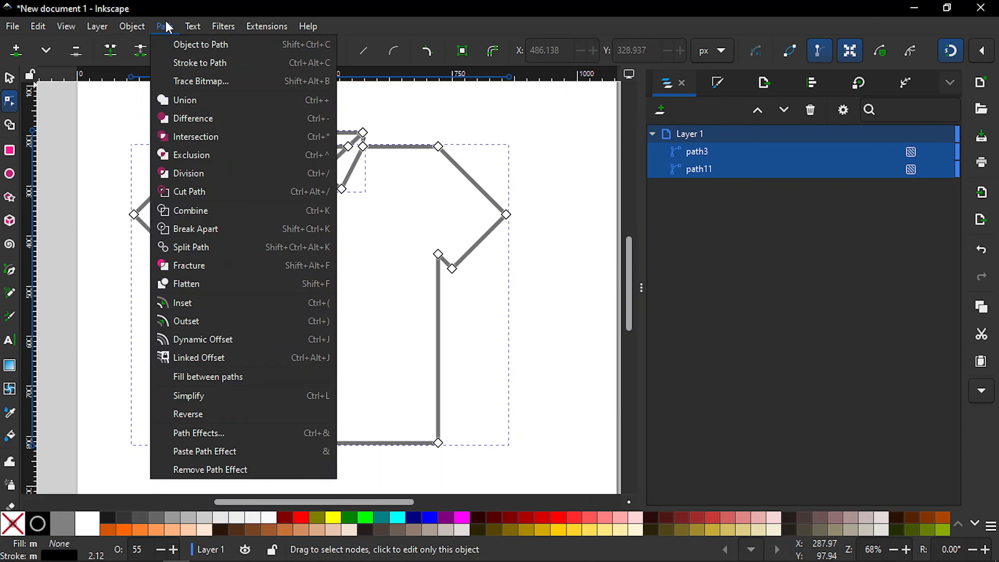
left_click(200, 212)
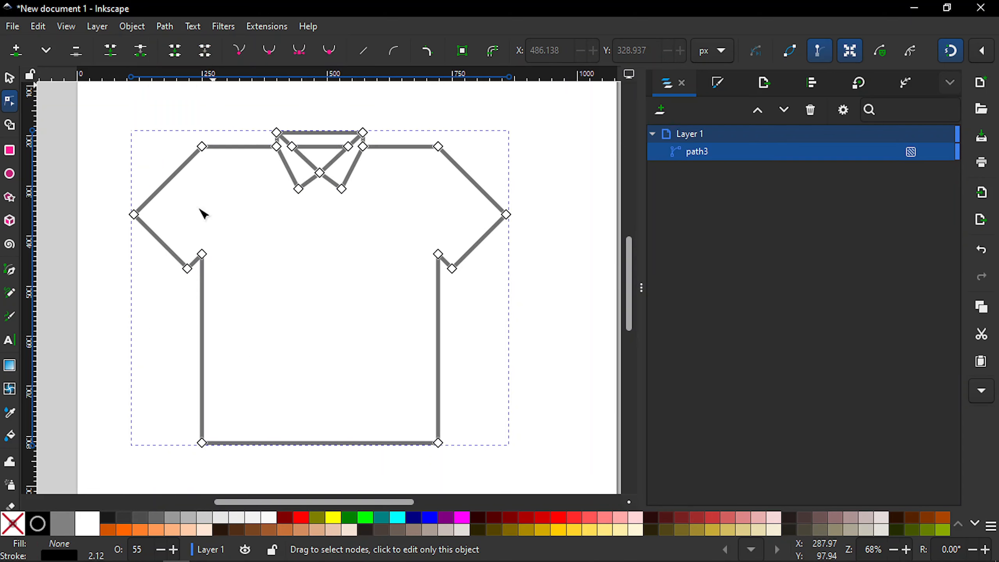
left_click(577, 274)
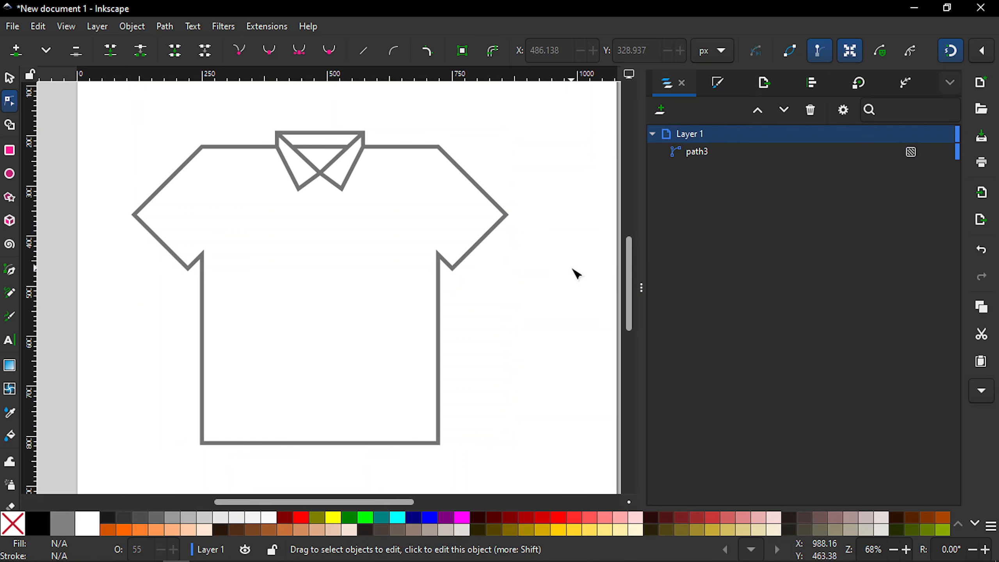
Set the opacity of the combined shirt path to 100%
key("s")
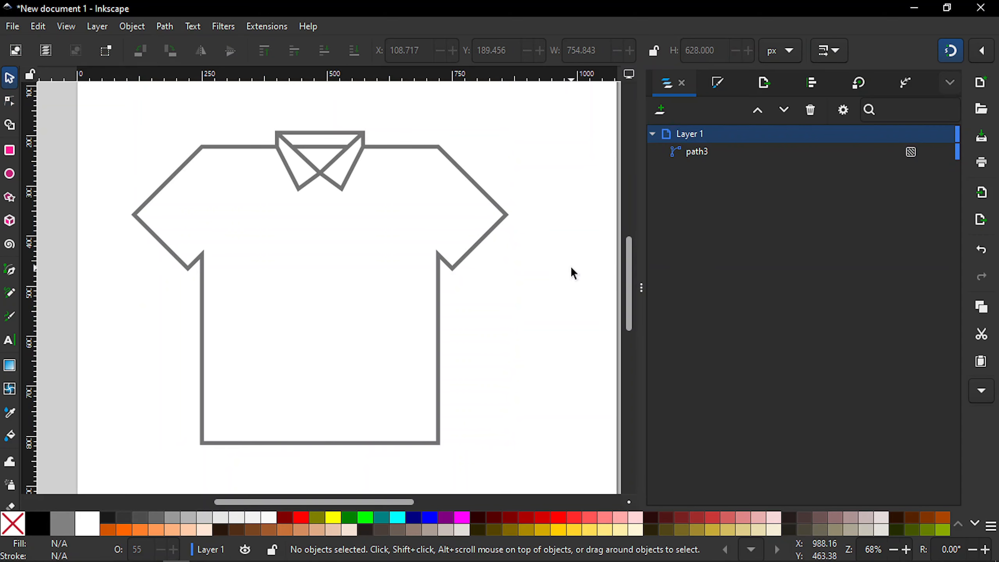
key("5")
key("minus")
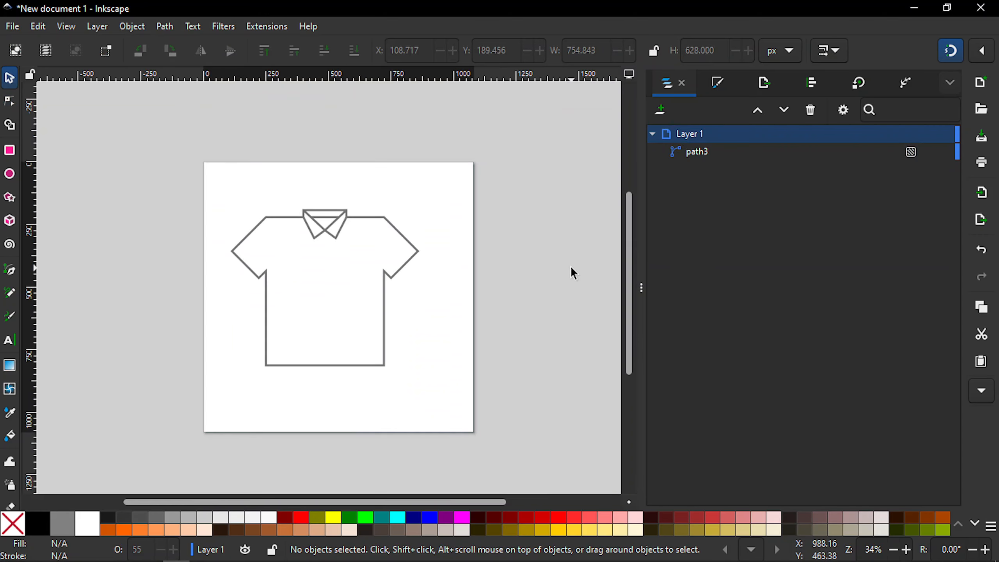
key("plus")
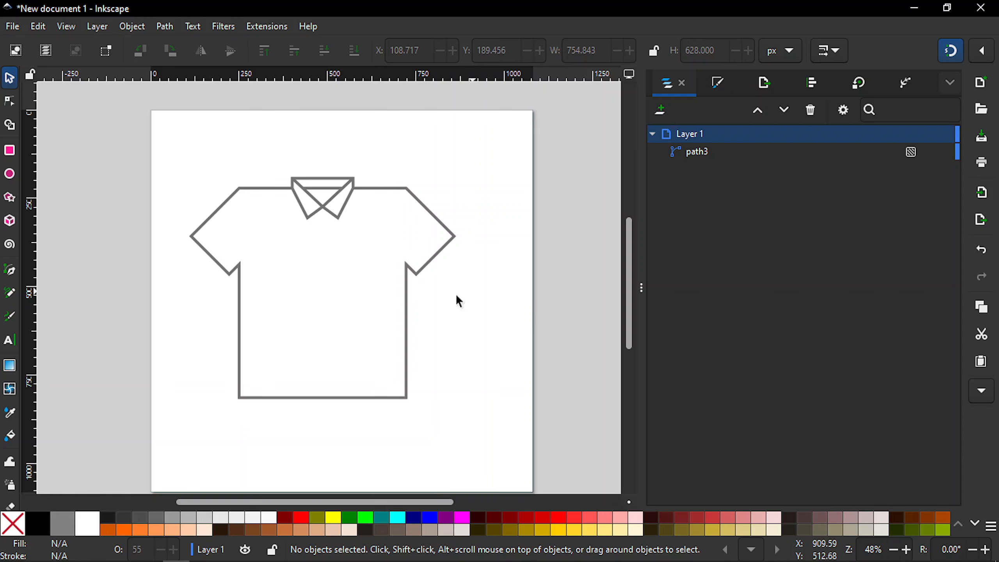
left_click(407, 305)
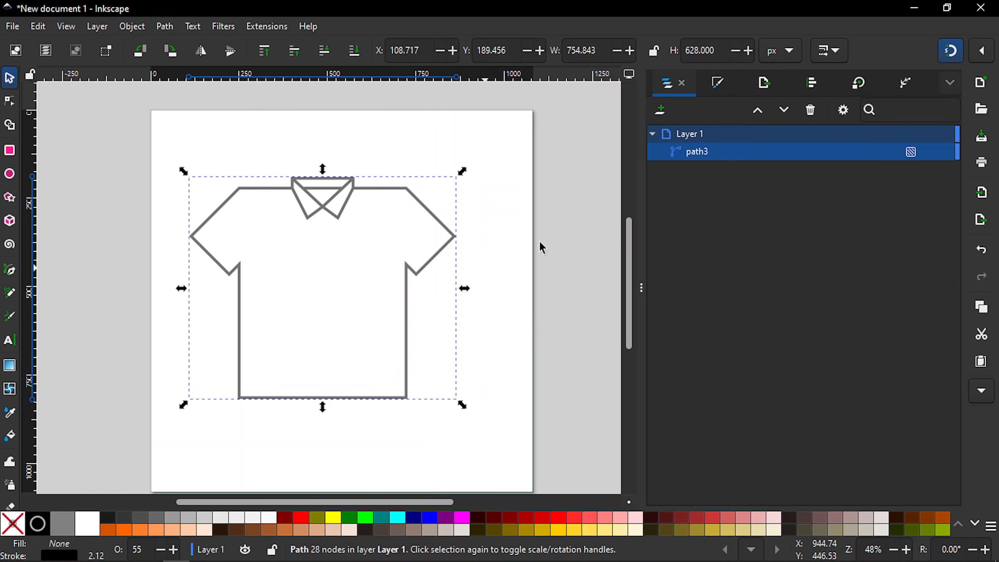
left_click(713, 85)
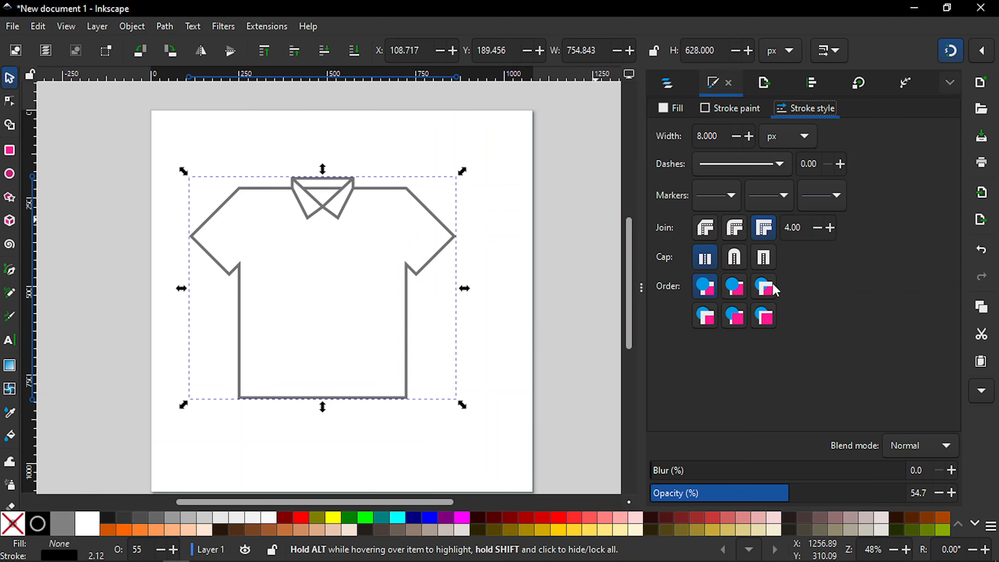
left_click_drag(787, 493, 970, 466)
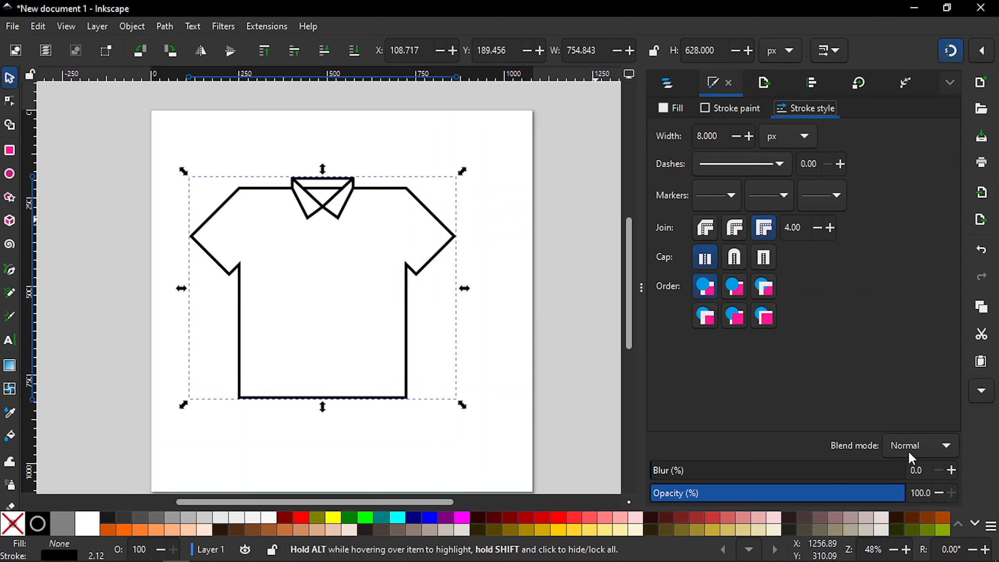
left_click(511, 364)
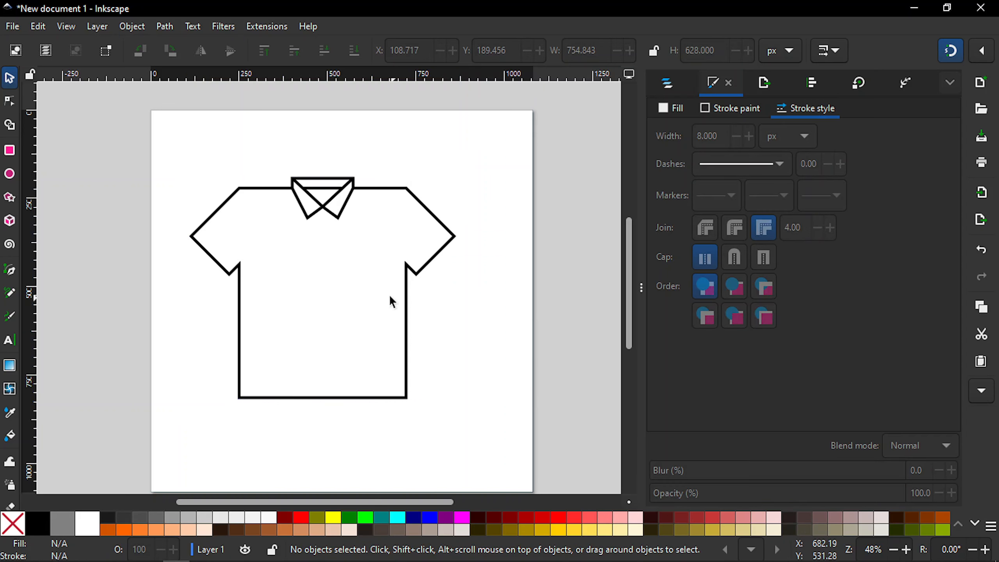
Try a stroke width of 16 px on the whole shirt outline
left_click(406, 337)
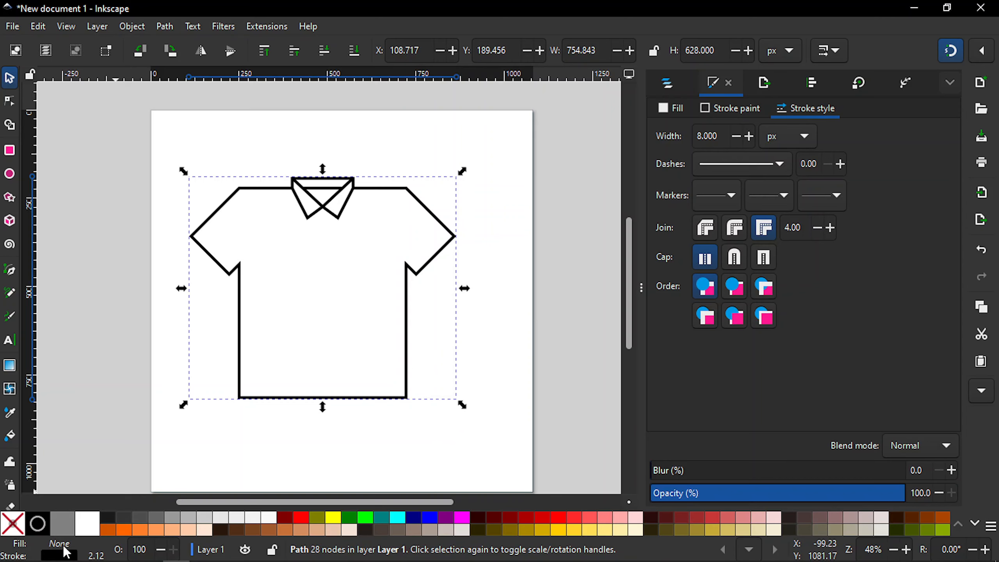
left_click(727, 135)
key("Left")
key("Left")
key("Left")
key("Left")
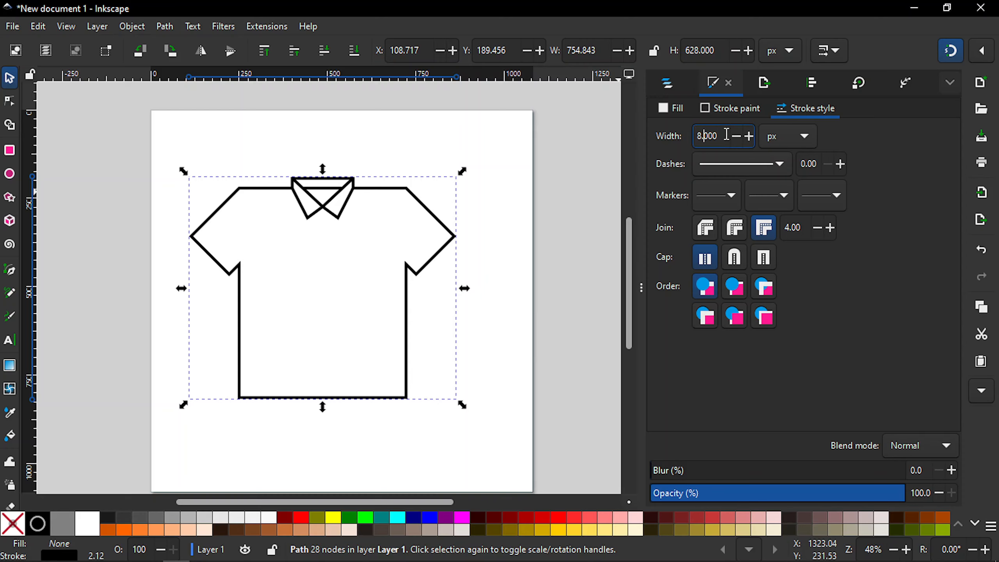
key("BackSpace")
type("10")
key("BackSpace")
type("6")
key("Return")
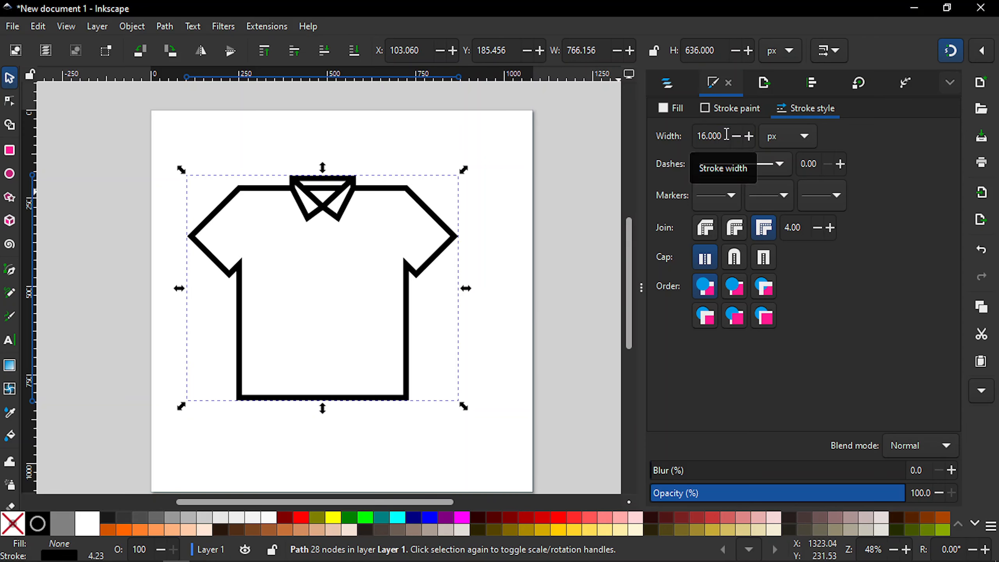
Set the shirt outline's stroke width back to 8 px and deselect the path
left_click(727, 134)
key("Left")
key("Left")
key("Left")
key("Left")
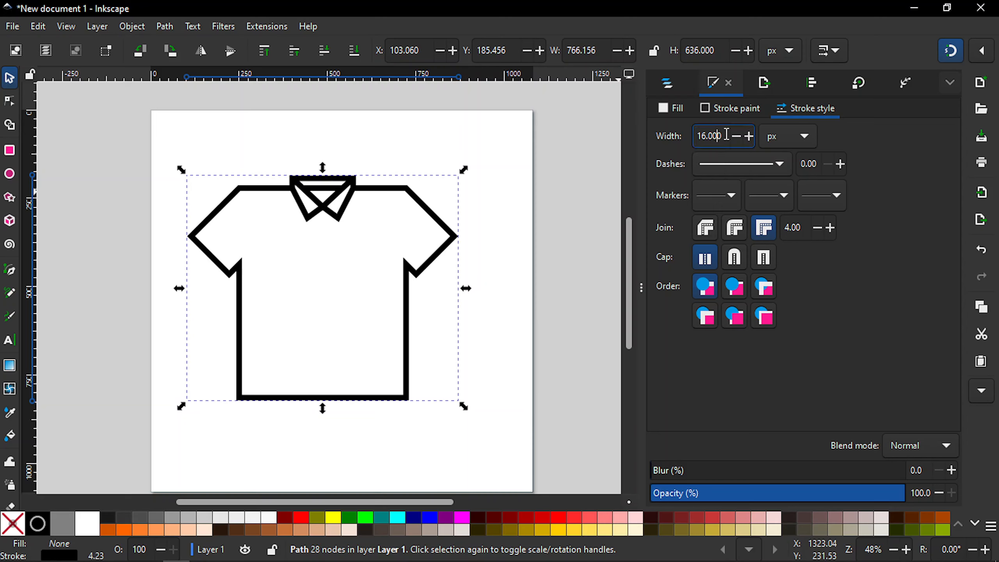
key("BackSpace")
key("BackSpace")
type("8")
key("Return")
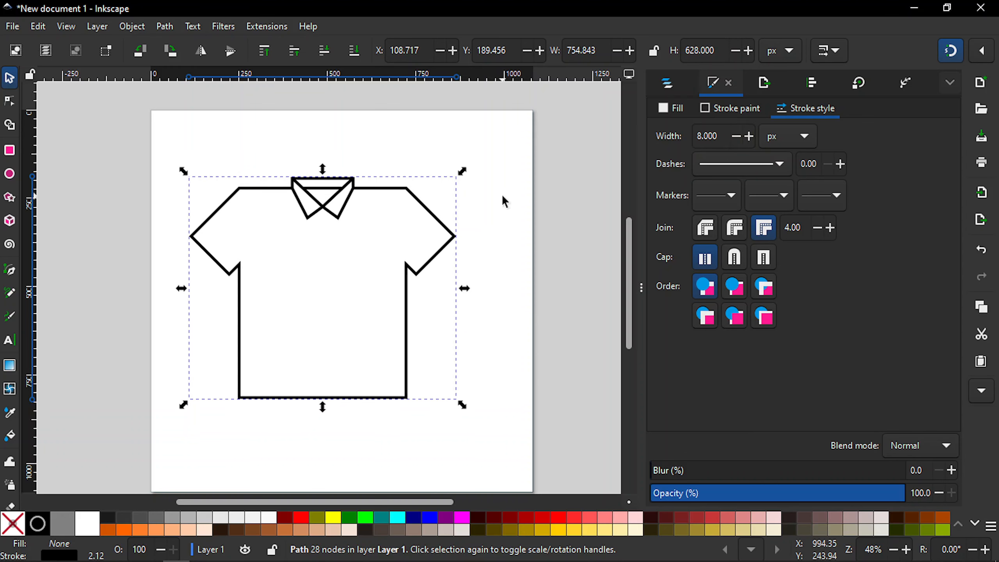
left_click(488, 194)
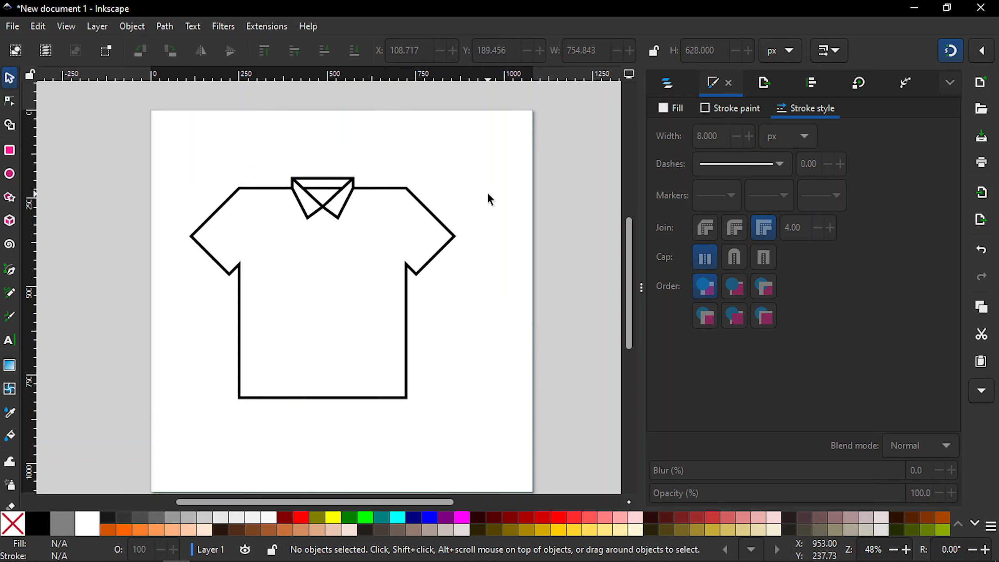